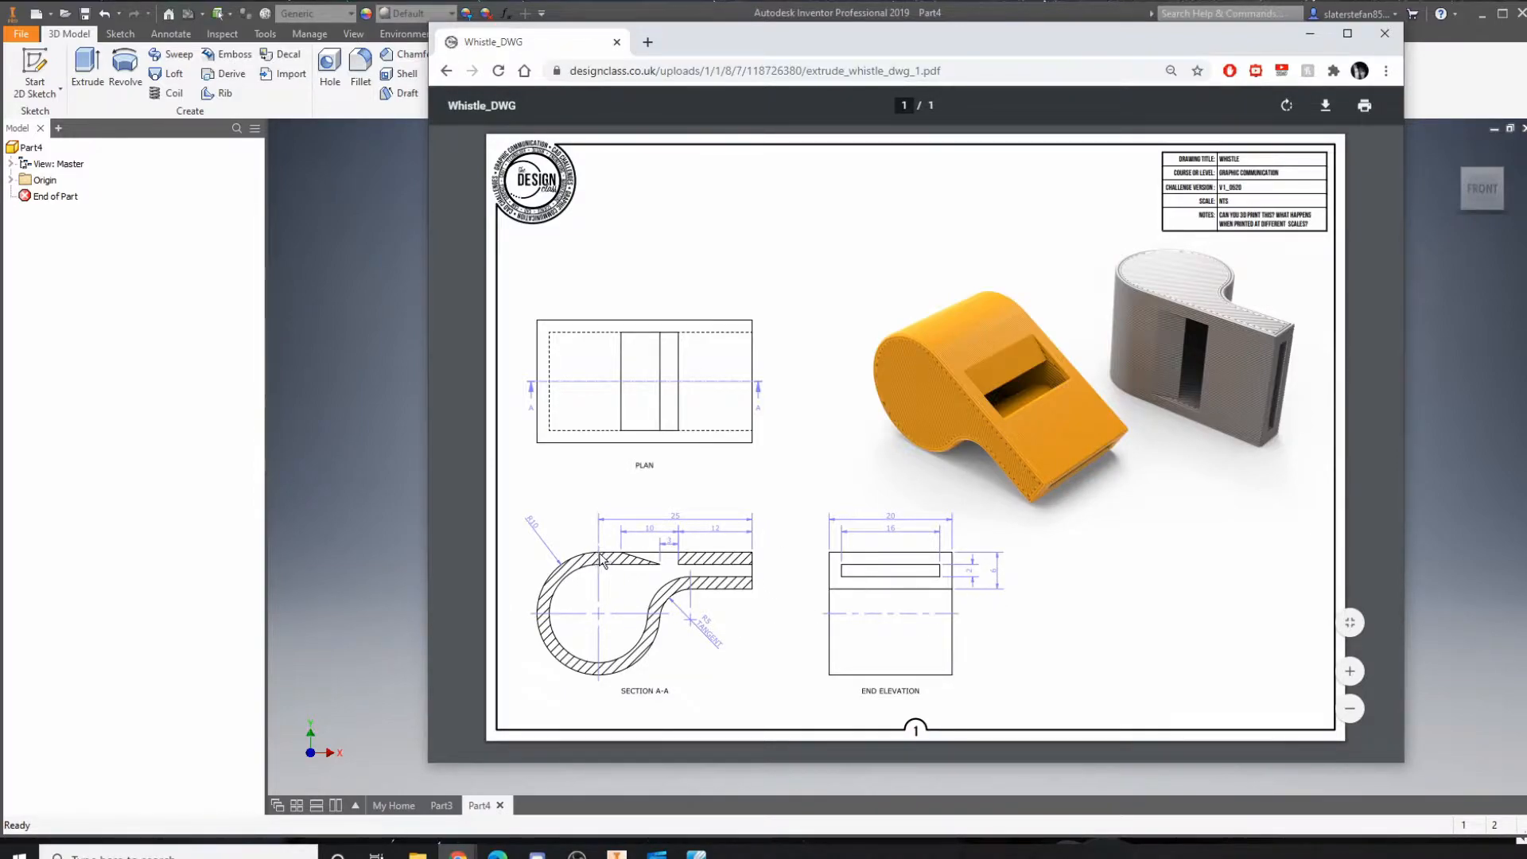
# Return from the drawing PDF to Inventor and sketch a 20 mm diameter circle centred on the origin of the XY plane
pyautogui.click(1309, 34)
pyautogui.click(37, 50)
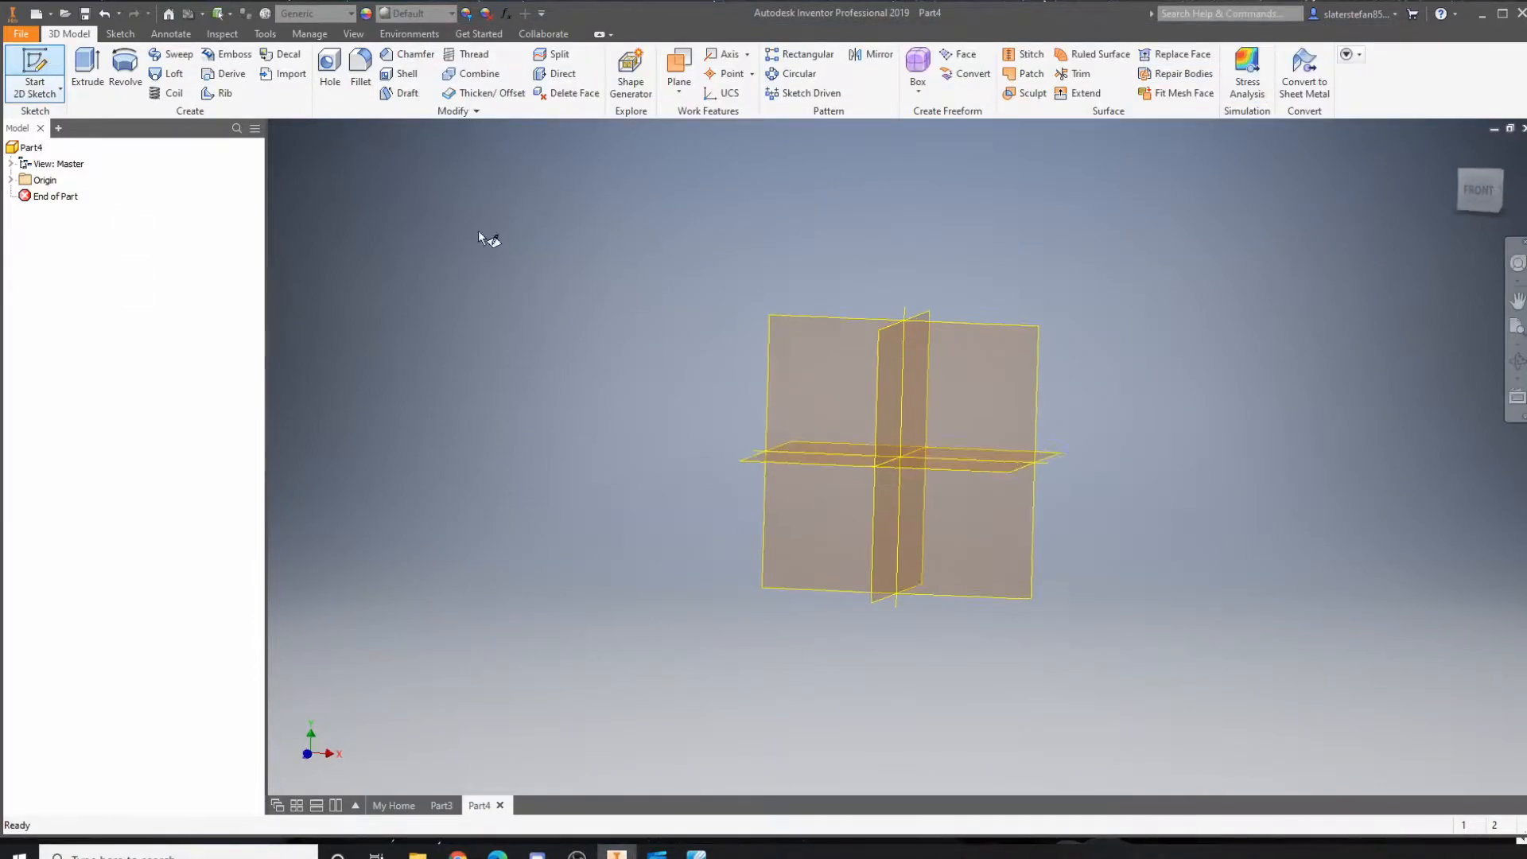
pyautogui.click(999, 380)
pyautogui.click(125, 61)
pyautogui.click(900, 457)
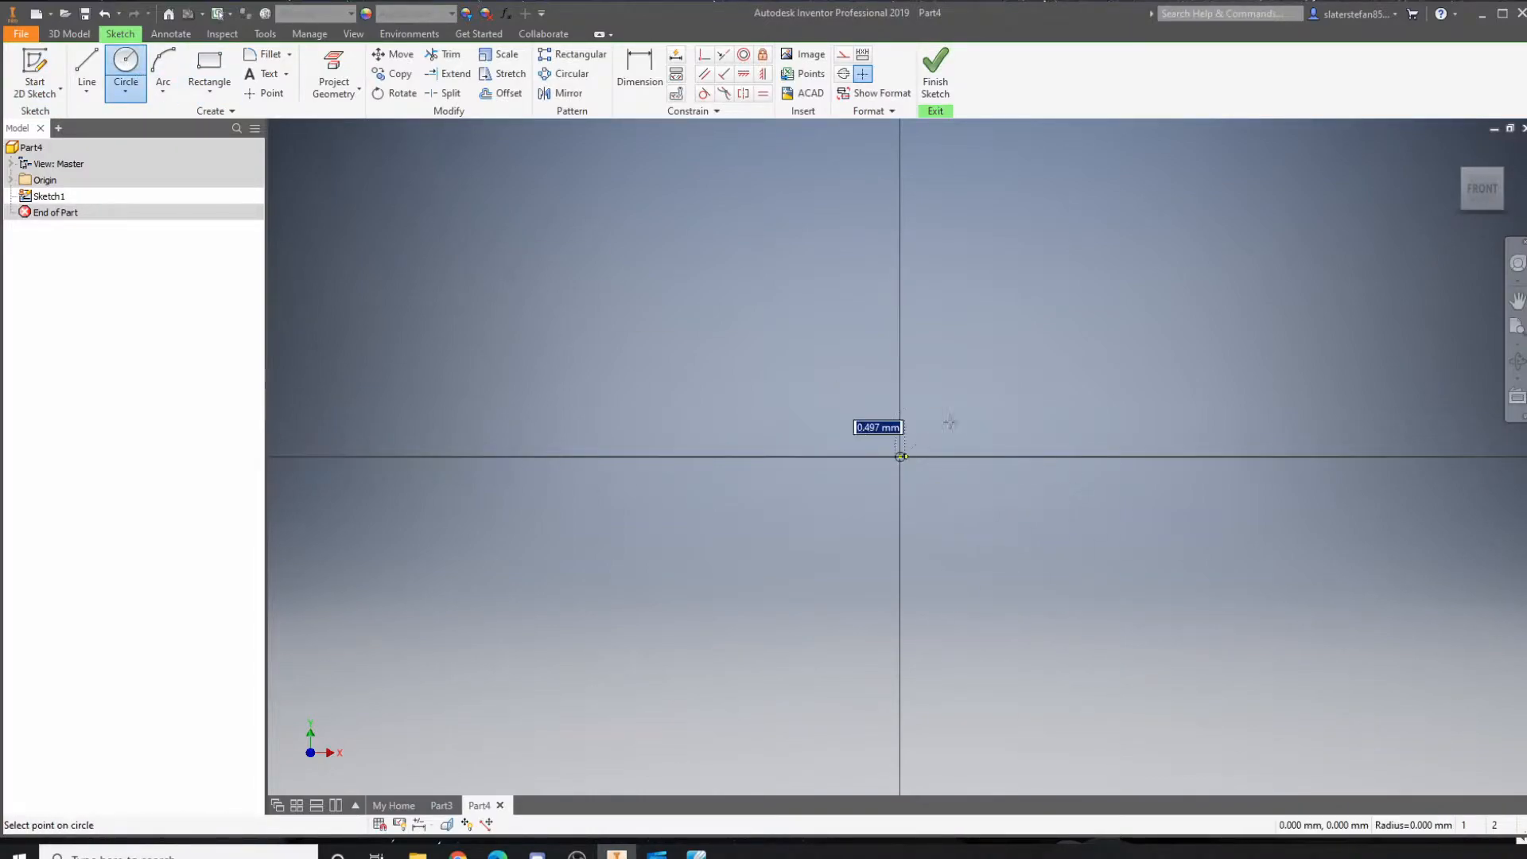
pyautogui.write('20')
pyautogui.press('Return')
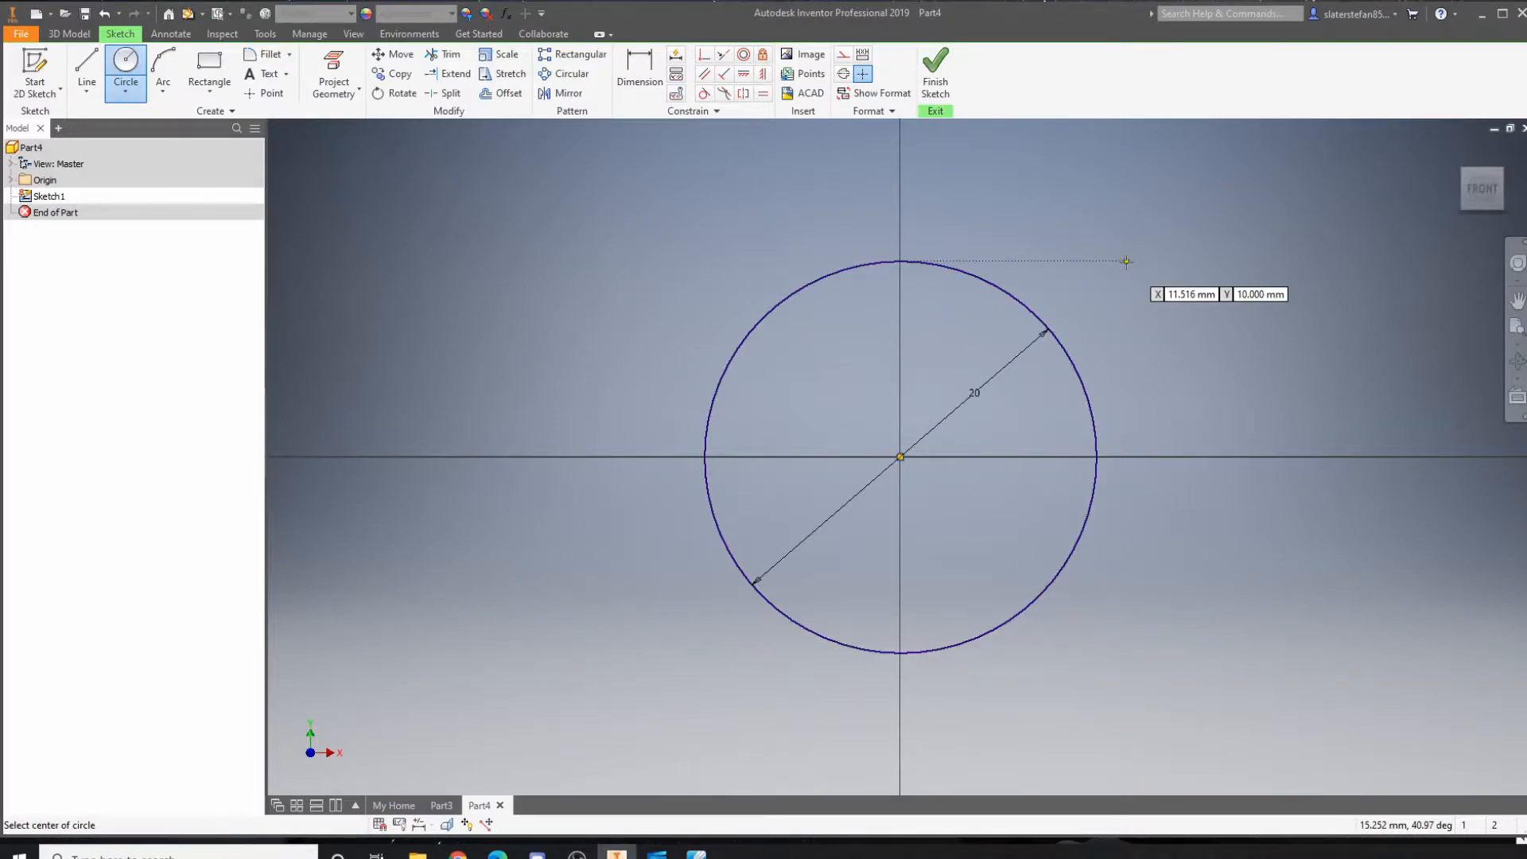
# Sketch a 25 mm by 6 mm rectangle extending right from the circle's top quadrant point, and finish the sketch
pyautogui.click(210, 63)
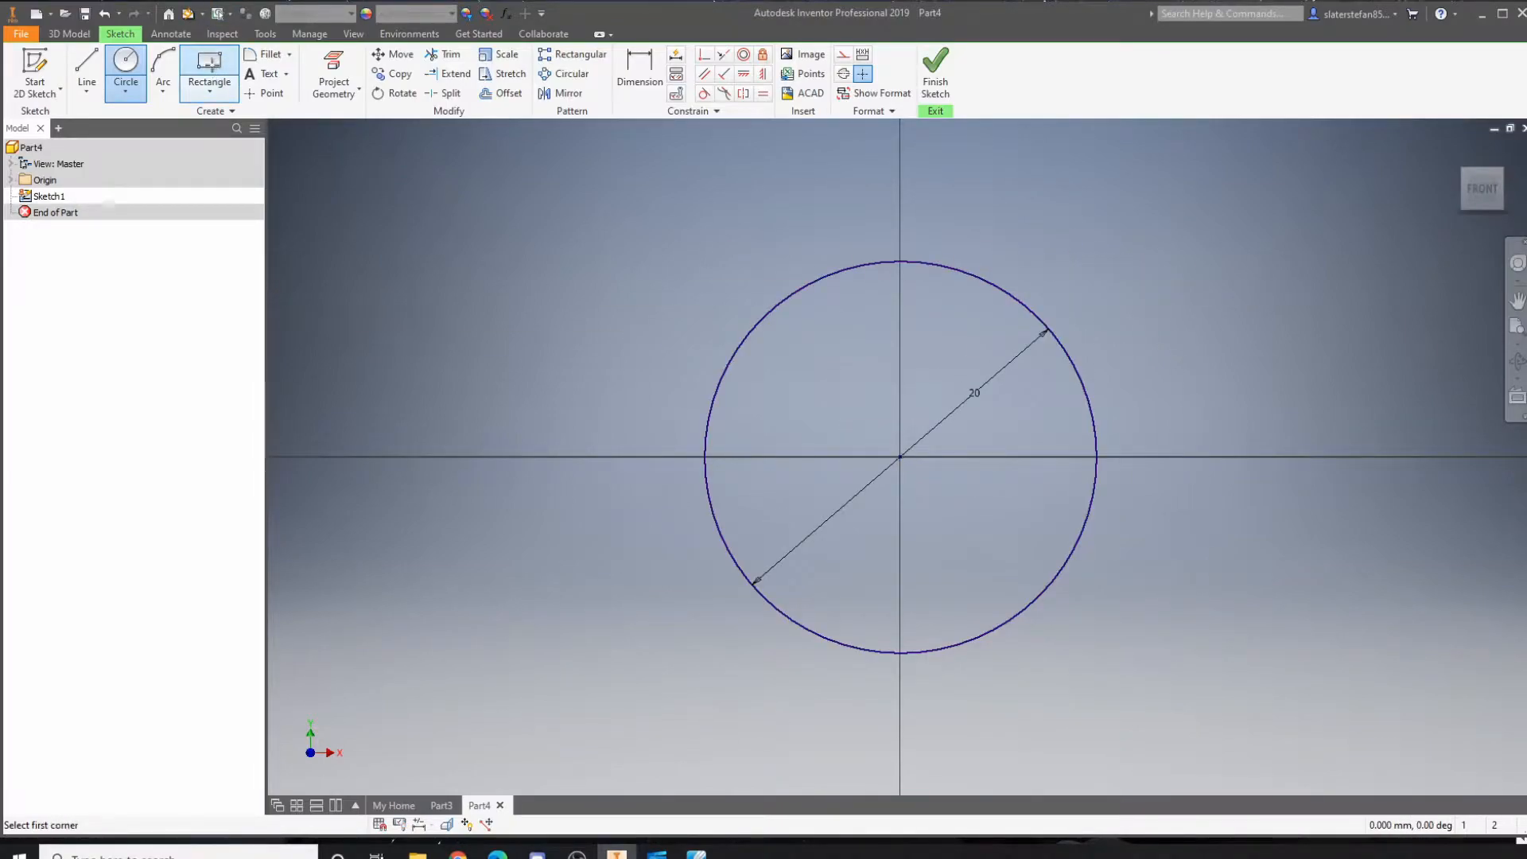
pyautogui.click(900, 262)
pyautogui.moveTo(1224, 364)
pyautogui.mouseDown(button='middle')
pyautogui.moveTo(893, 385)
pyautogui.moveTo(996, 406)
pyautogui.mouseUp(button='middle')
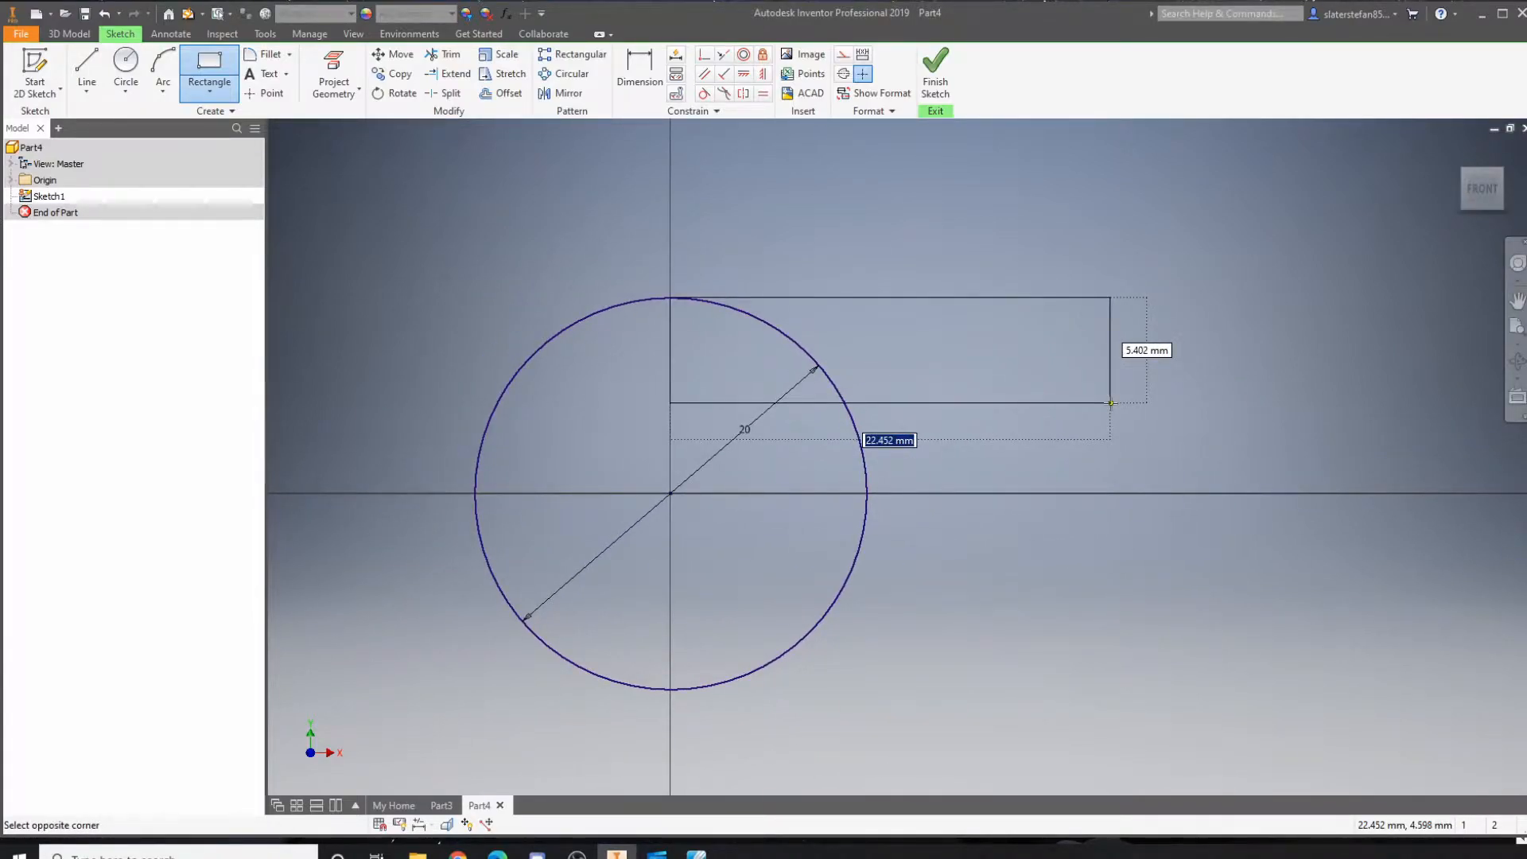
pyautogui.write('1')
pyautogui.write('5')
pyautogui.press('Tab')
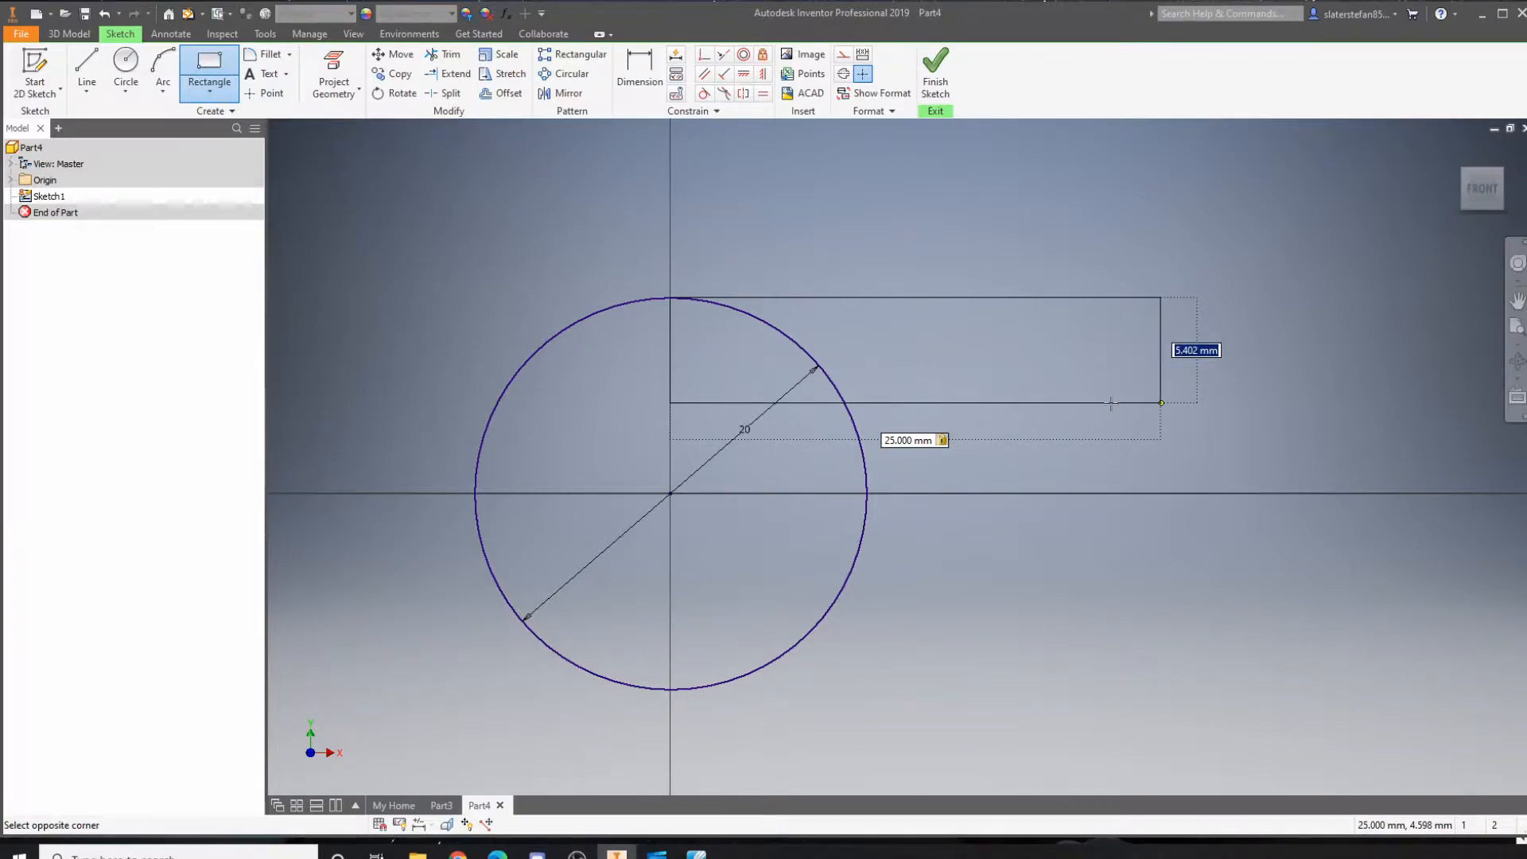
pyautogui.write('6')
pyautogui.press('Return')
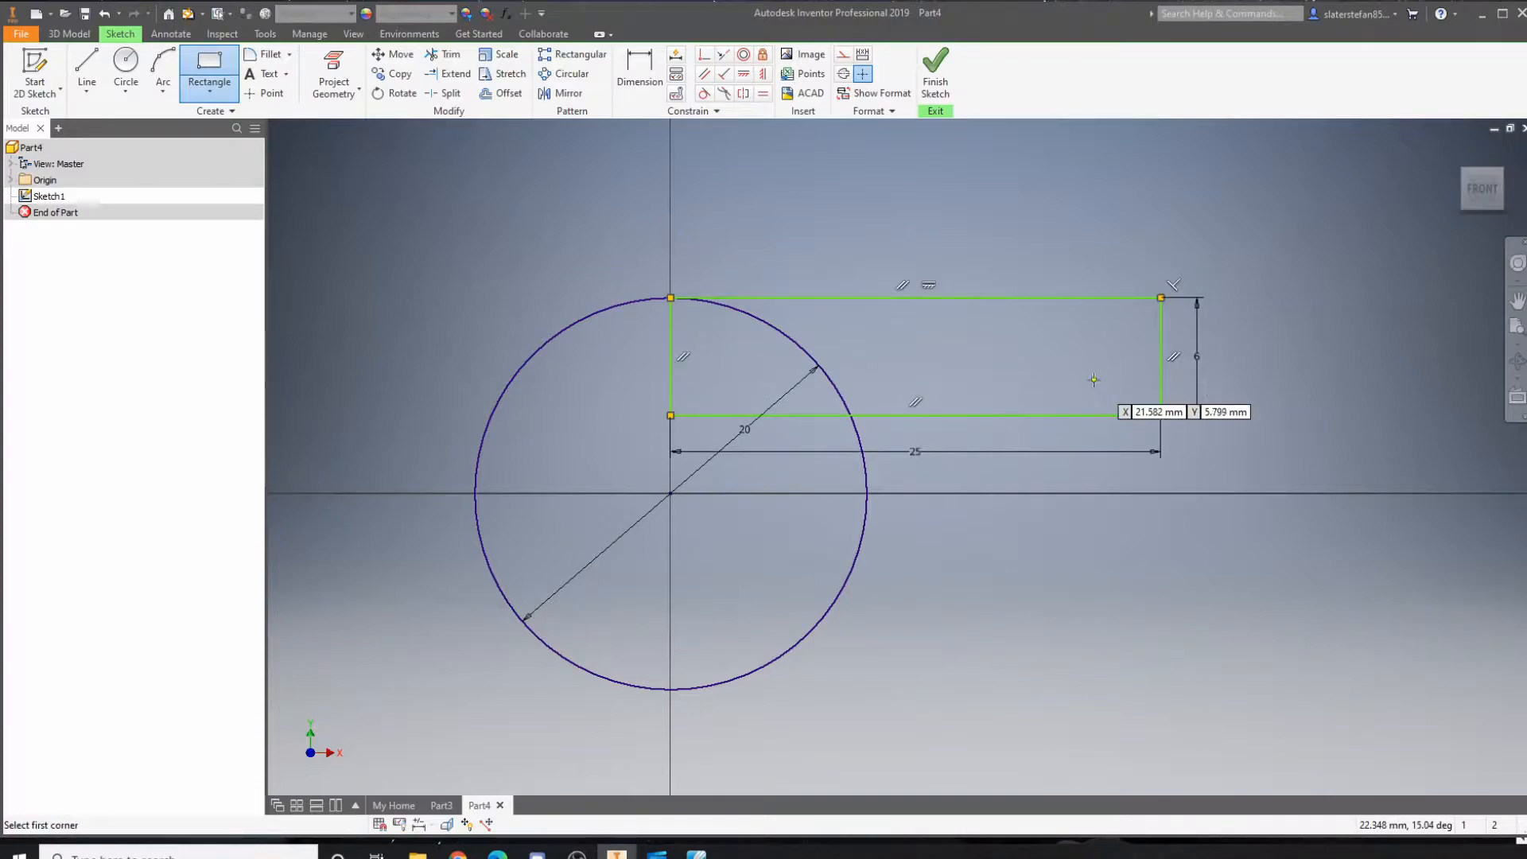
pyautogui.click(936, 73)
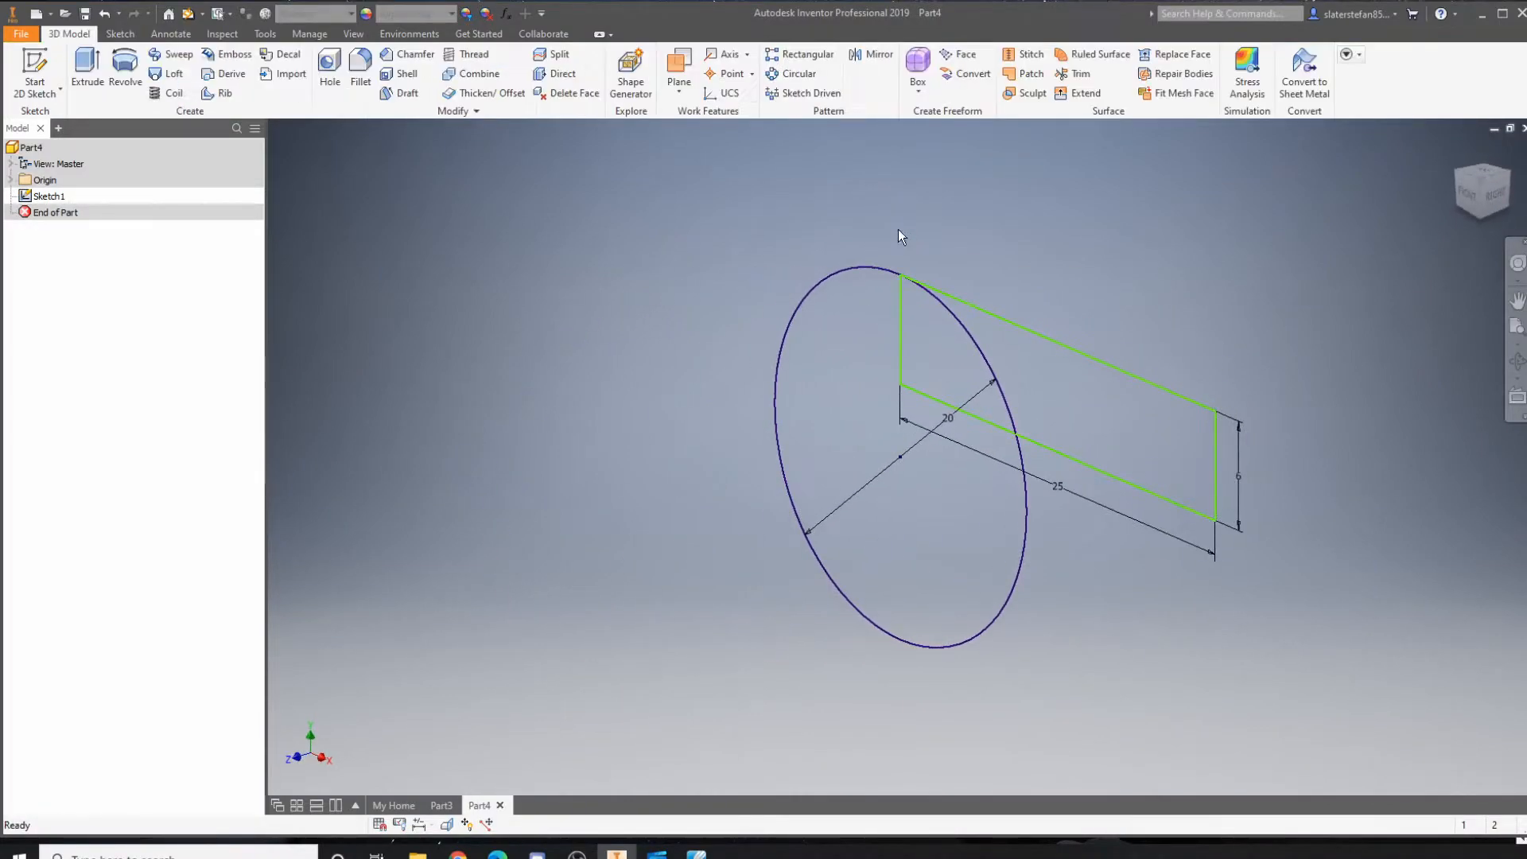
# Extrude the circle and rectangle regions together by a distance of 20 mm, symmetrically about the sketch plane
pyautogui.click(86, 70)
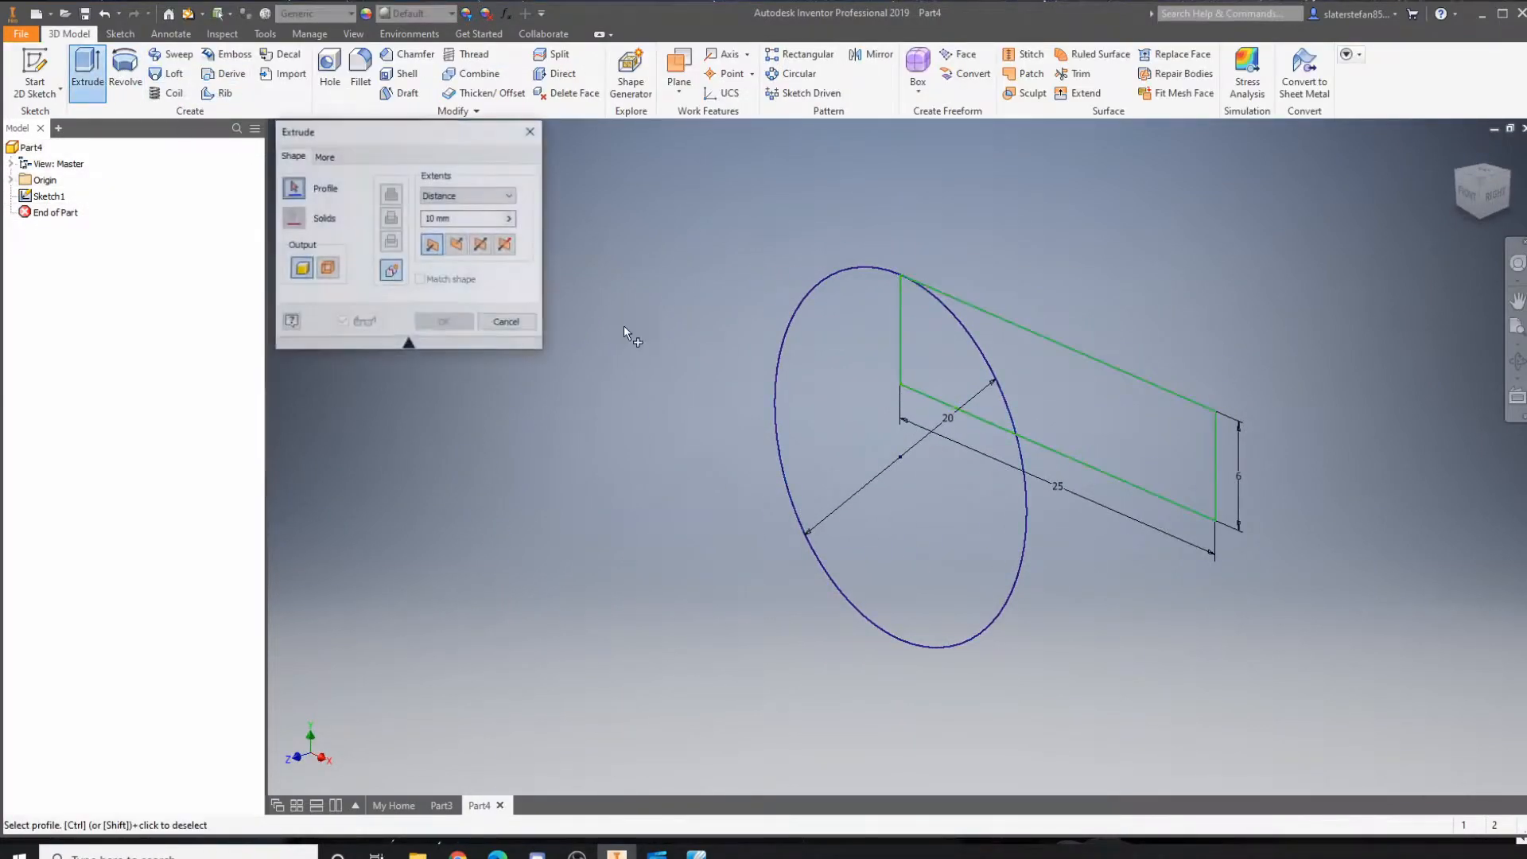
pyautogui.click(803, 372)
pyautogui.click(940, 360)
pyautogui.click(1001, 364)
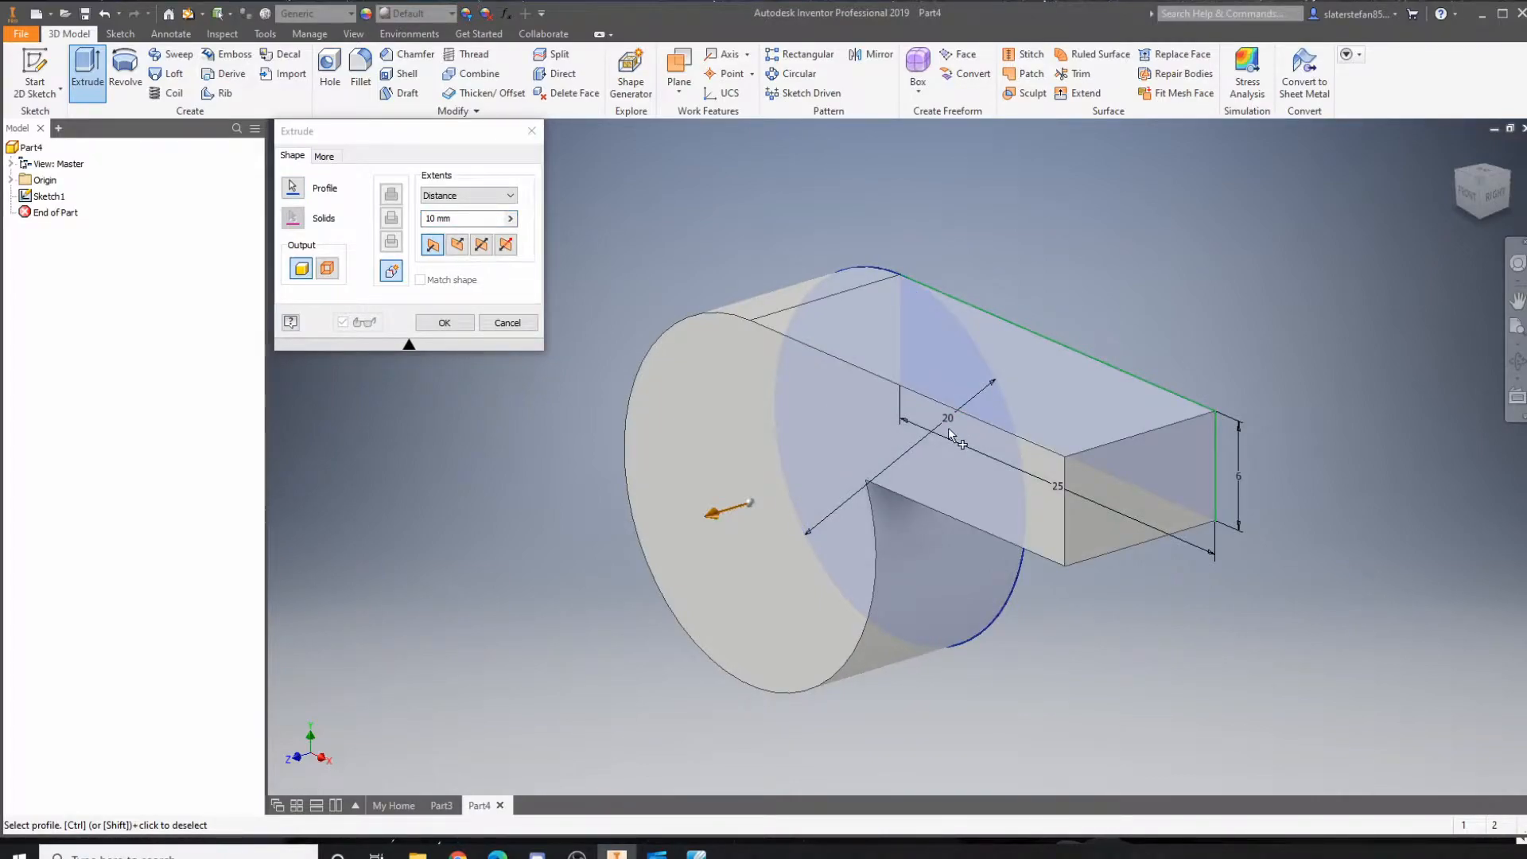
pyautogui.hotkey('alt', 'Tab')
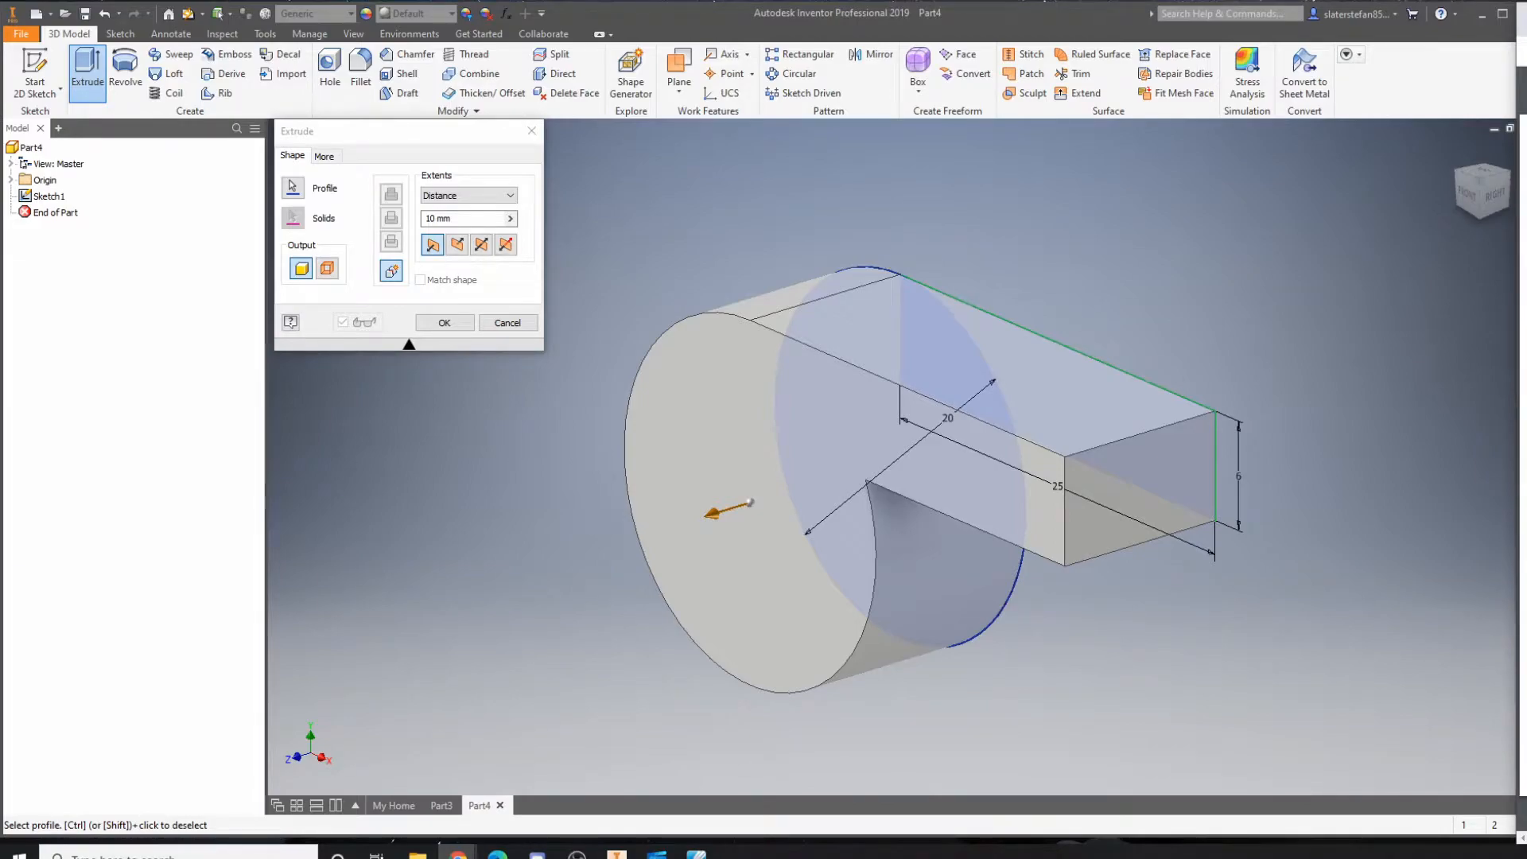
pyautogui.click(475, 195)
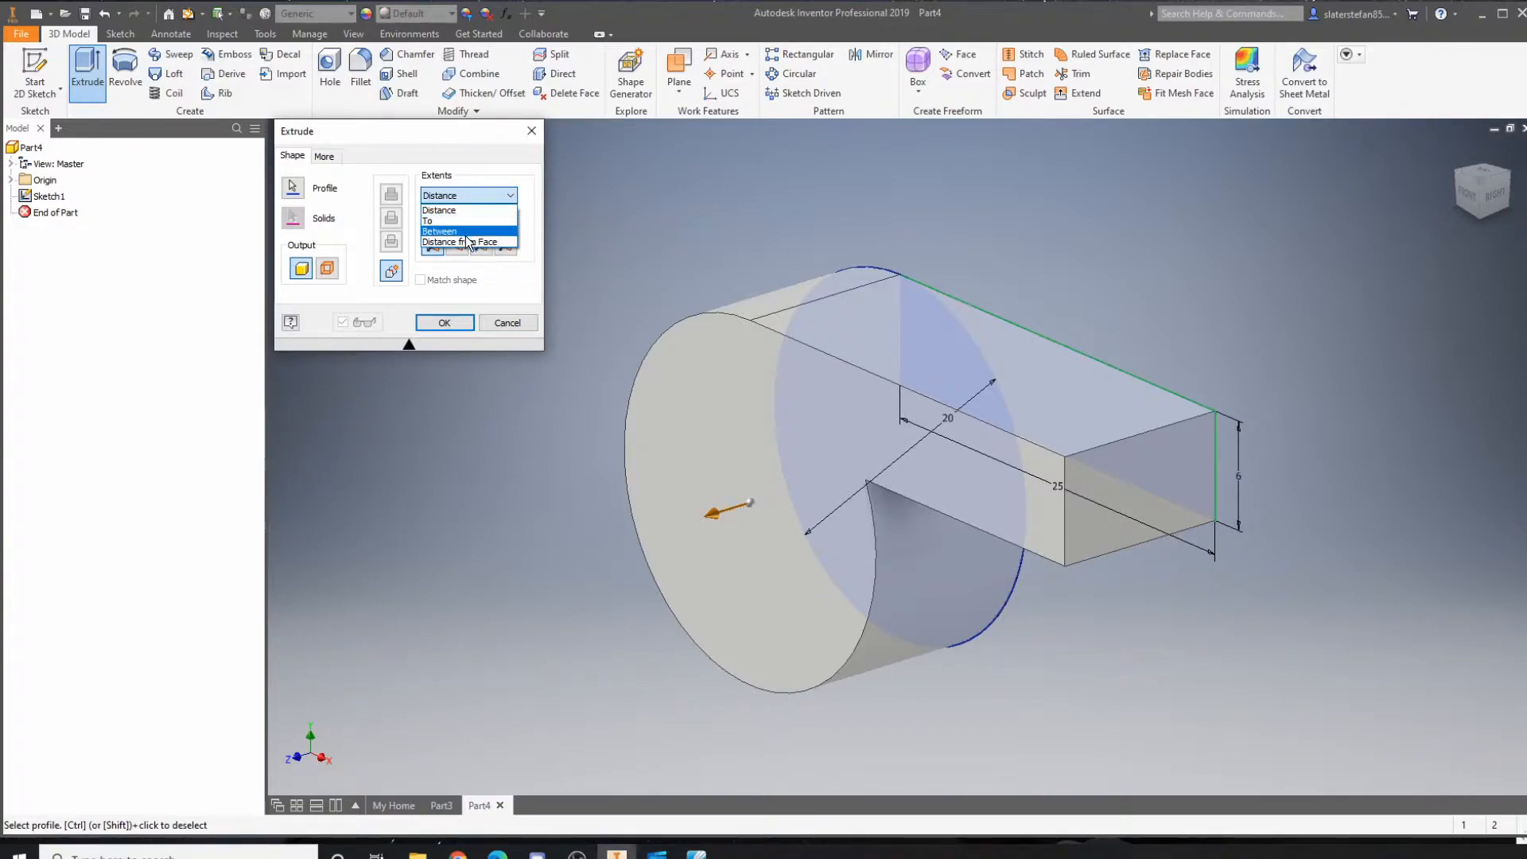
pyautogui.click(466, 209)
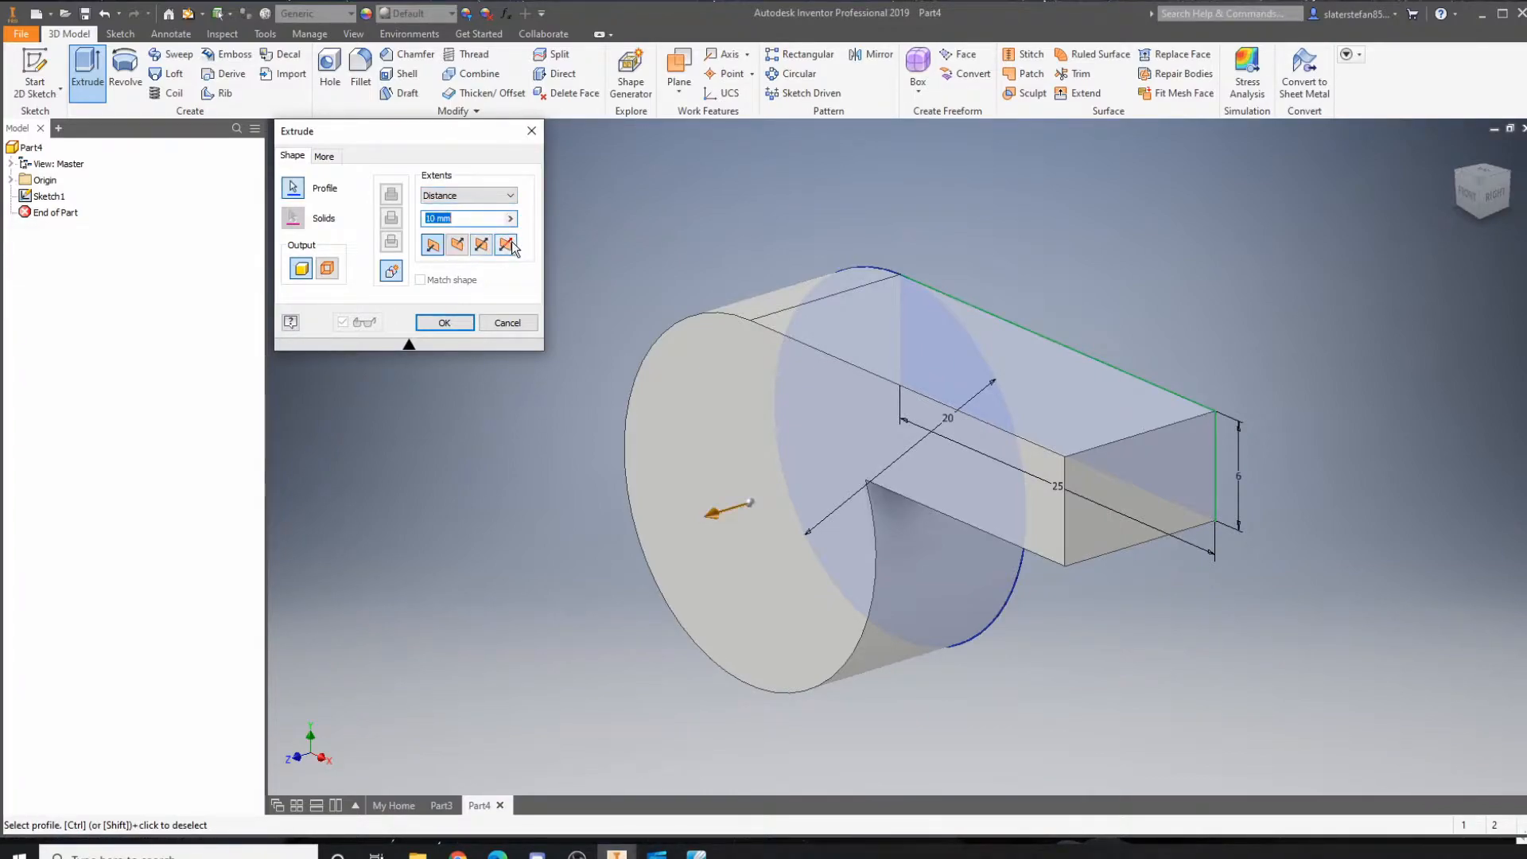
pyautogui.click(507, 245)
pyautogui.click(482, 244)
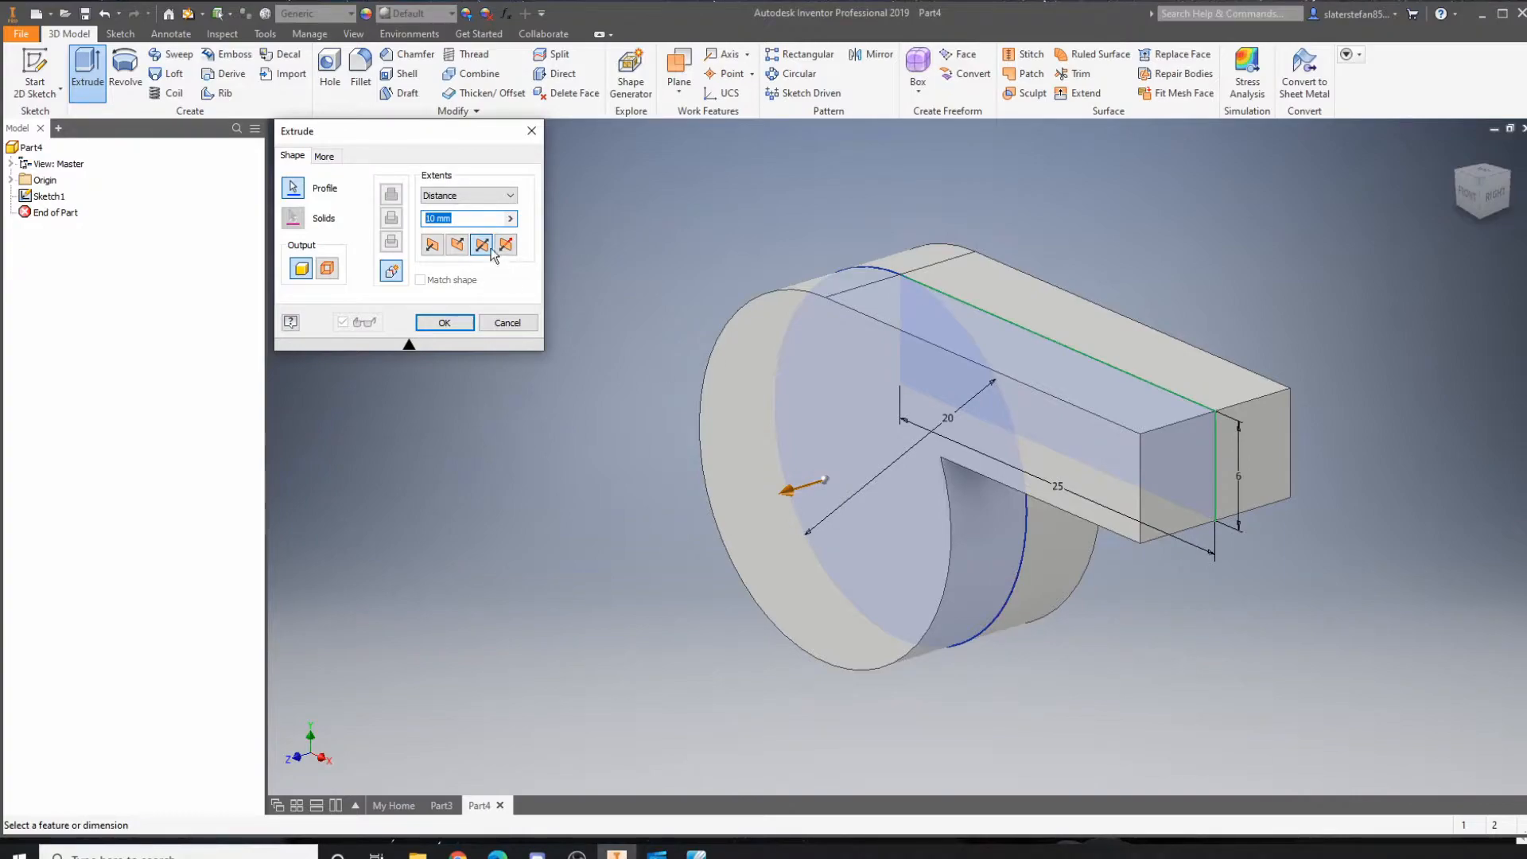
pyautogui.write('20')
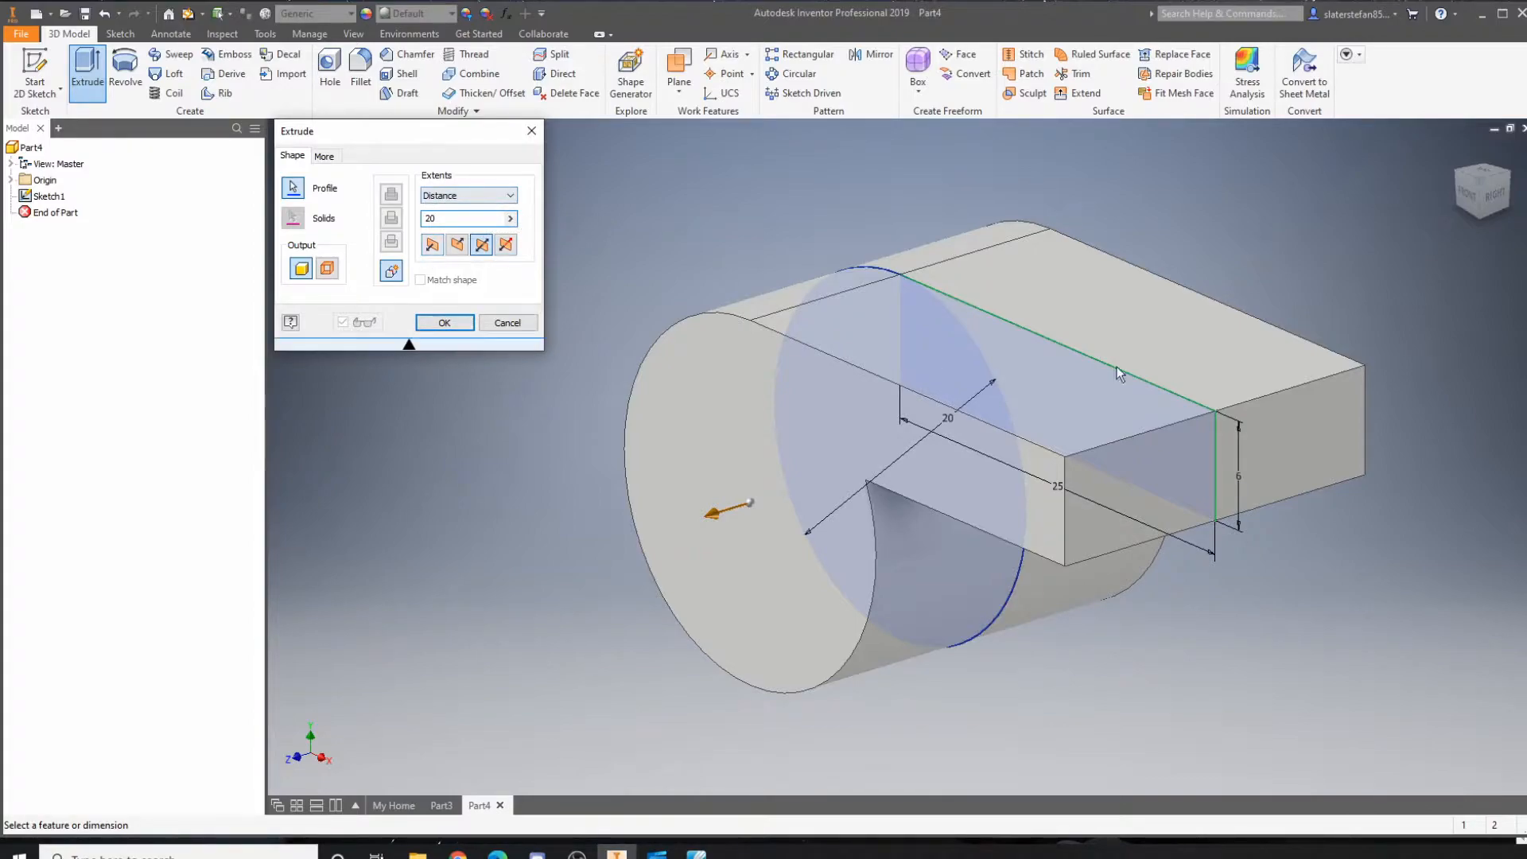
pyautogui.click(445, 322)
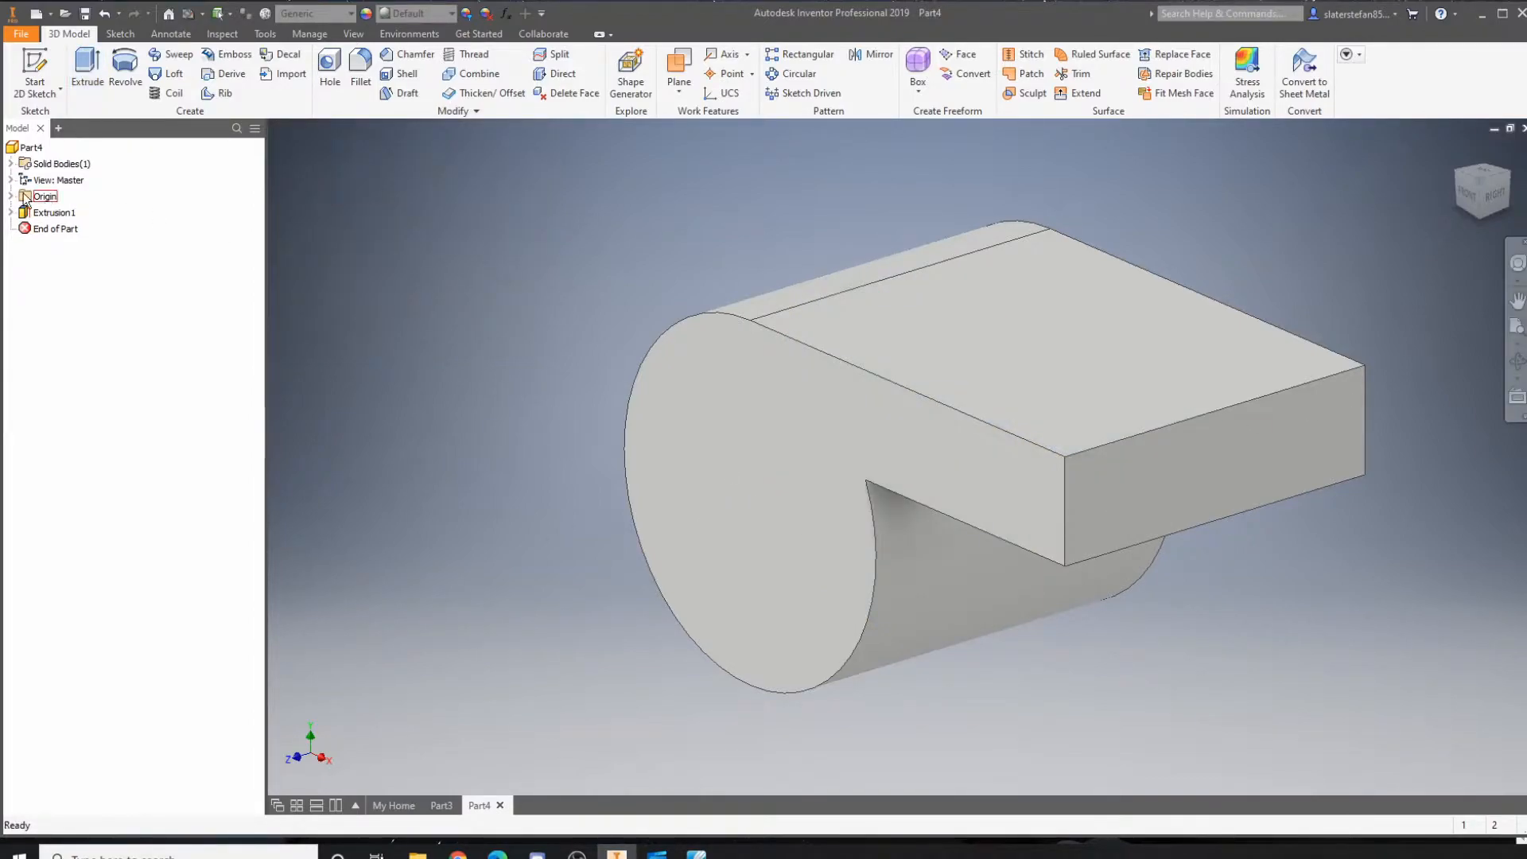
# Highlight the XY origin plane to check its position within the extruded body
pyautogui.click(11, 197)
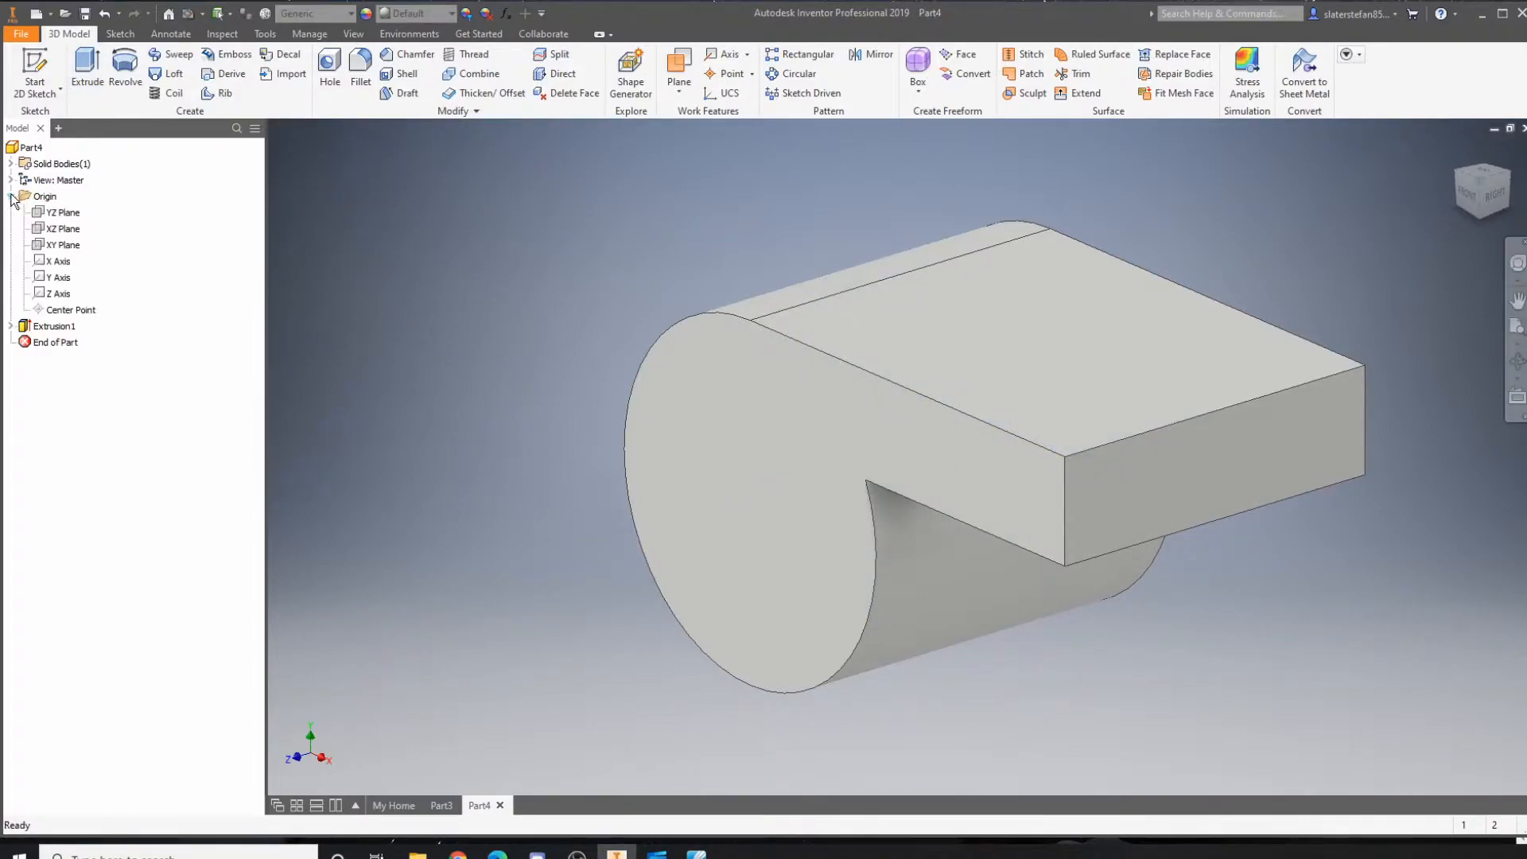
pyautogui.click(64, 246)
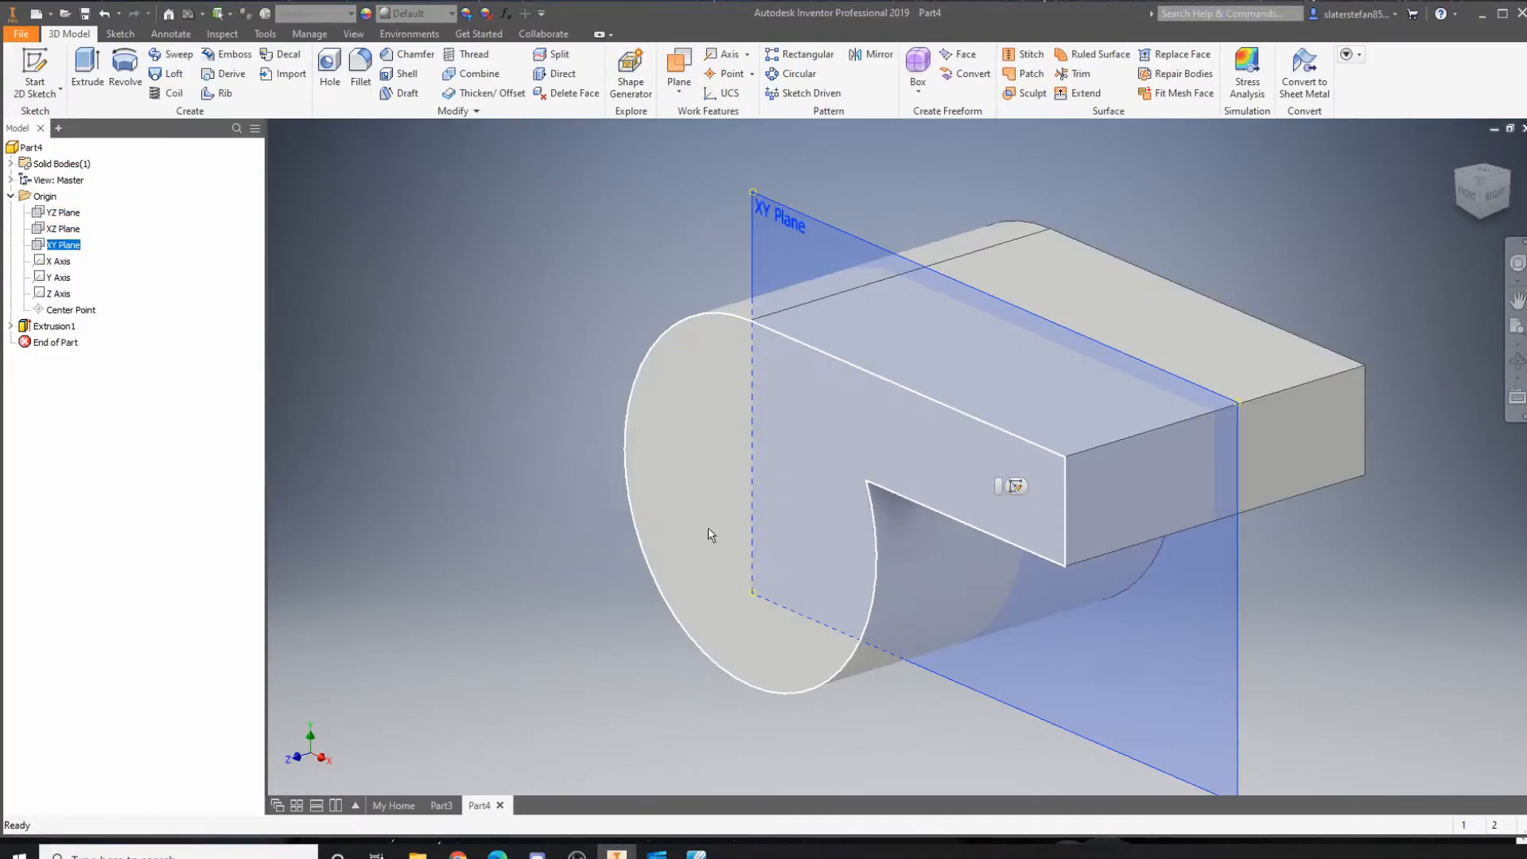
pyautogui.click(598, 250)
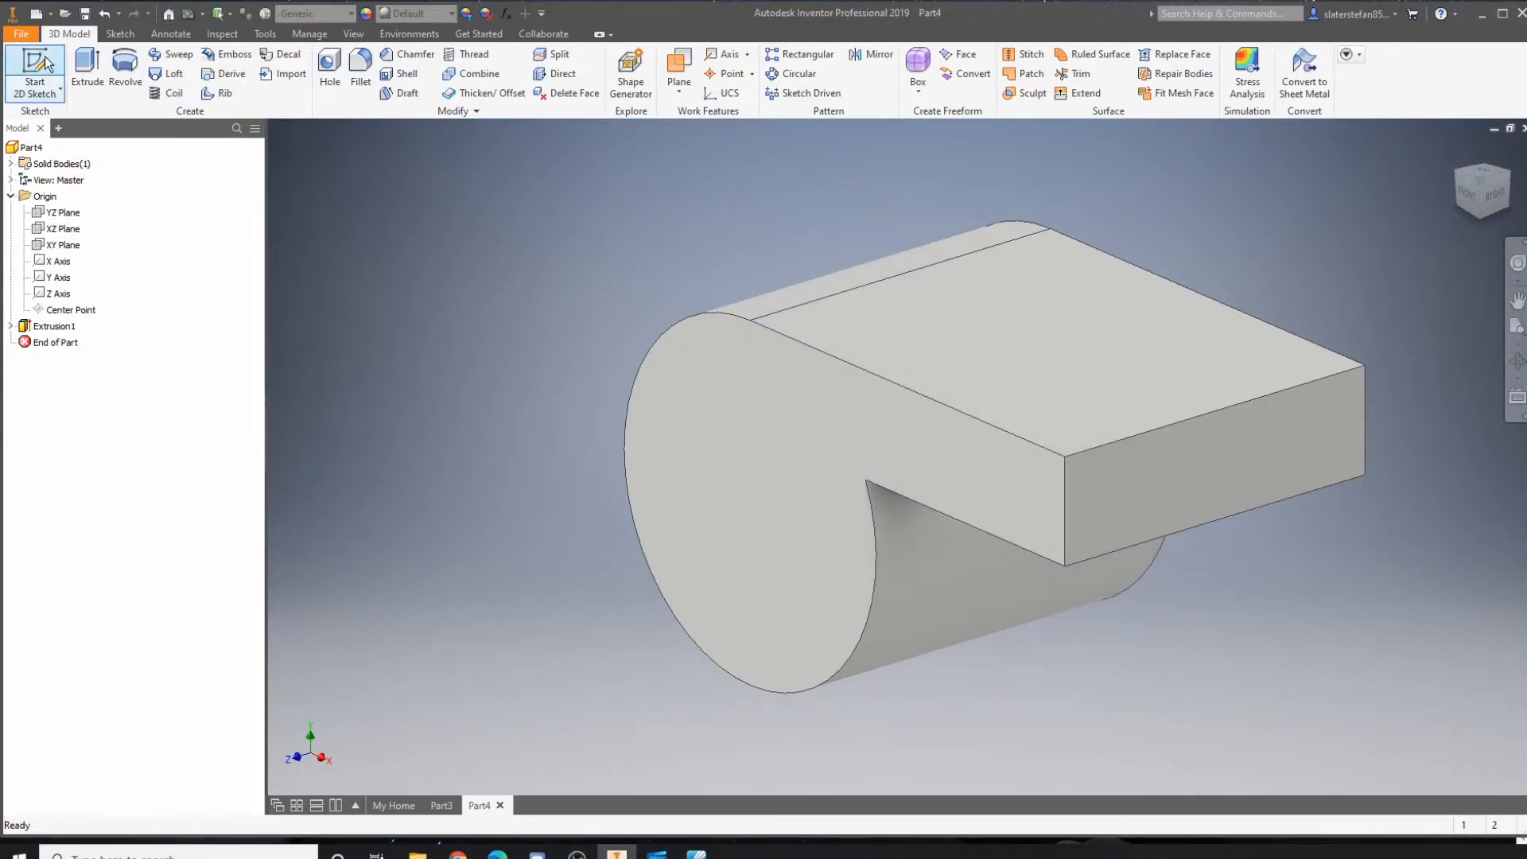
# Shell the body with a 2 mm wall thickness and remove the rectangular end face of the mouthpiece
pyautogui.click(407, 76)
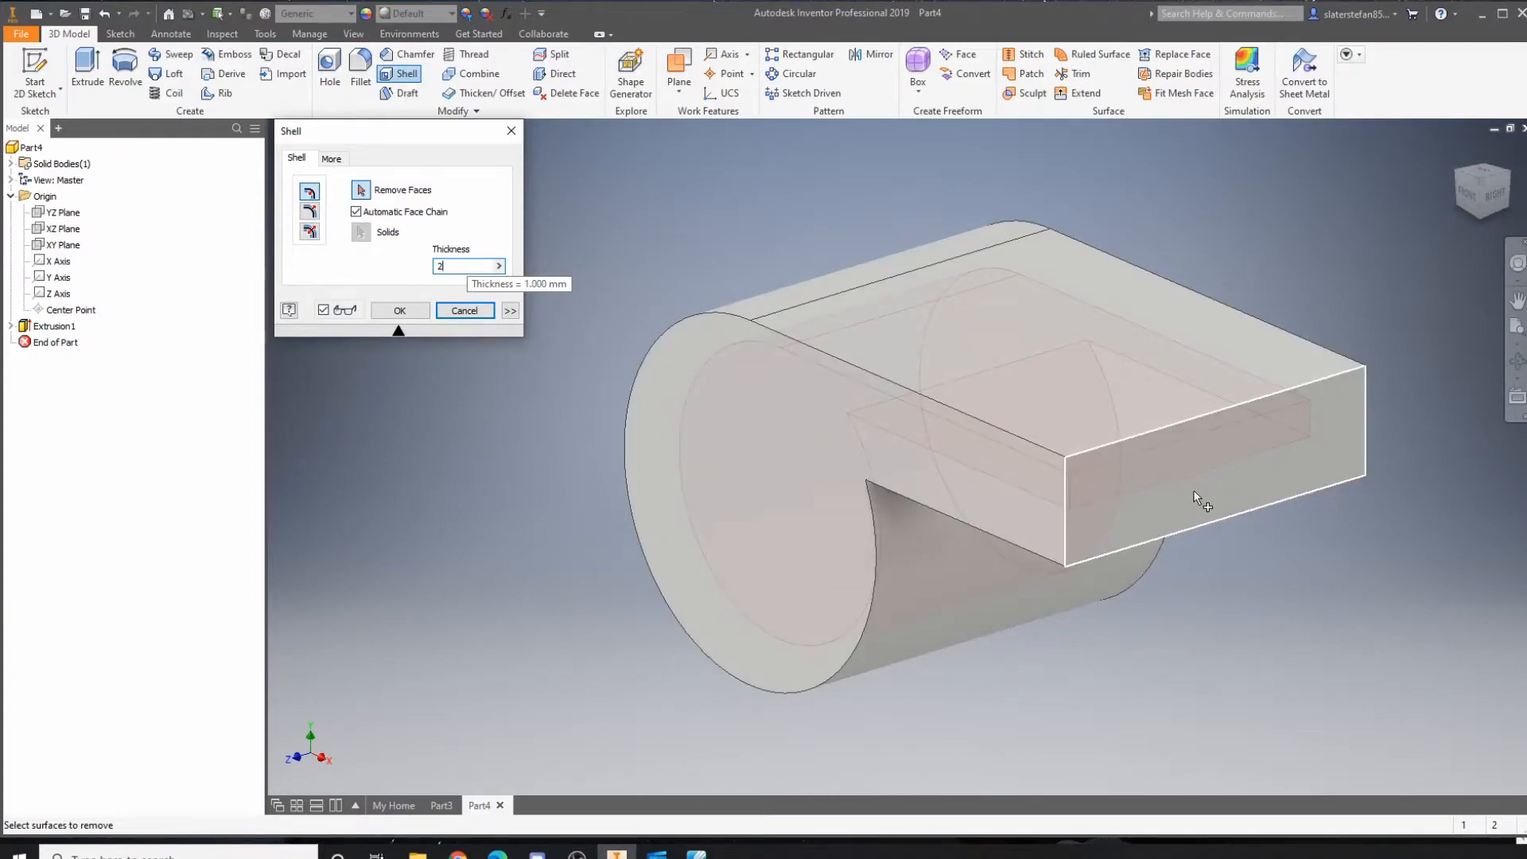
pyautogui.click(400, 311)
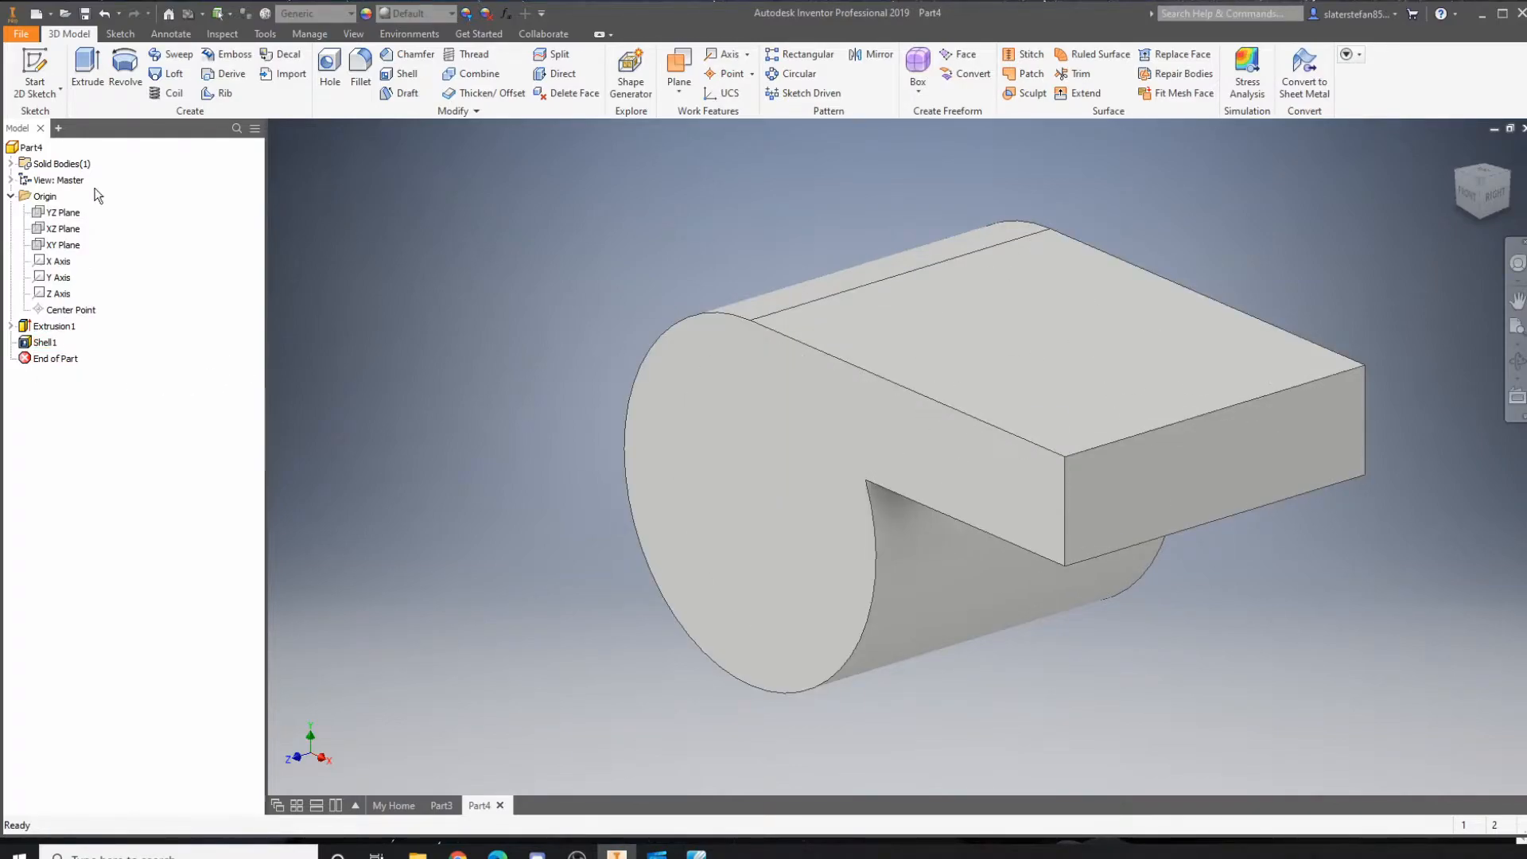
pyautogui.doubleClick(47, 343)
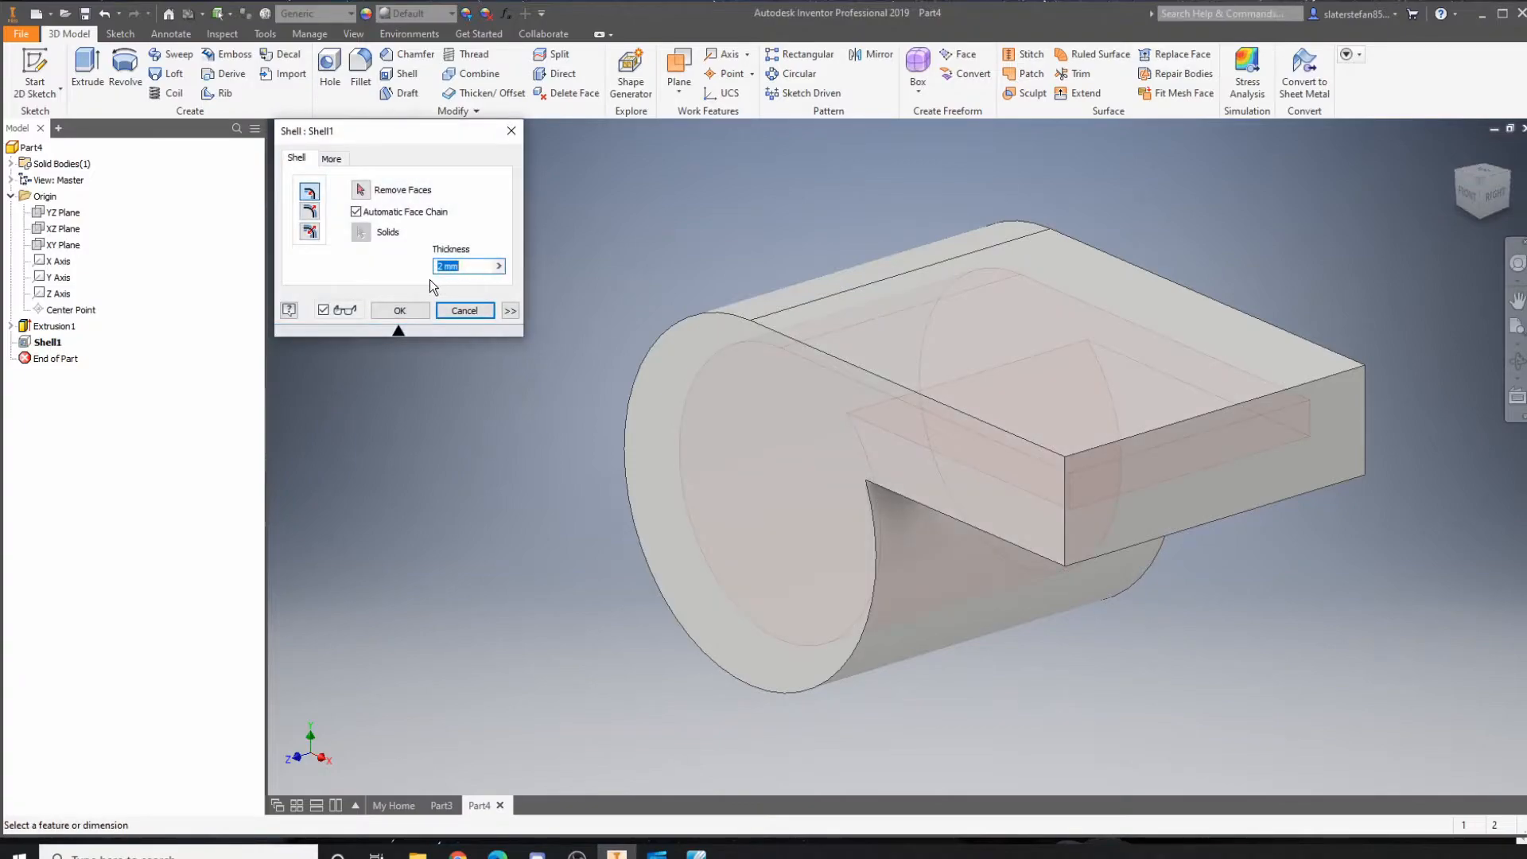
pyautogui.click(360, 190)
pyautogui.click(1233, 461)
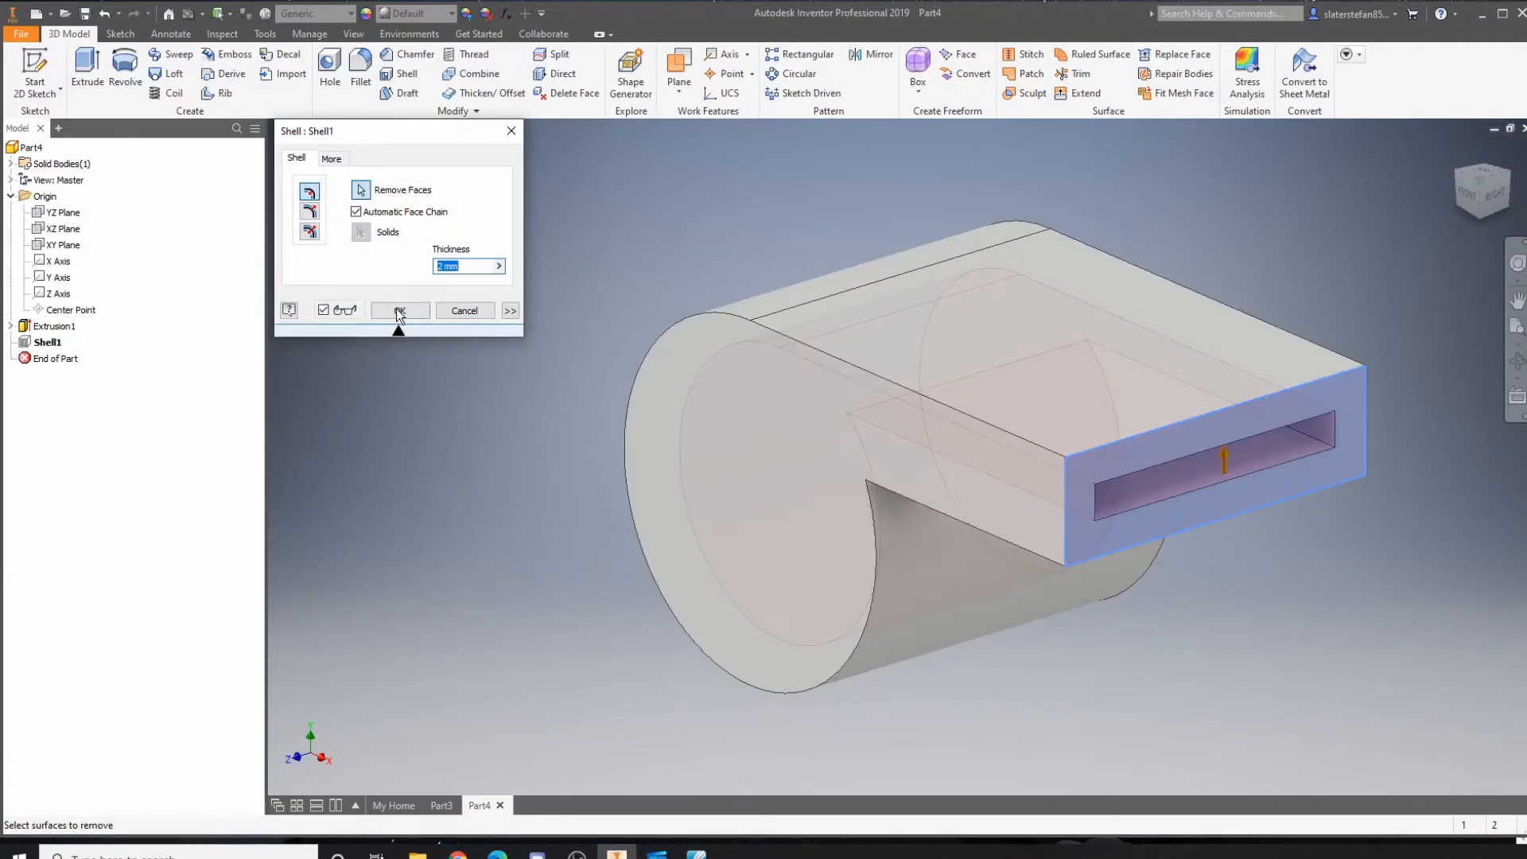
pyautogui.click(399, 309)
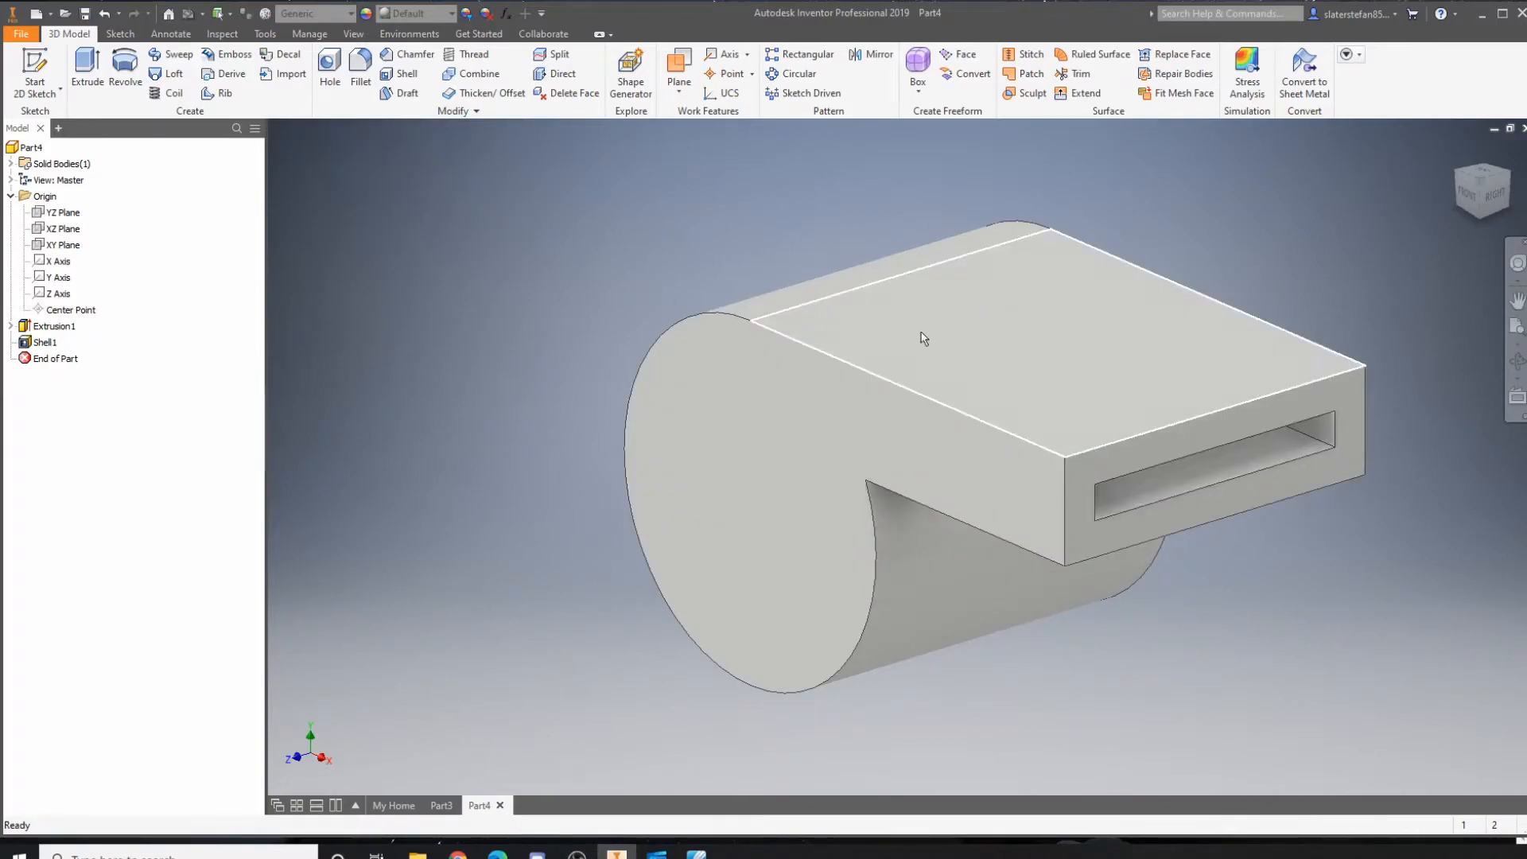
# On the mouthpiece's flat upper face, sketch a rectangle about 4.6 mm wide spanning the 16 mm between the projected inner wall edges
pyautogui.click(50, 63)
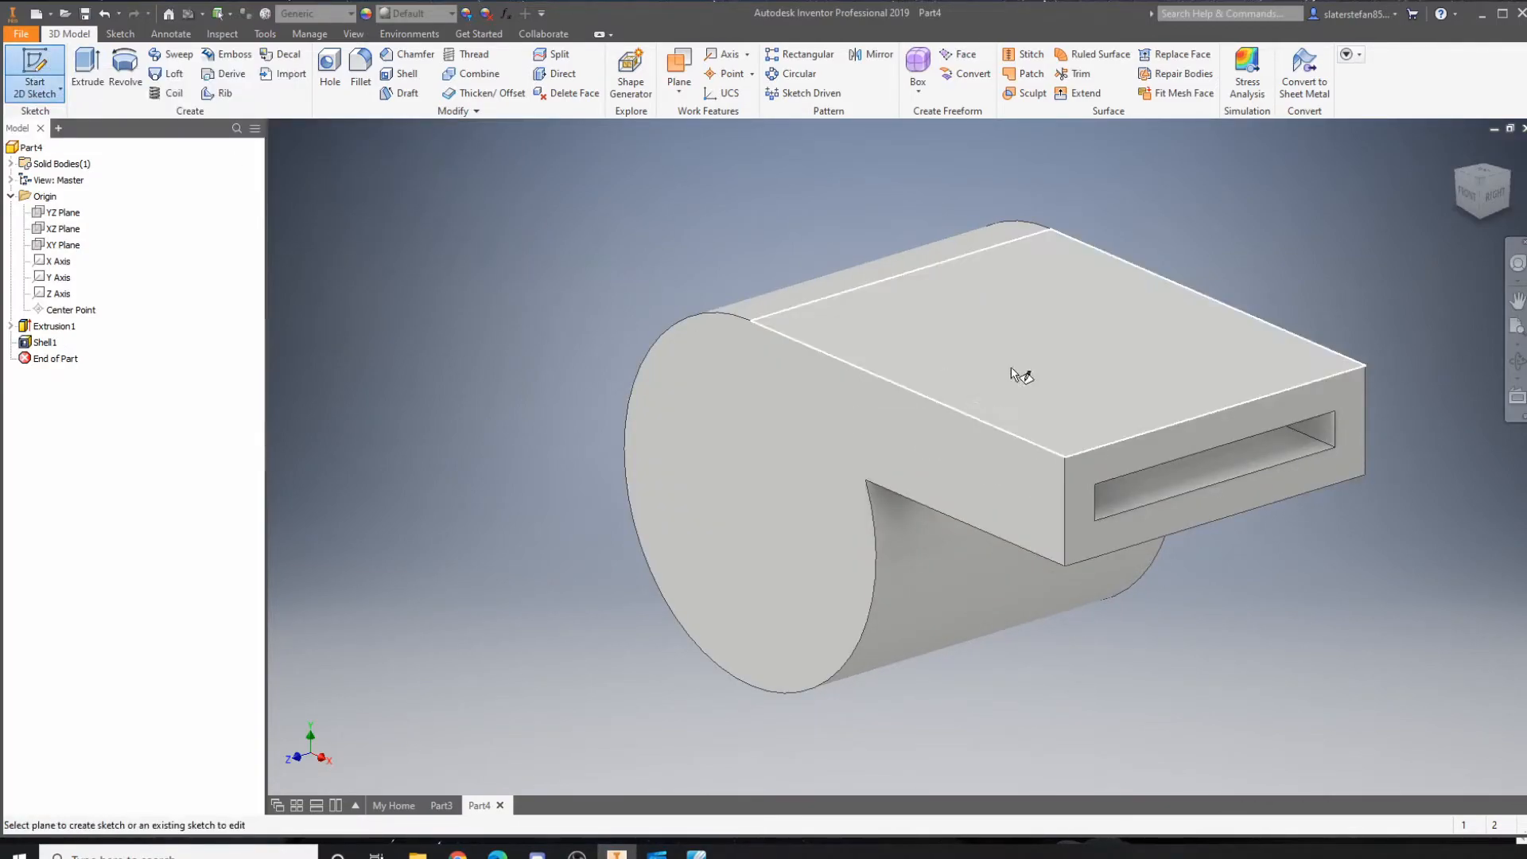
pyautogui.click(1085, 337)
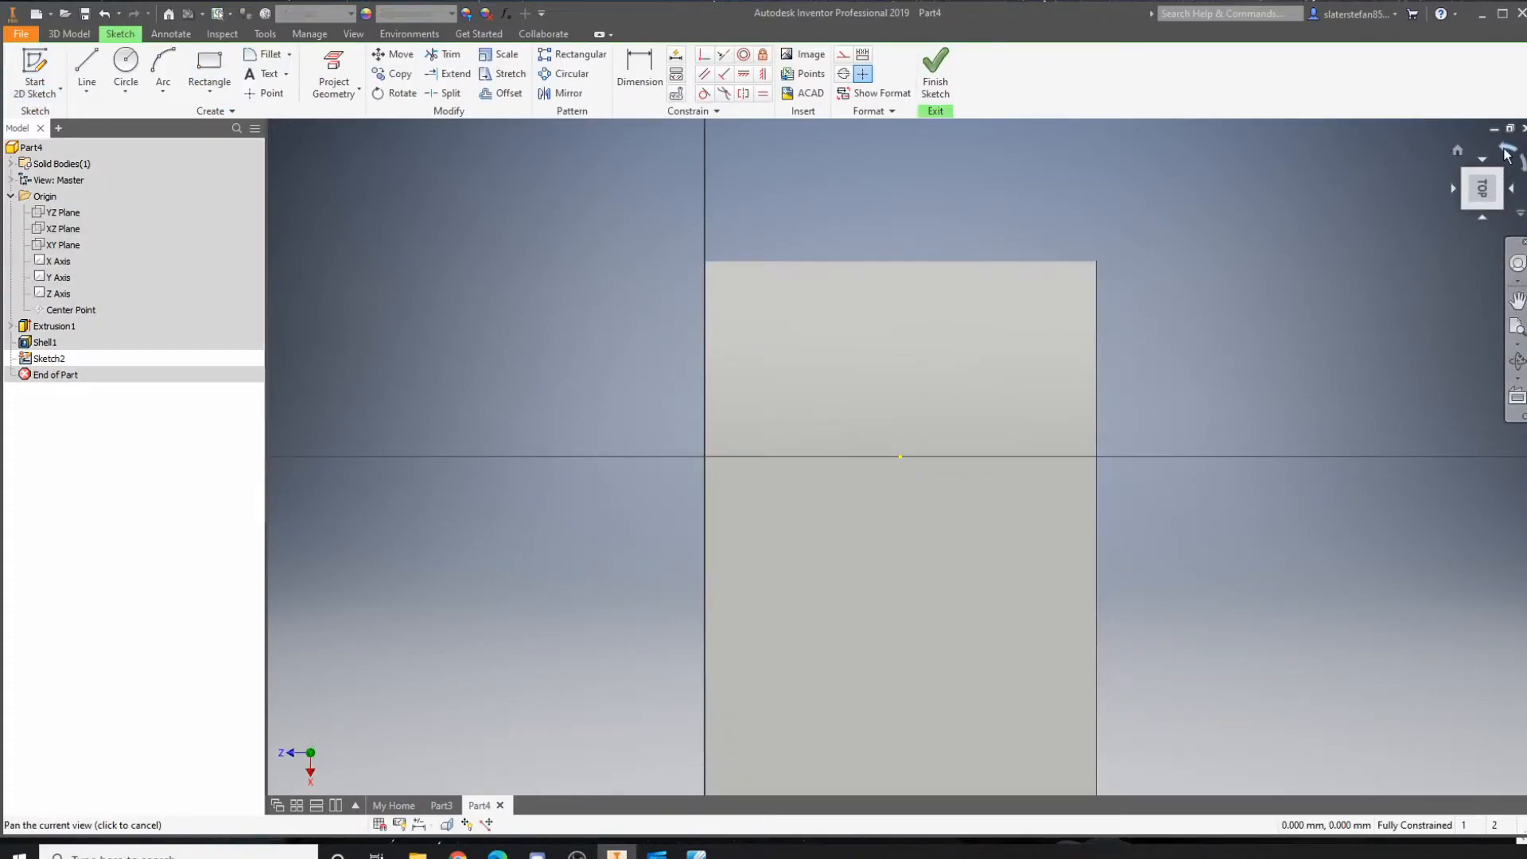
pyautogui.click(226, 94)
pyautogui.click(1068, 341)
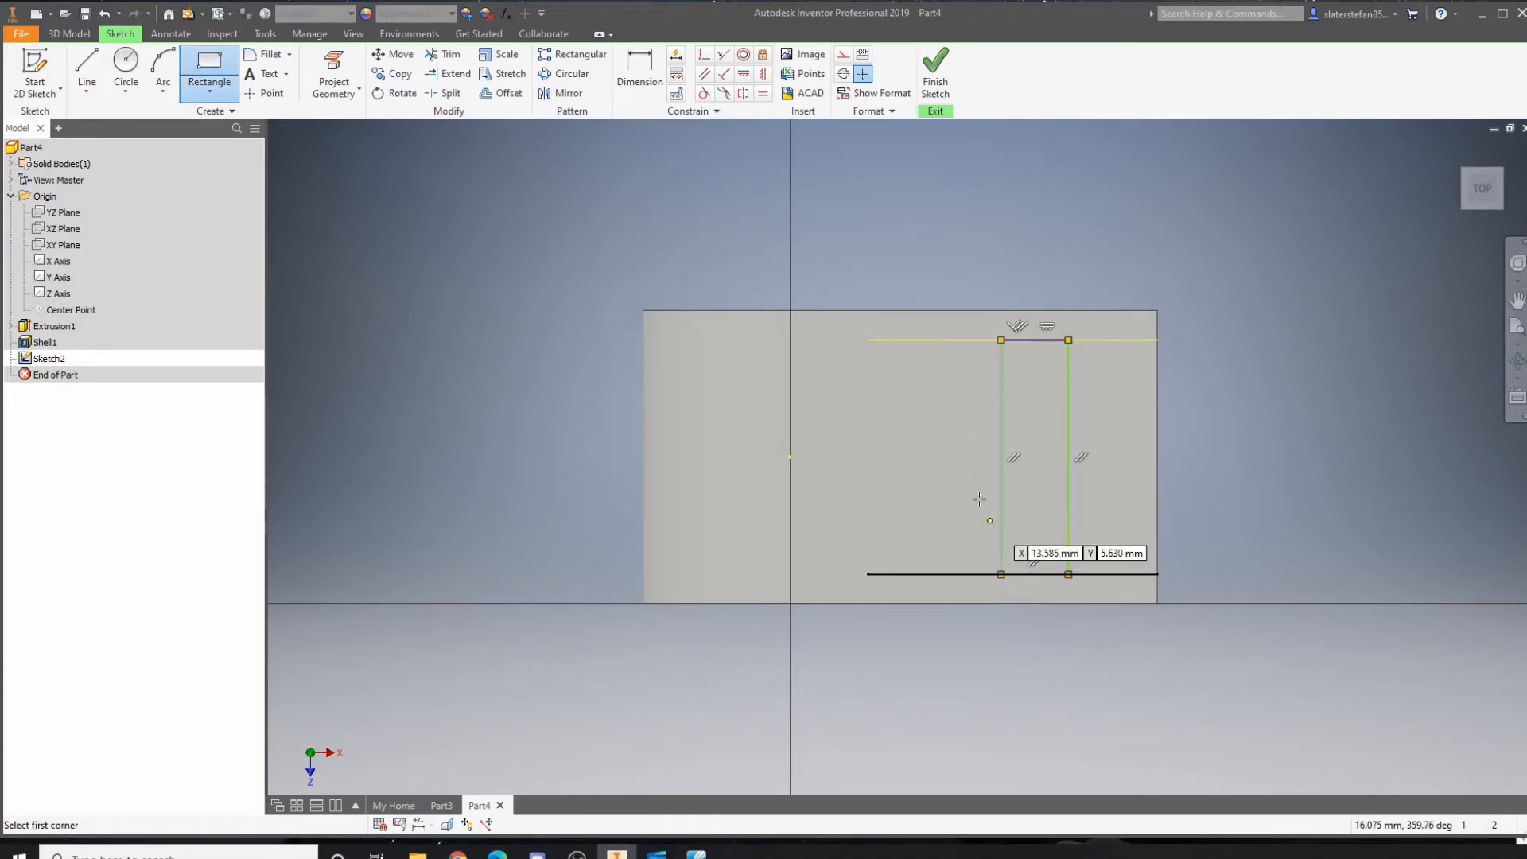
# Try to dimension the rectangle's nearer edge 12 mm from the mouthpiece end and its width as 3 mm
pyautogui.click(640, 71)
pyautogui.click(1068, 452)
pyautogui.click(1158, 455)
pyautogui.click(1102, 279)
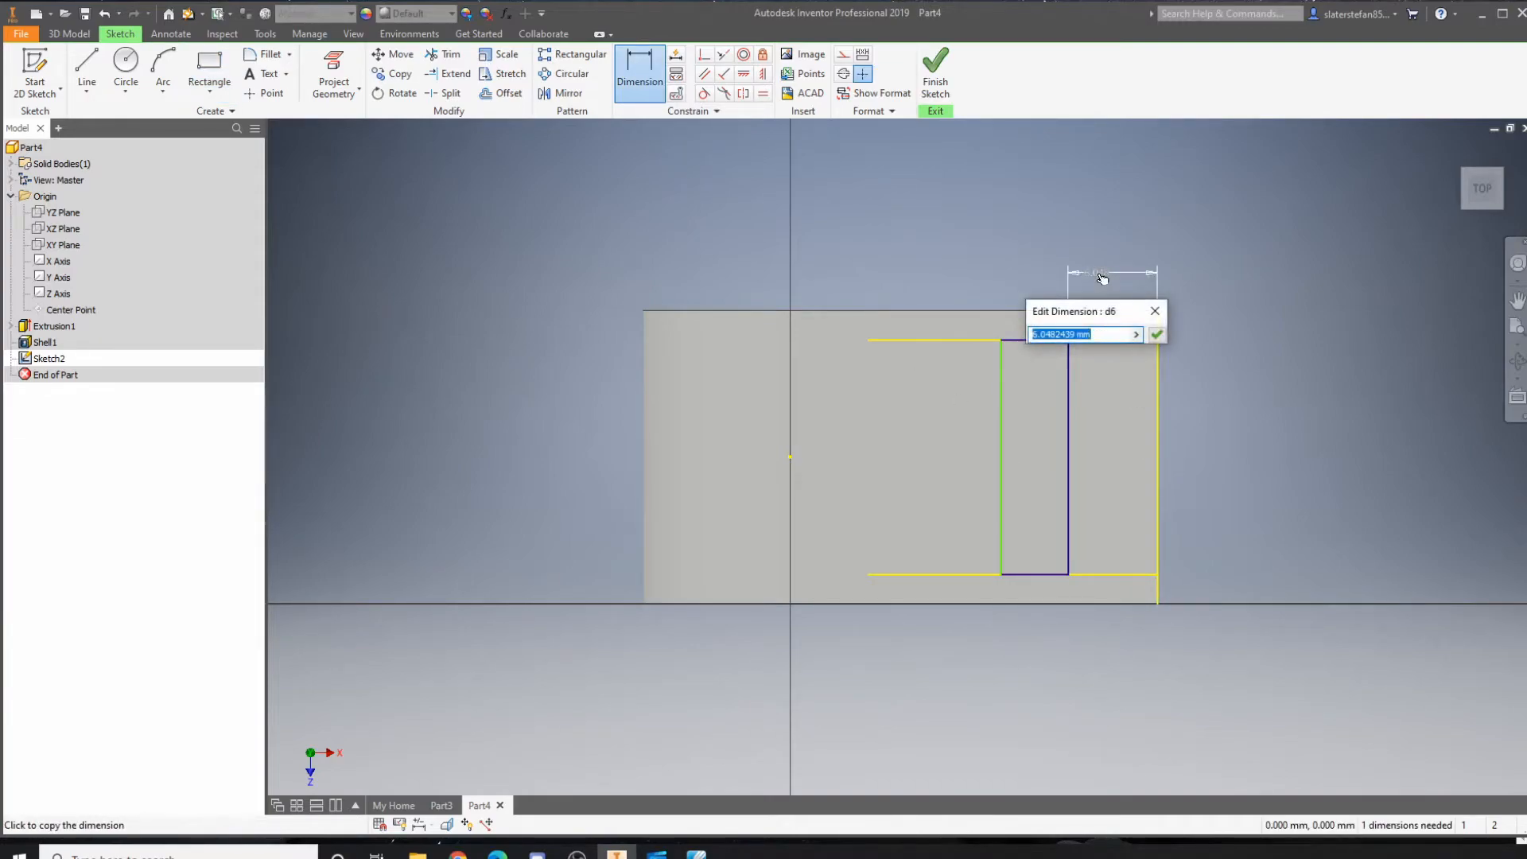
pyautogui.write('12')
pyautogui.press('Return')
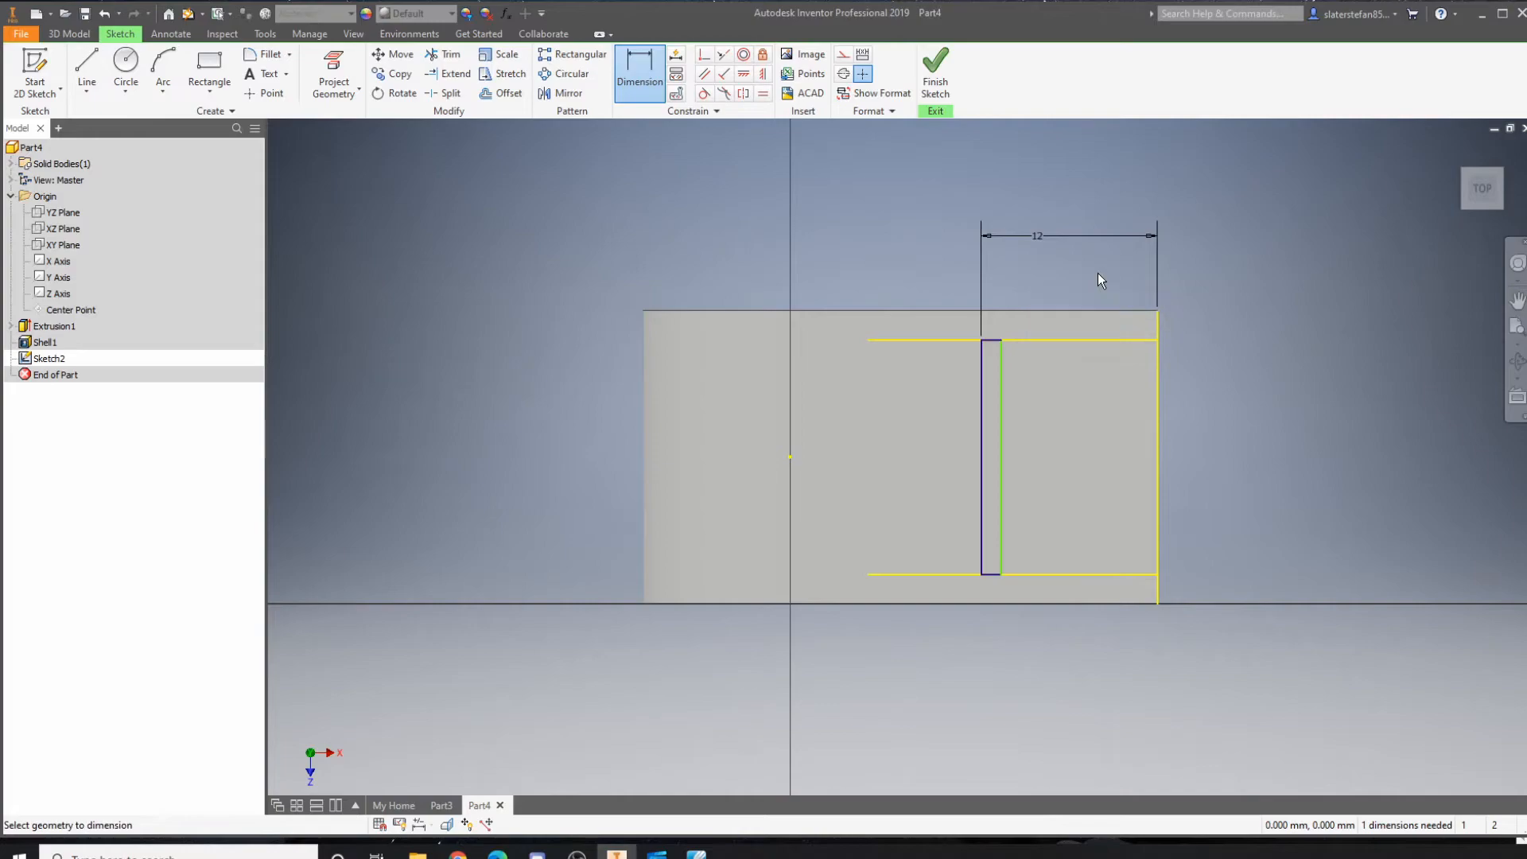
pyautogui.click(1000, 398)
pyautogui.click(981, 394)
pyautogui.click(999, 295)
pyautogui.write('3')
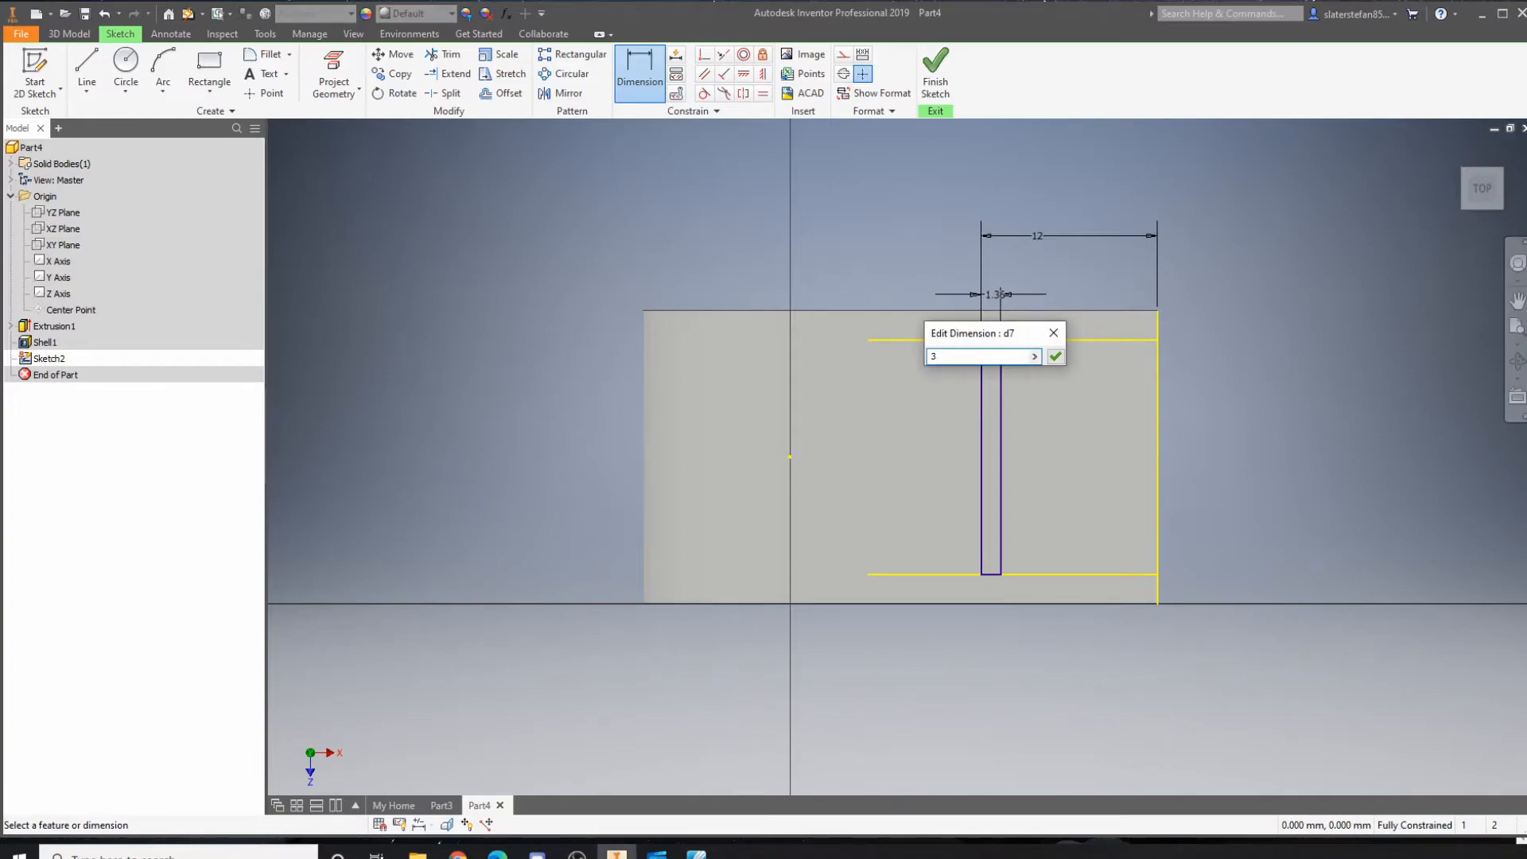
pyautogui.press('Return')
# Undo the 12 mm and 3 mm dimensions on the rectangle
pyautogui.hotkey('ctrl', 'z')
pyautogui.hotkey('ctrl', 'z')
pyautogui.hotkey('ctrl', 'z')
pyautogui.hotkey('ctrl', 'z')
# Dimension the rectangle's width between its two long edges as 3 mm
pyautogui.press('d')
pyautogui.click(1001, 401)
pyautogui.click(1068, 403)
pyautogui.click(1036, 280)
pyautogui.write('3')
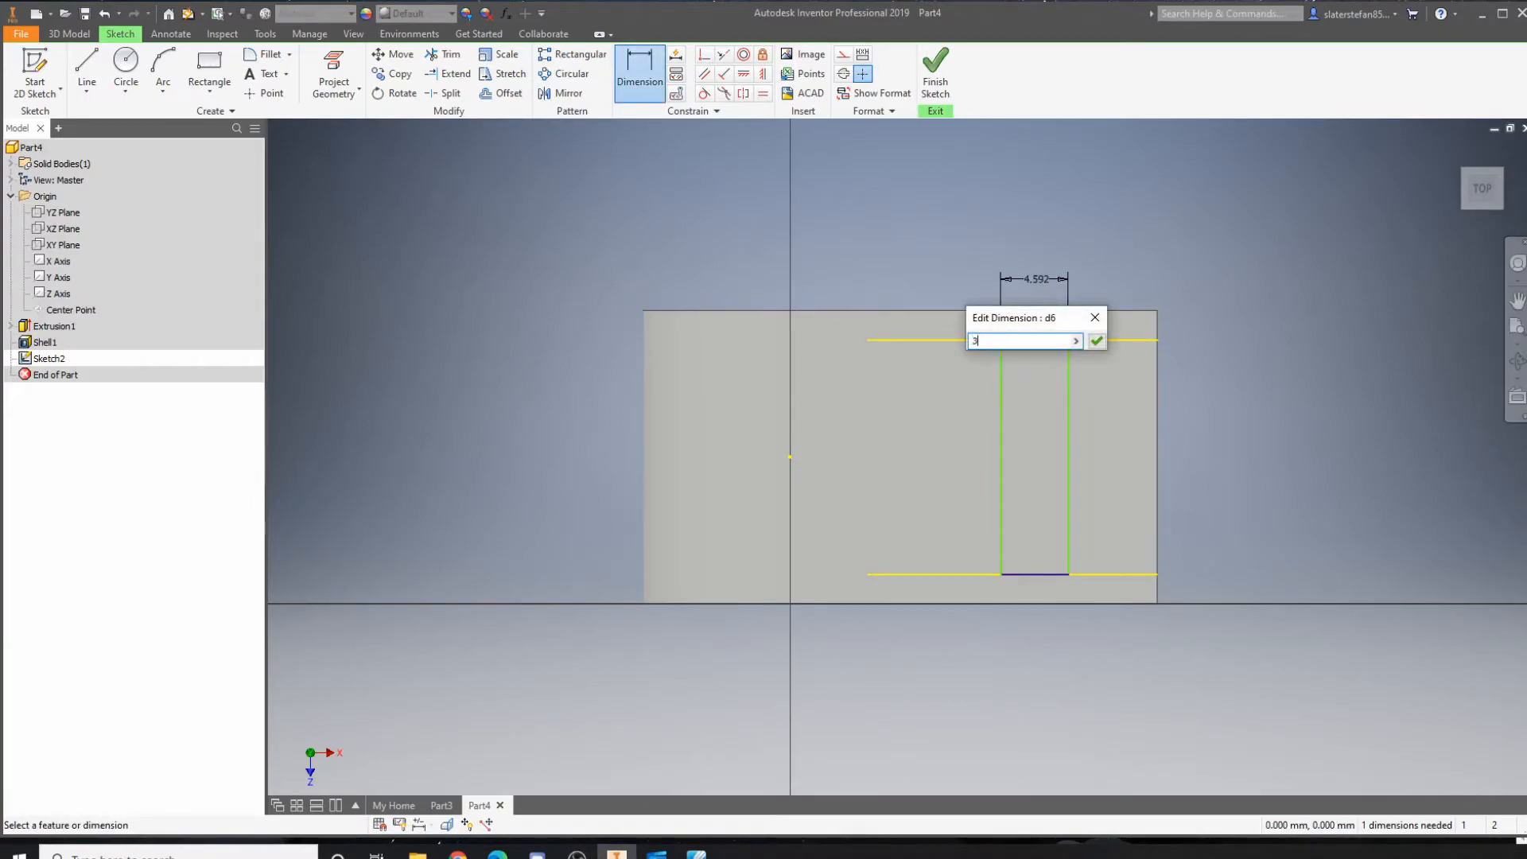
pyautogui.press('Return')
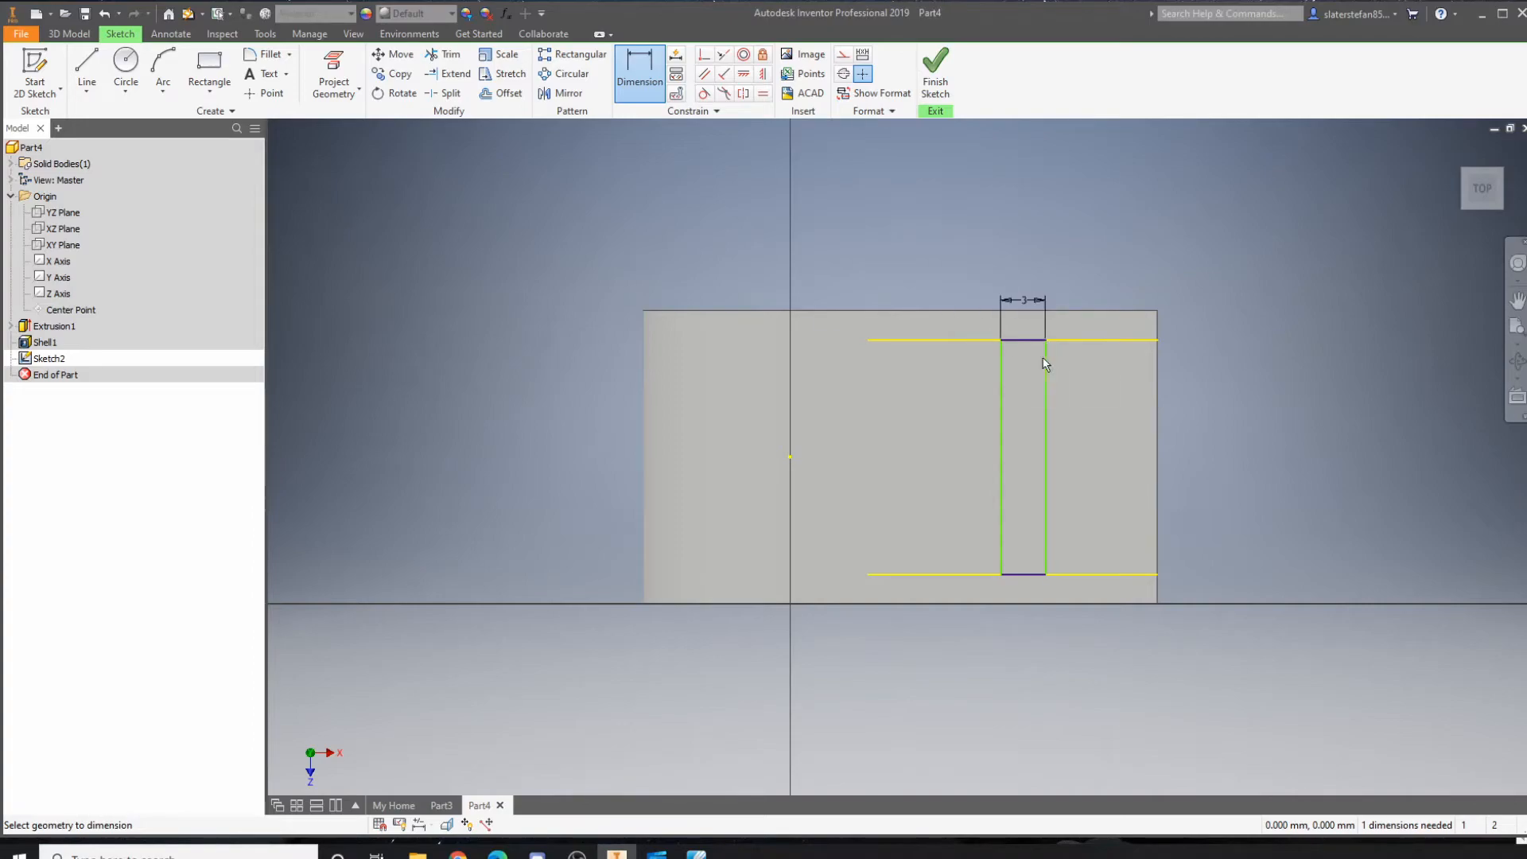
# Set the rectangle's edge nearest the mouthpiece opening 12 mm from the end face, and finish the sketch
pyautogui.click(1045, 427)
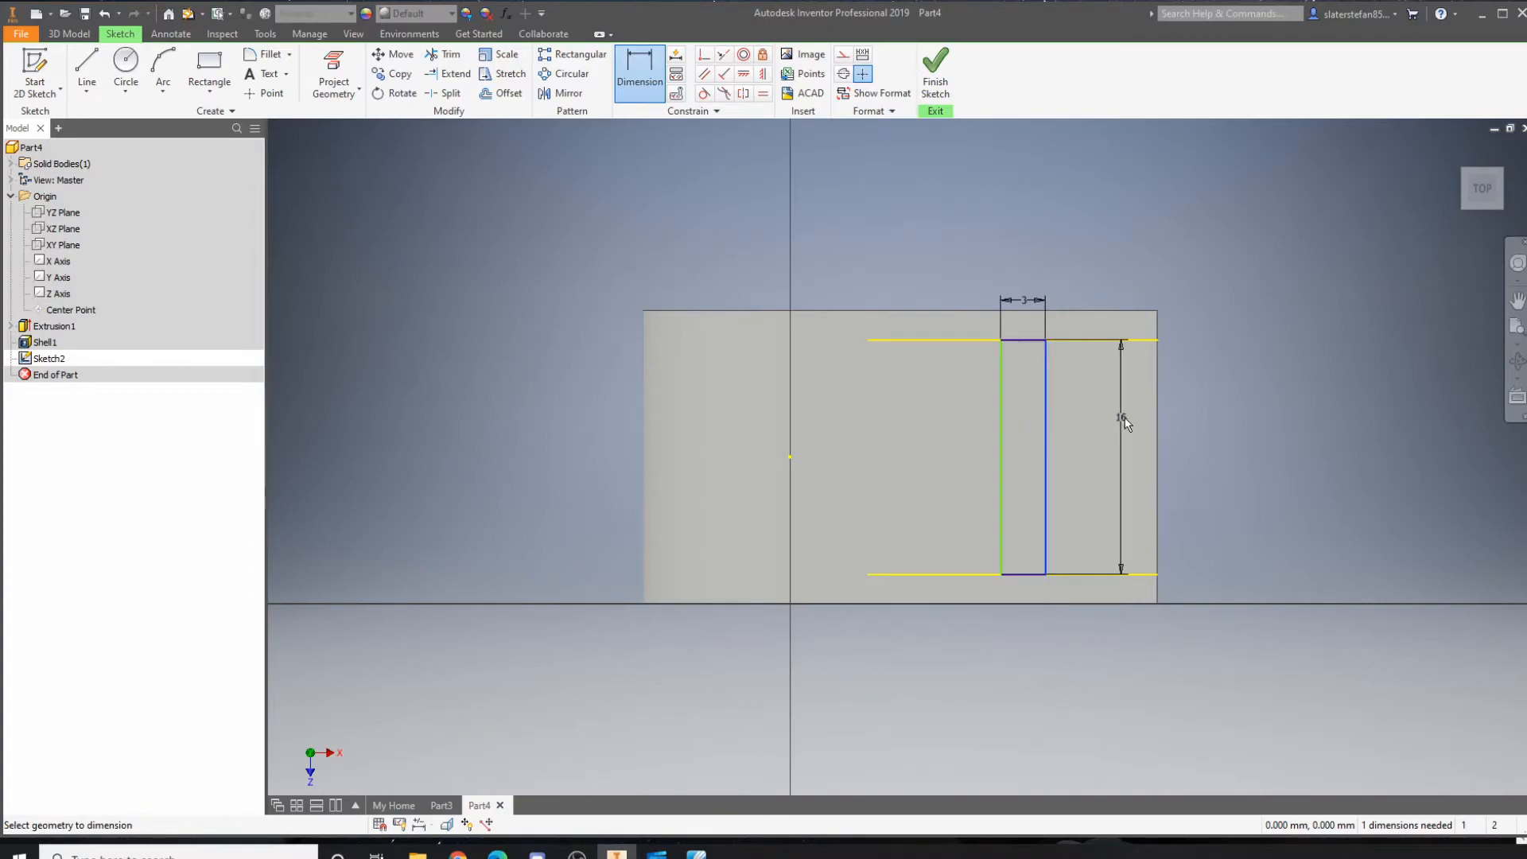
pyautogui.click(1157, 398)
pyautogui.click(1134, 284)
pyautogui.write('12')
pyautogui.press('Return')
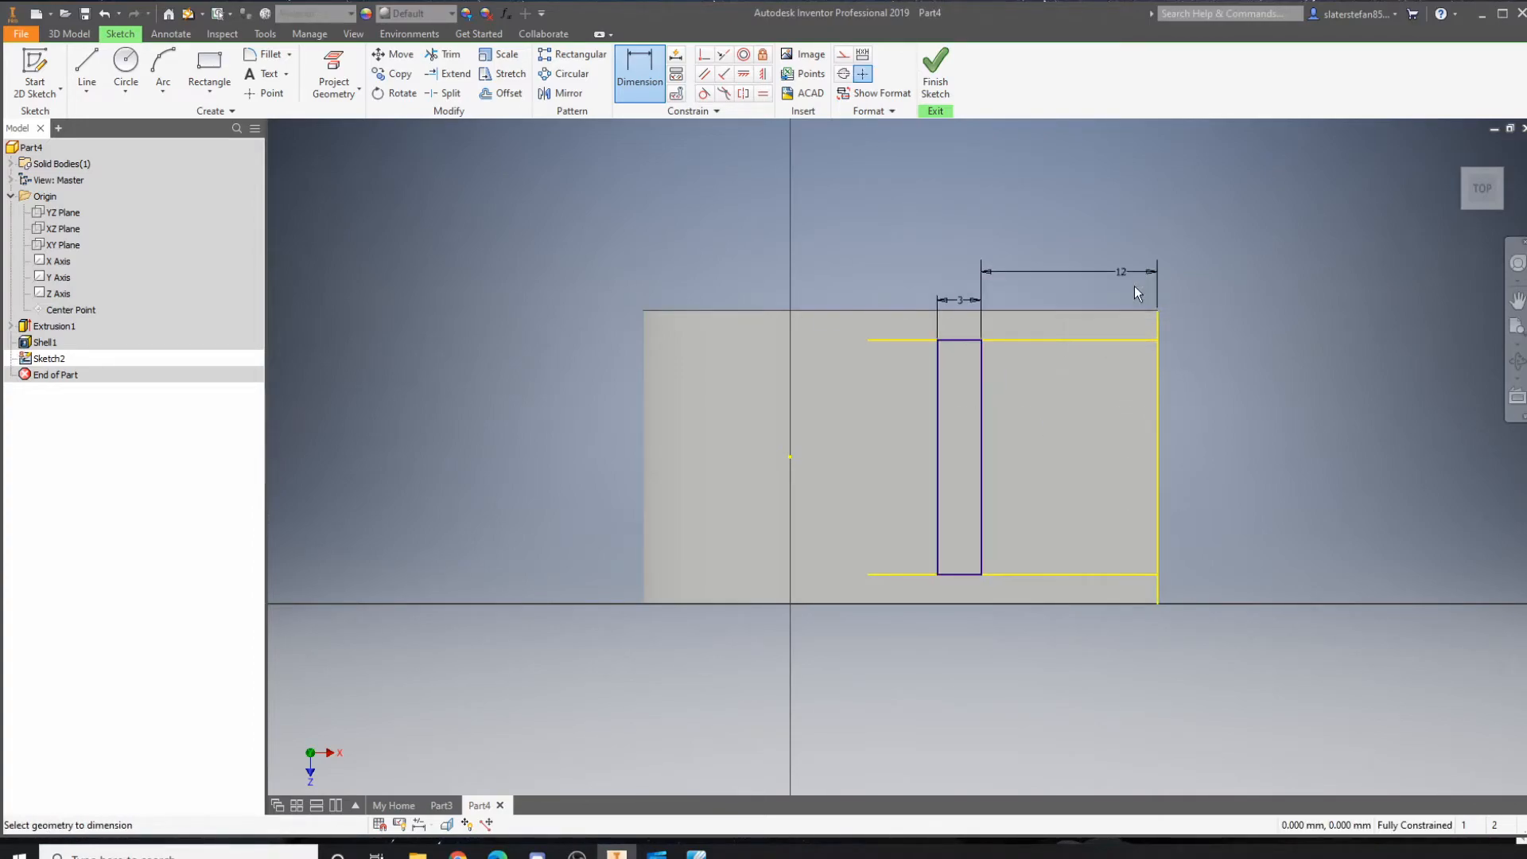
pyautogui.click(937, 83)
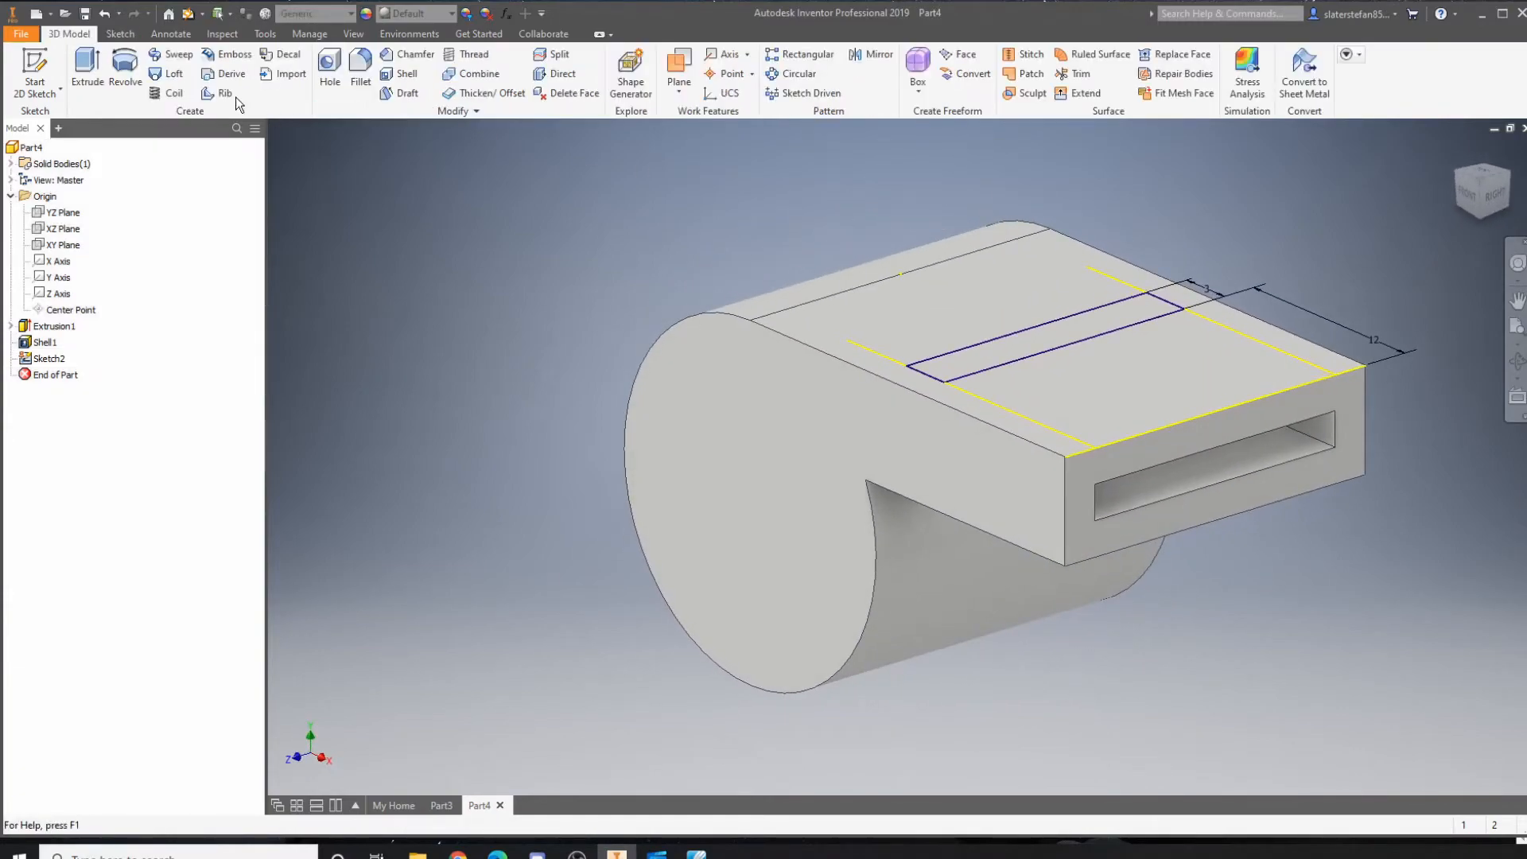
# Cut the slot rectangle down through the mouthpiece's upper wall with an Extrude cut set to To Next
pyautogui.click(86, 78)
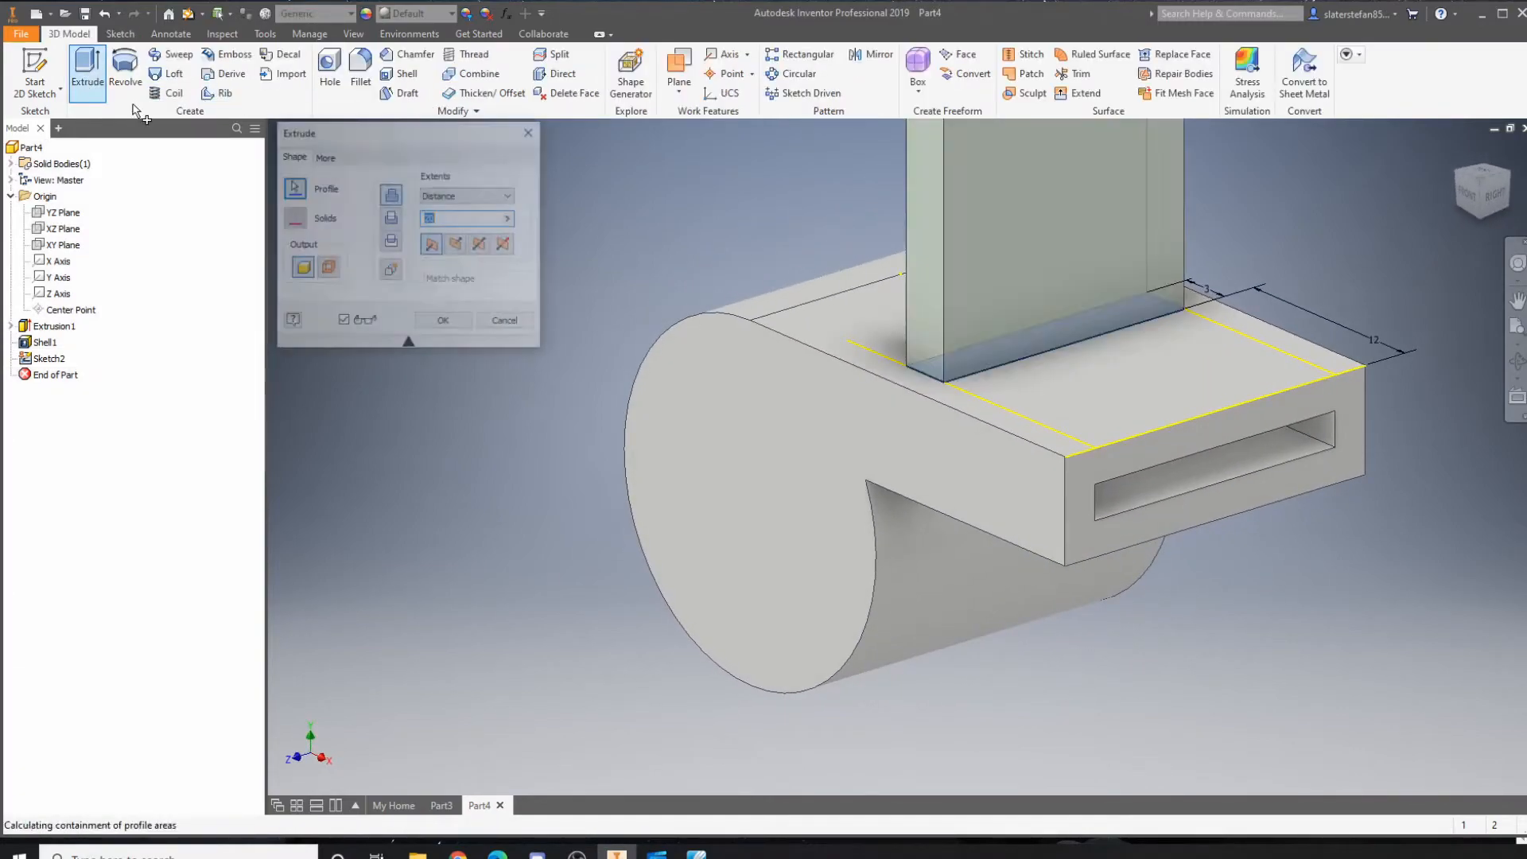
pyautogui.click(390, 217)
pyautogui.click(477, 195)
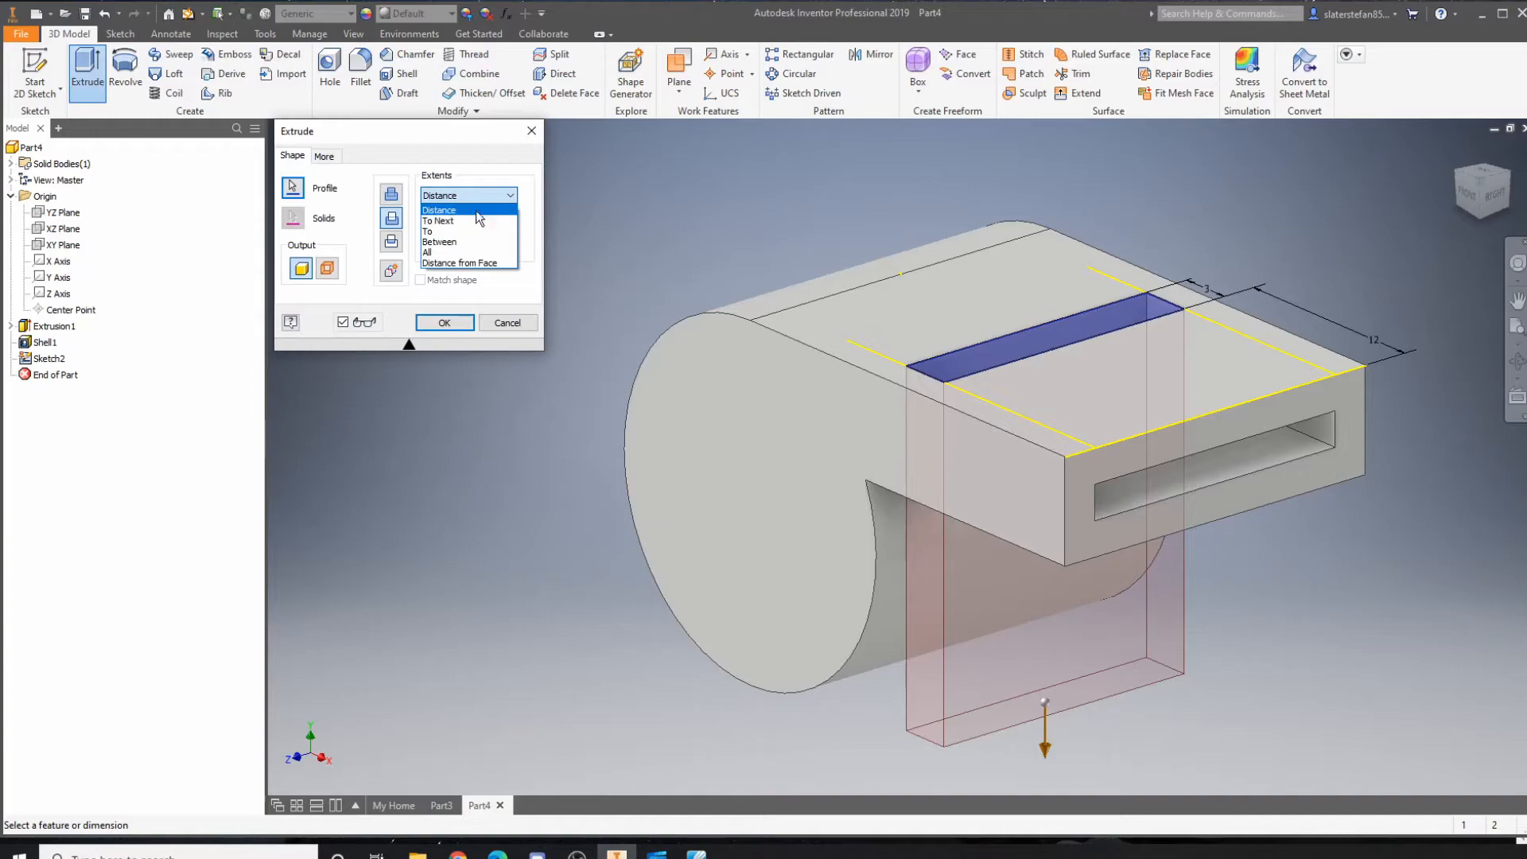
pyautogui.click(474, 209)
pyautogui.click(475, 195)
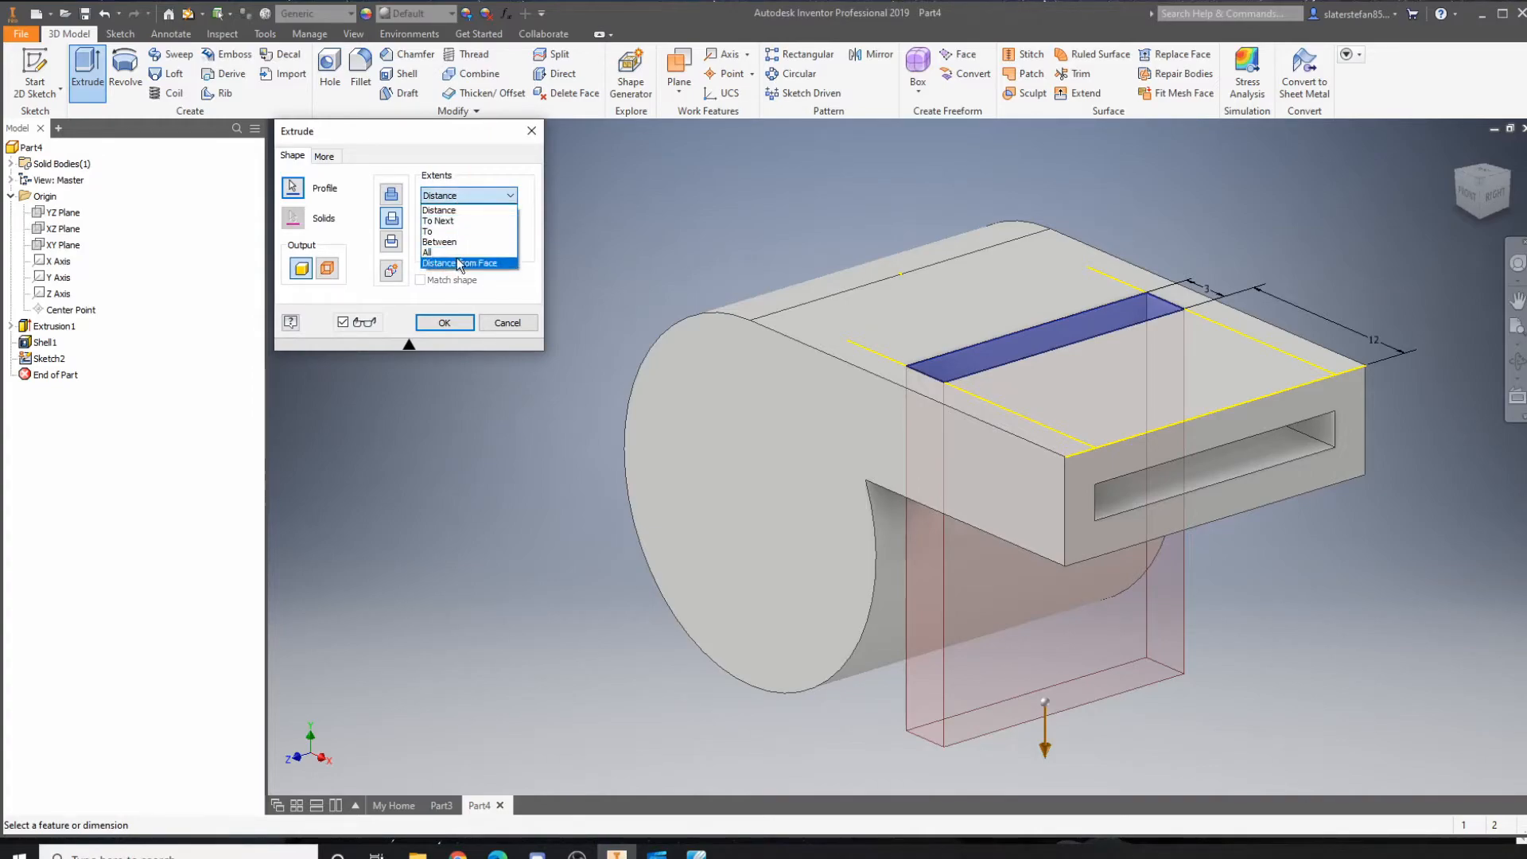
pyautogui.click(457, 222)
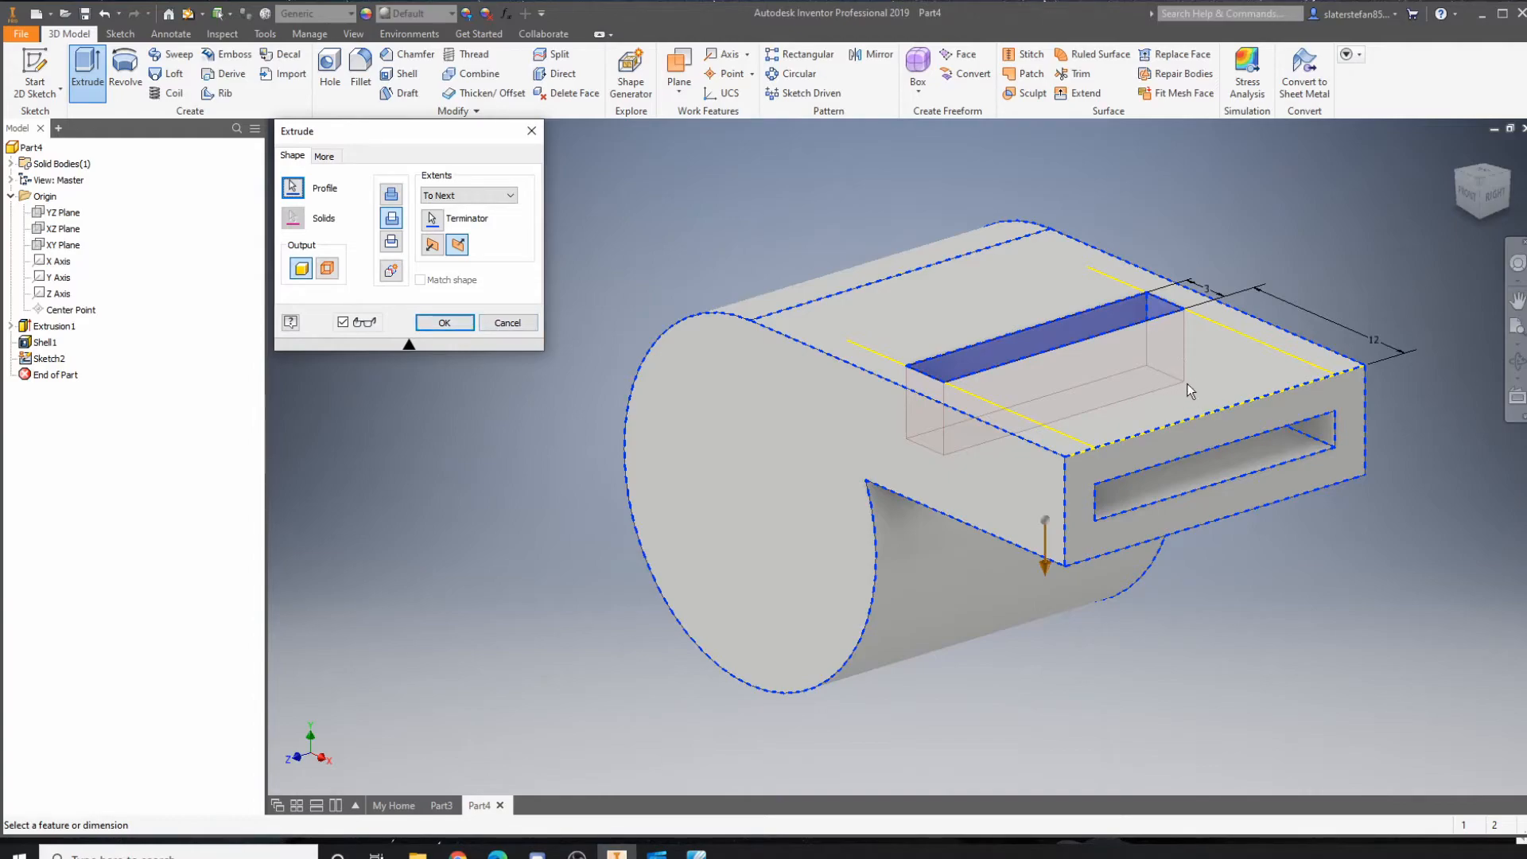
pyautogui.click(444, 322)
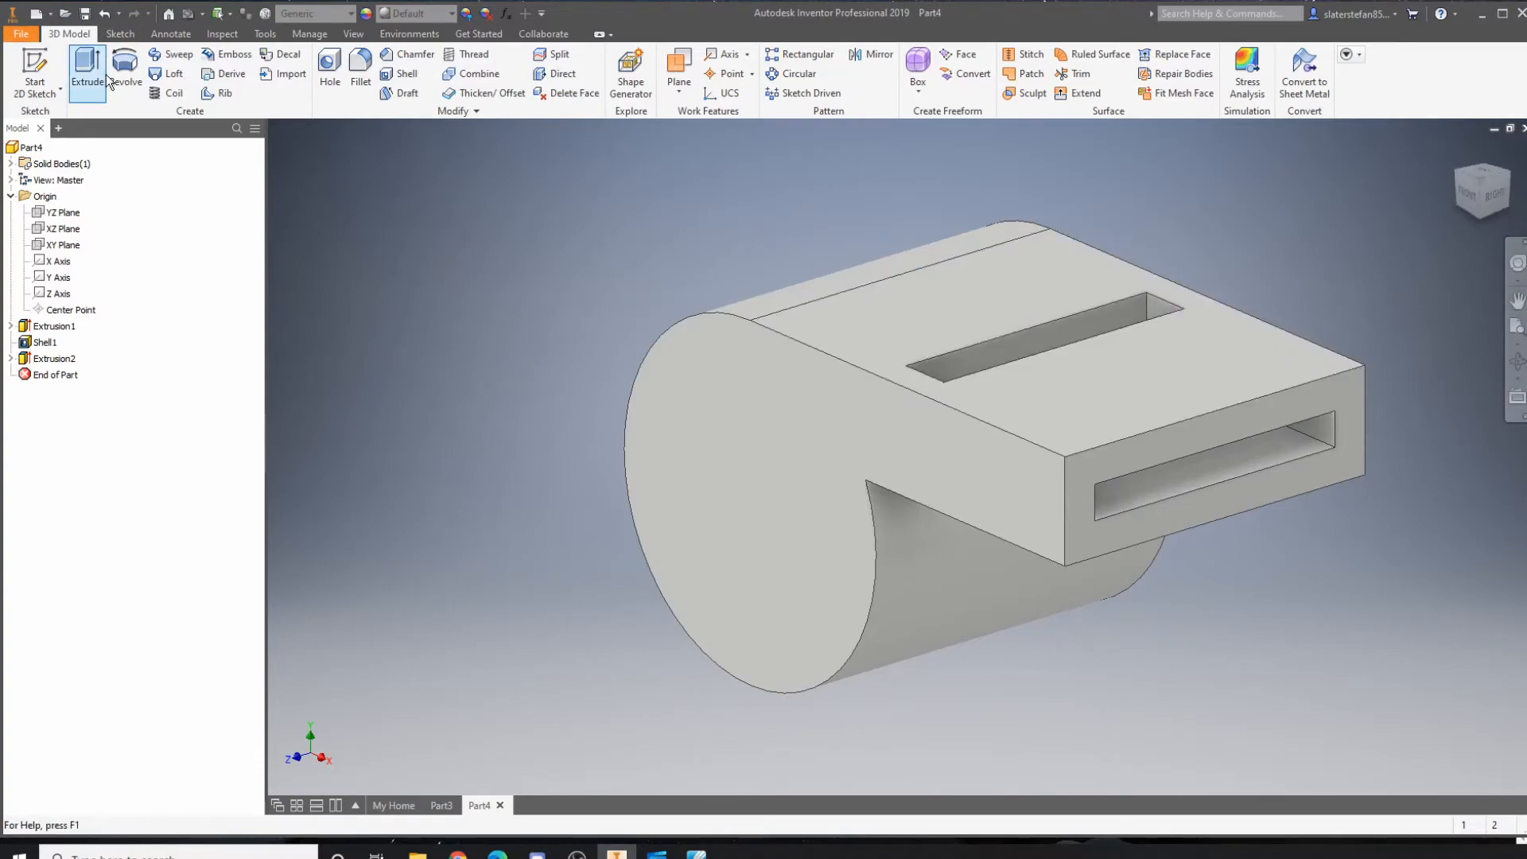
# Start a sketch on the whistle's inner side wall face and switch the visual style to Wireframe
pyautogui.click(35, 67)
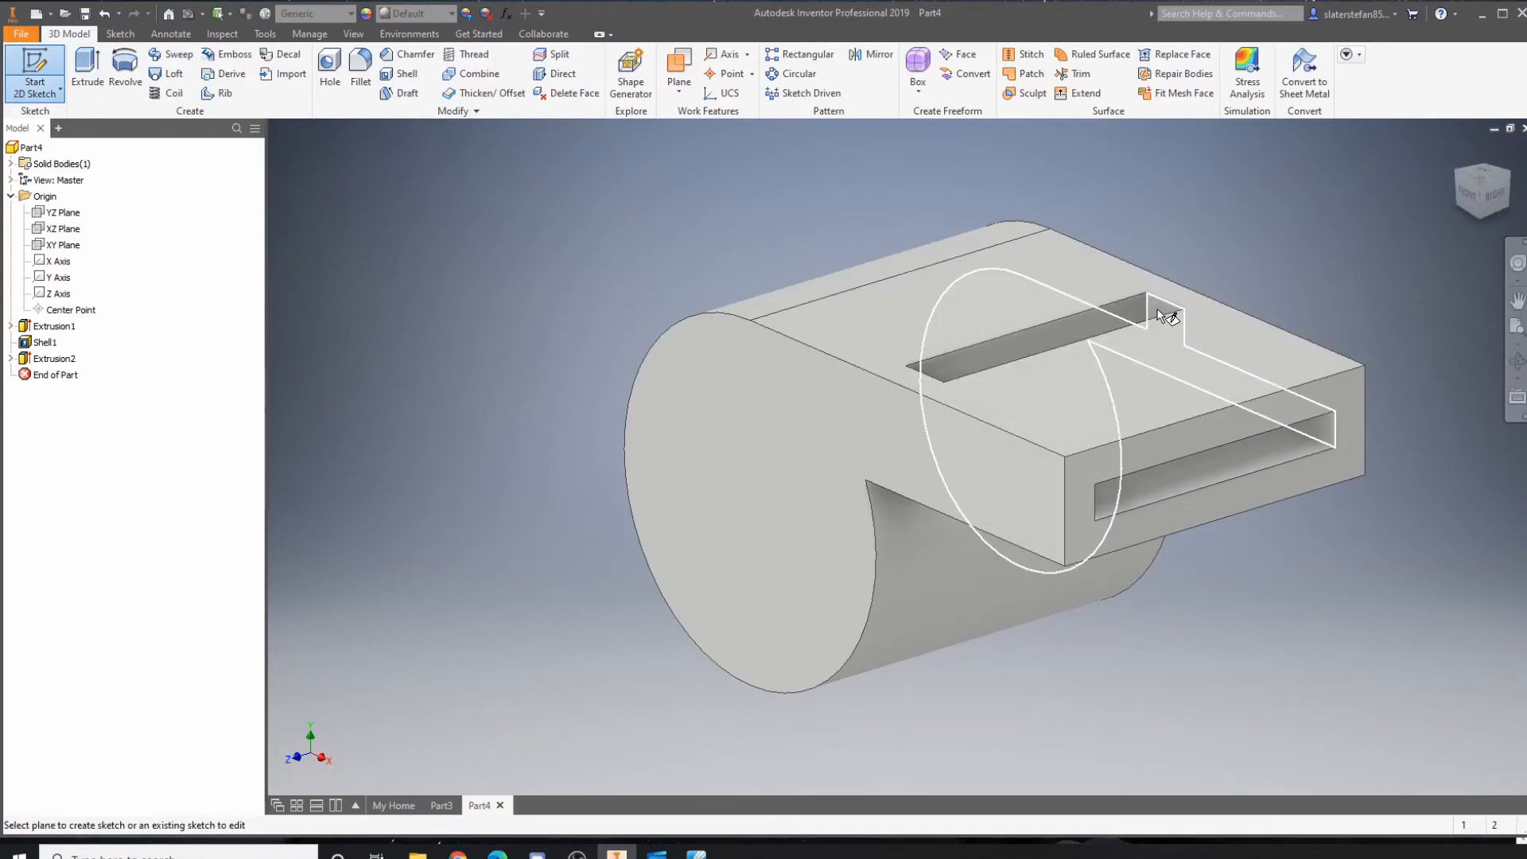
pyautogui.click(1159, 312)
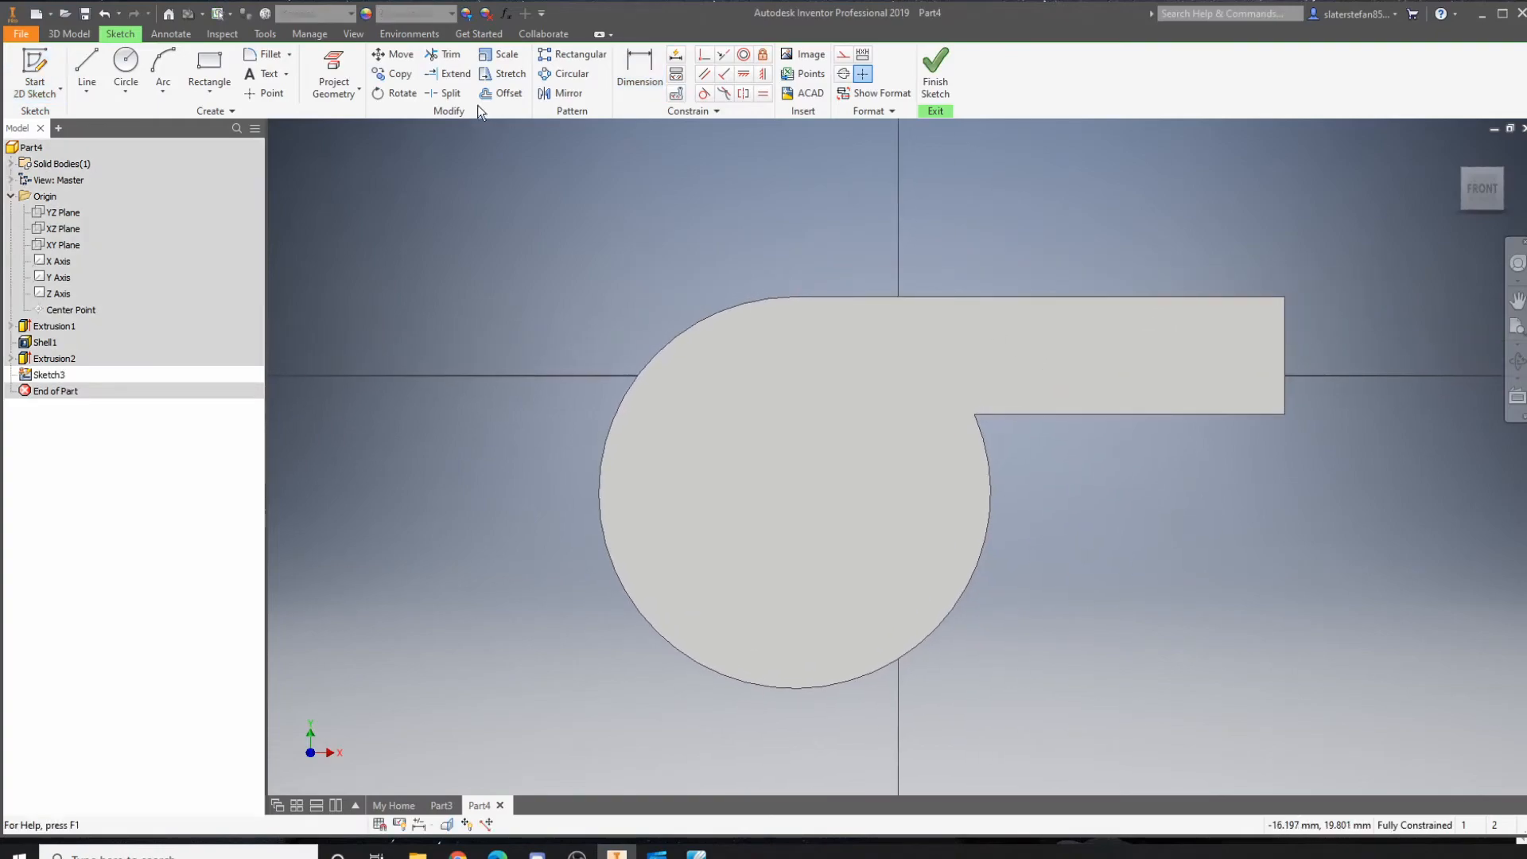
pyautogui.click(181, 97)
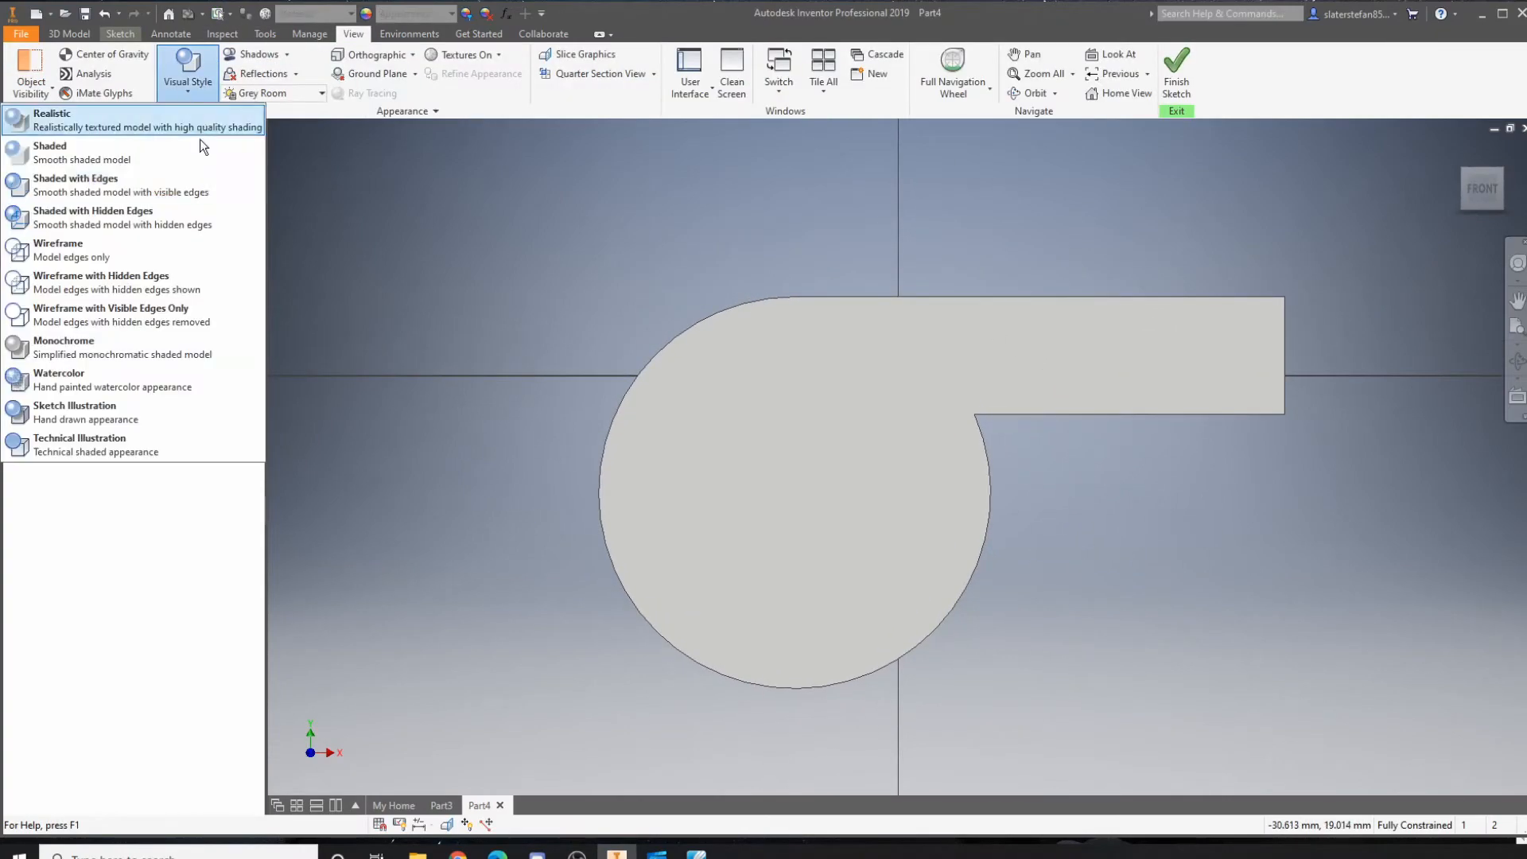
pyautogui.click(164, 324)
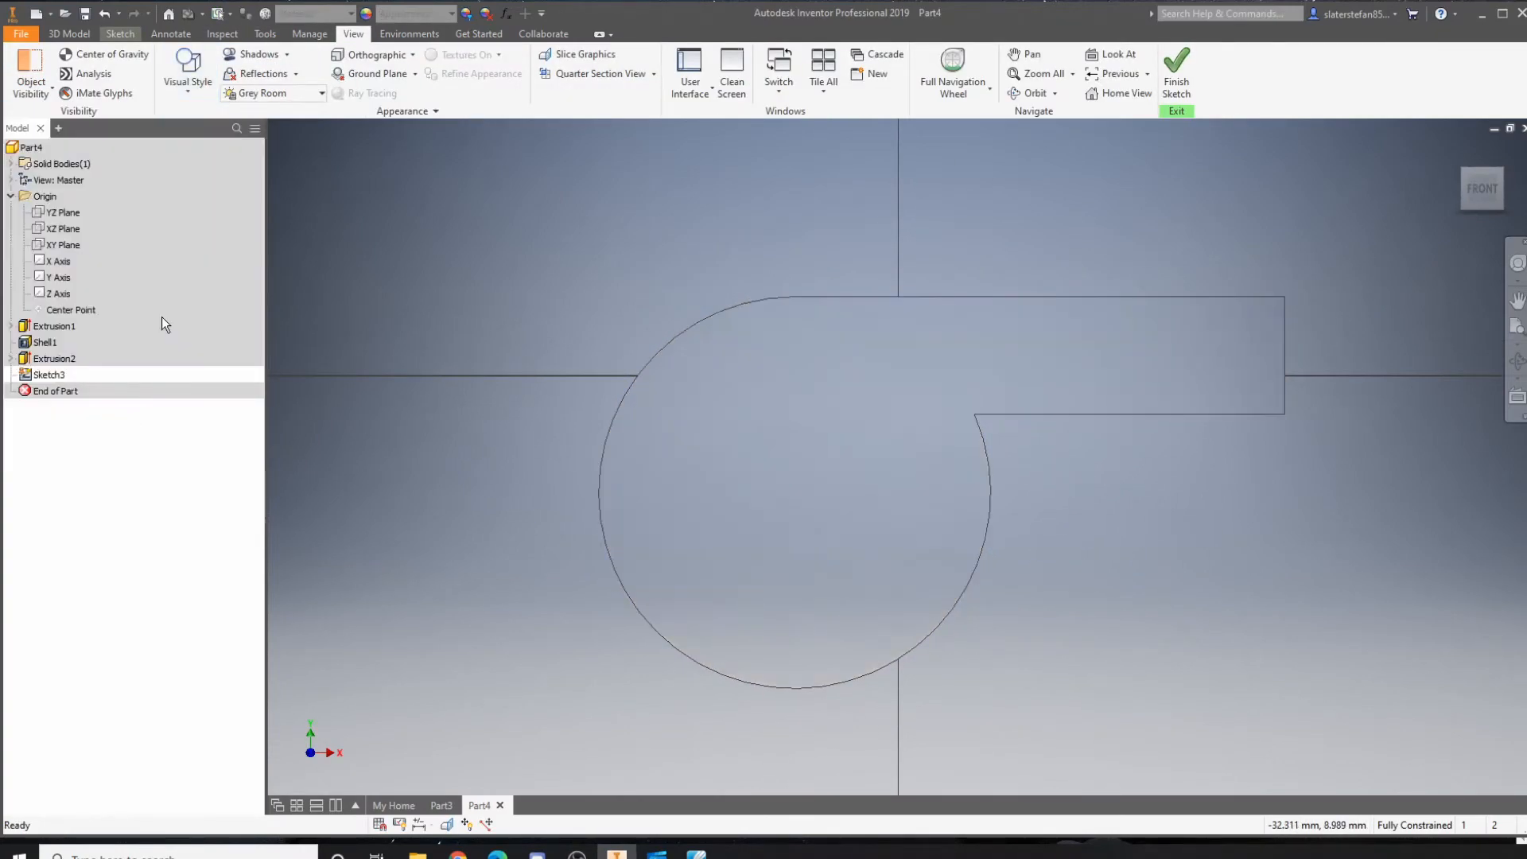
pyautogui.click(184, 84)
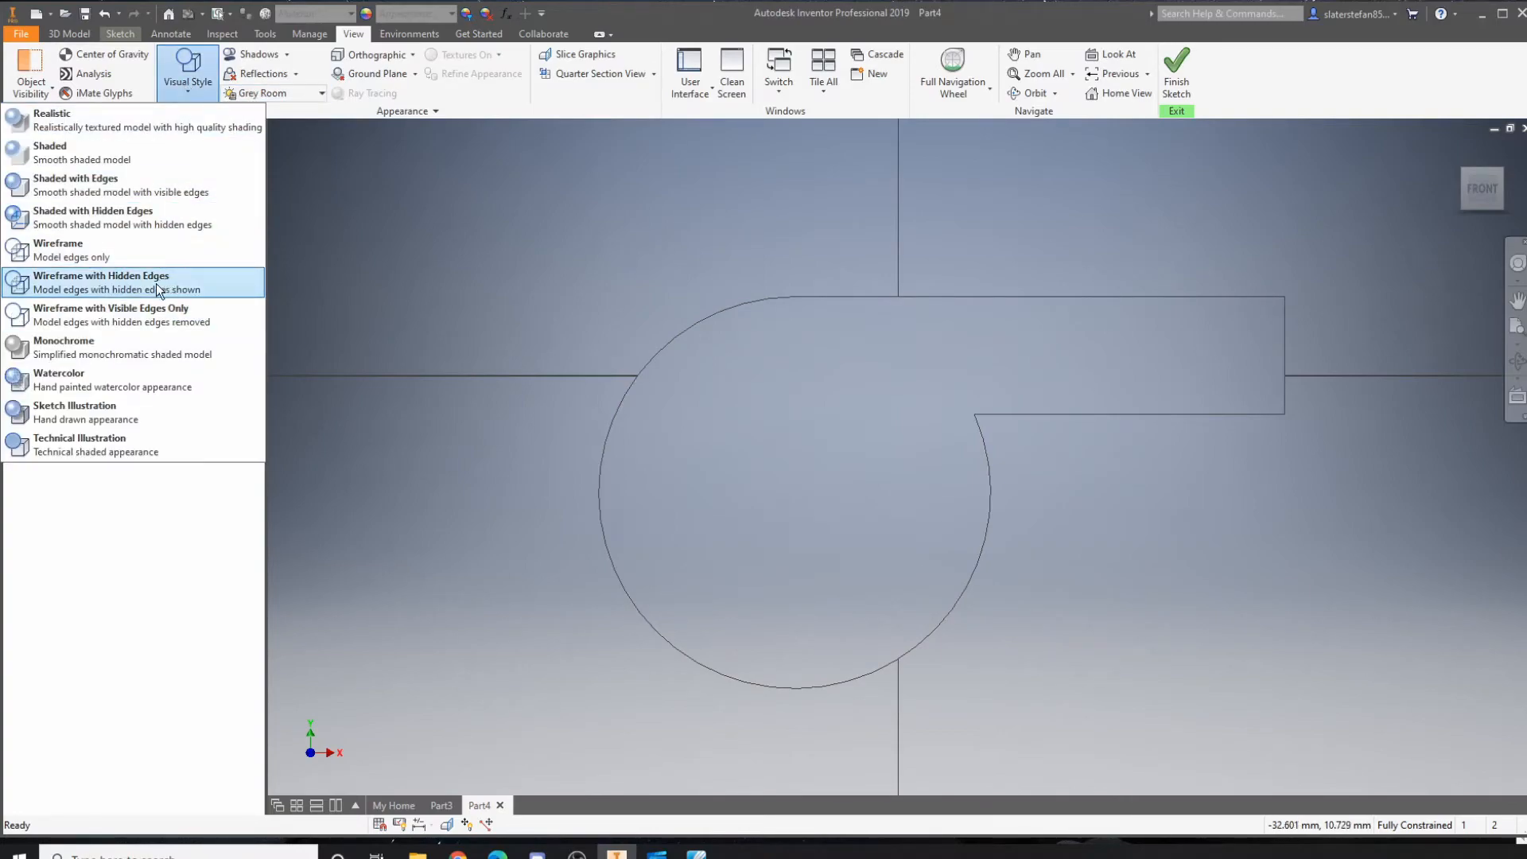
pyautogui.click(135, 262)
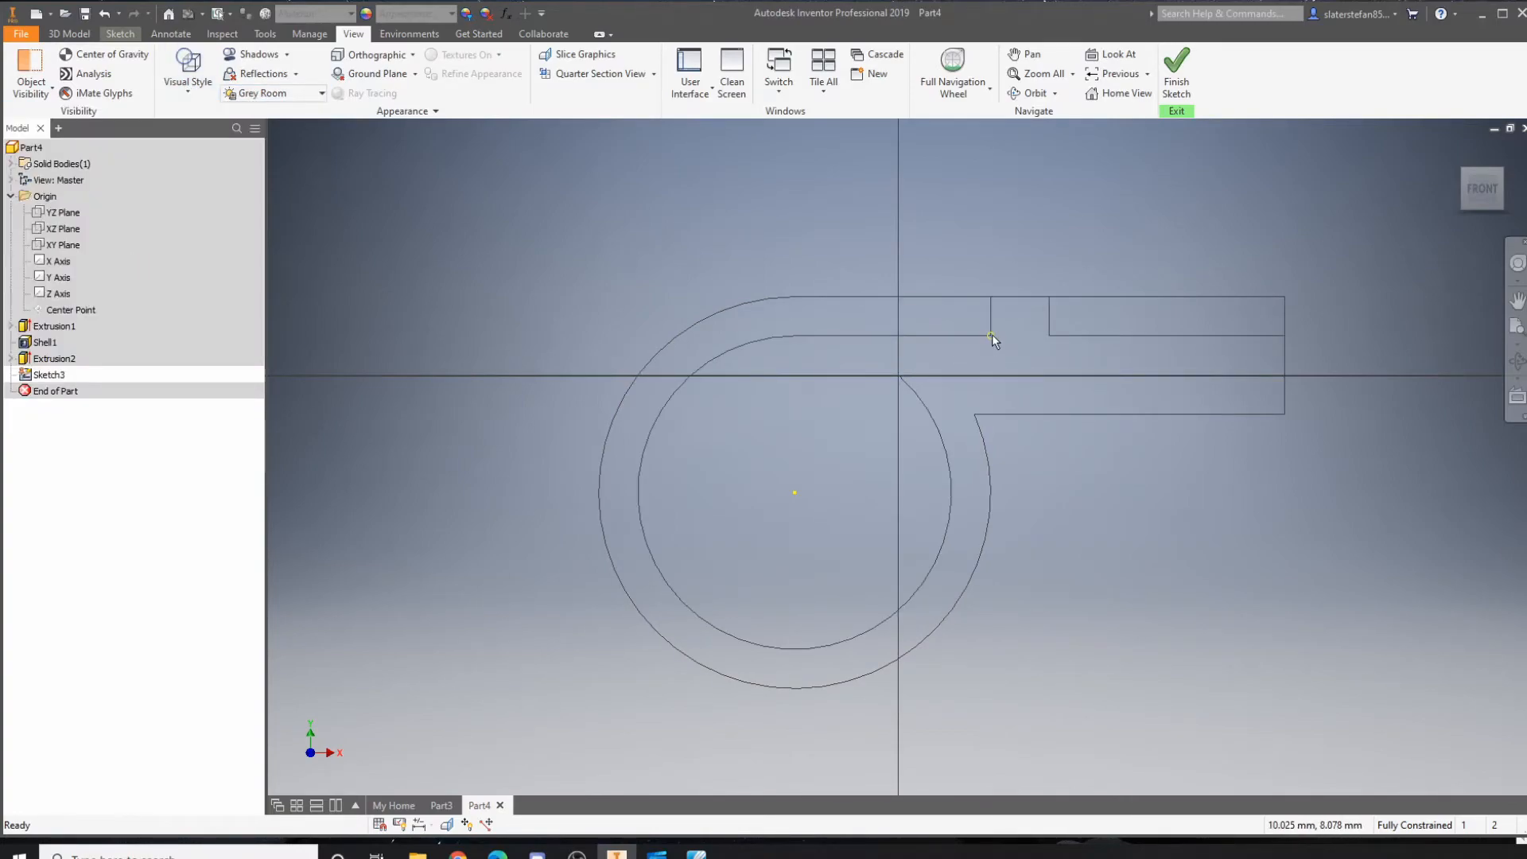
# Project the slot edge nearest the round body and the inner and outer edges of the upper wall into the sketch
pyautogui.click(71, 33)
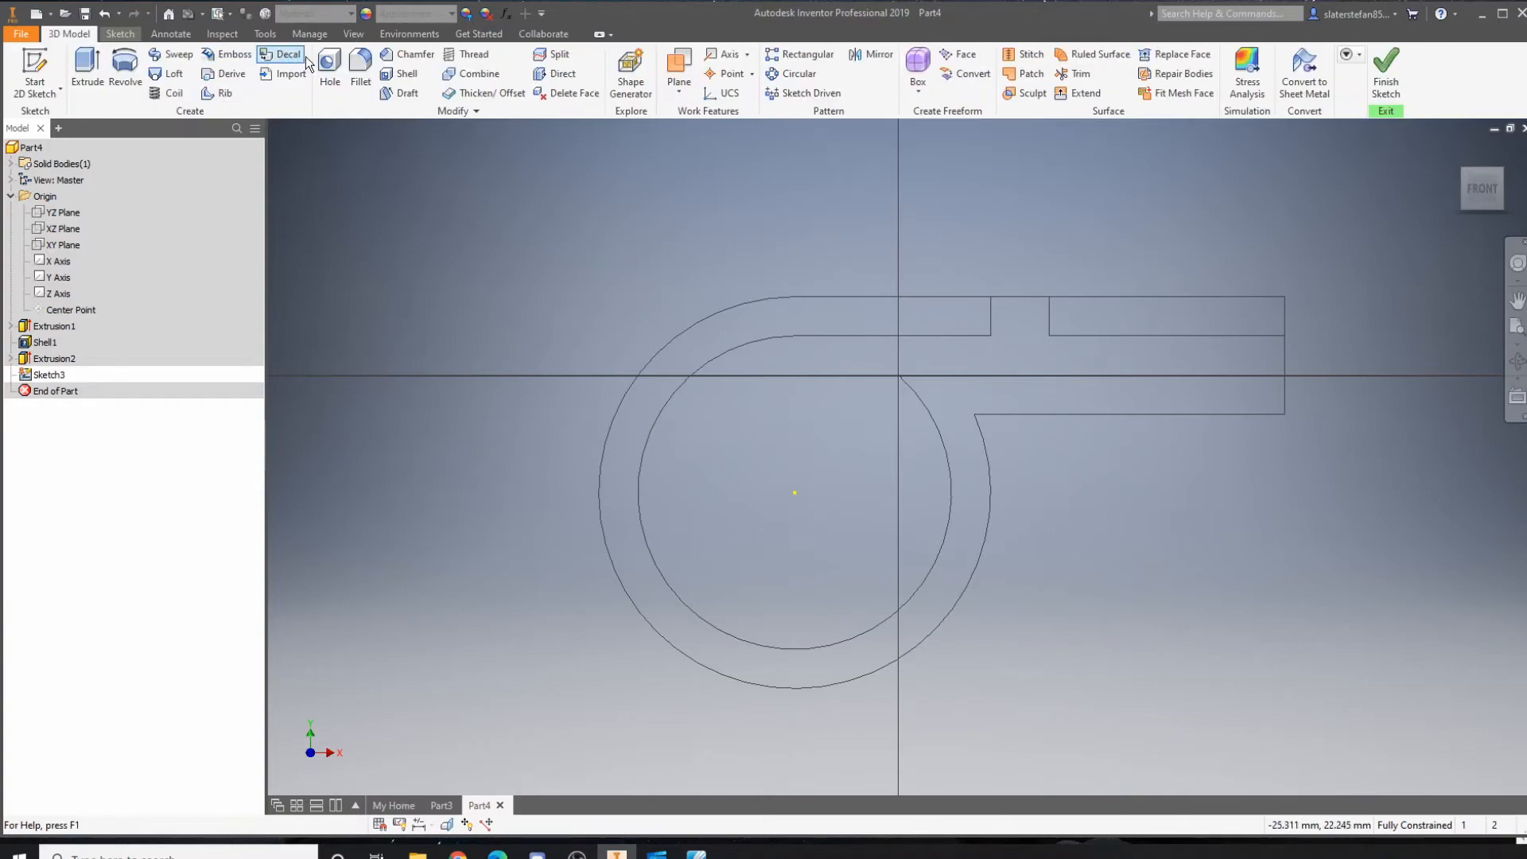
pyautogui.click(120, 33)
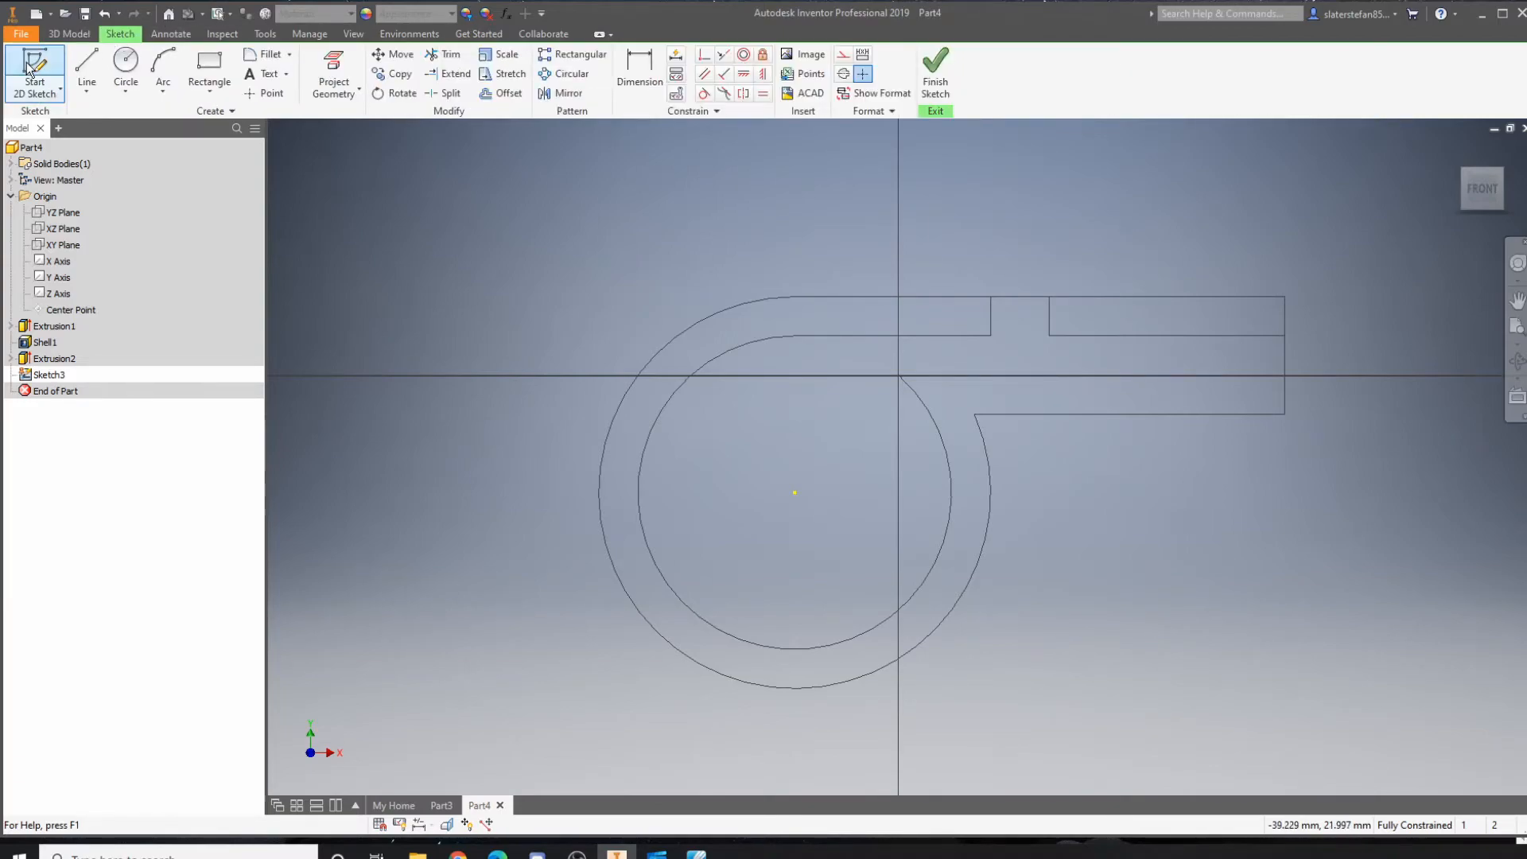
pyautogui.click(333, 71)
pyautogui.scroll(5, 1019, 334)
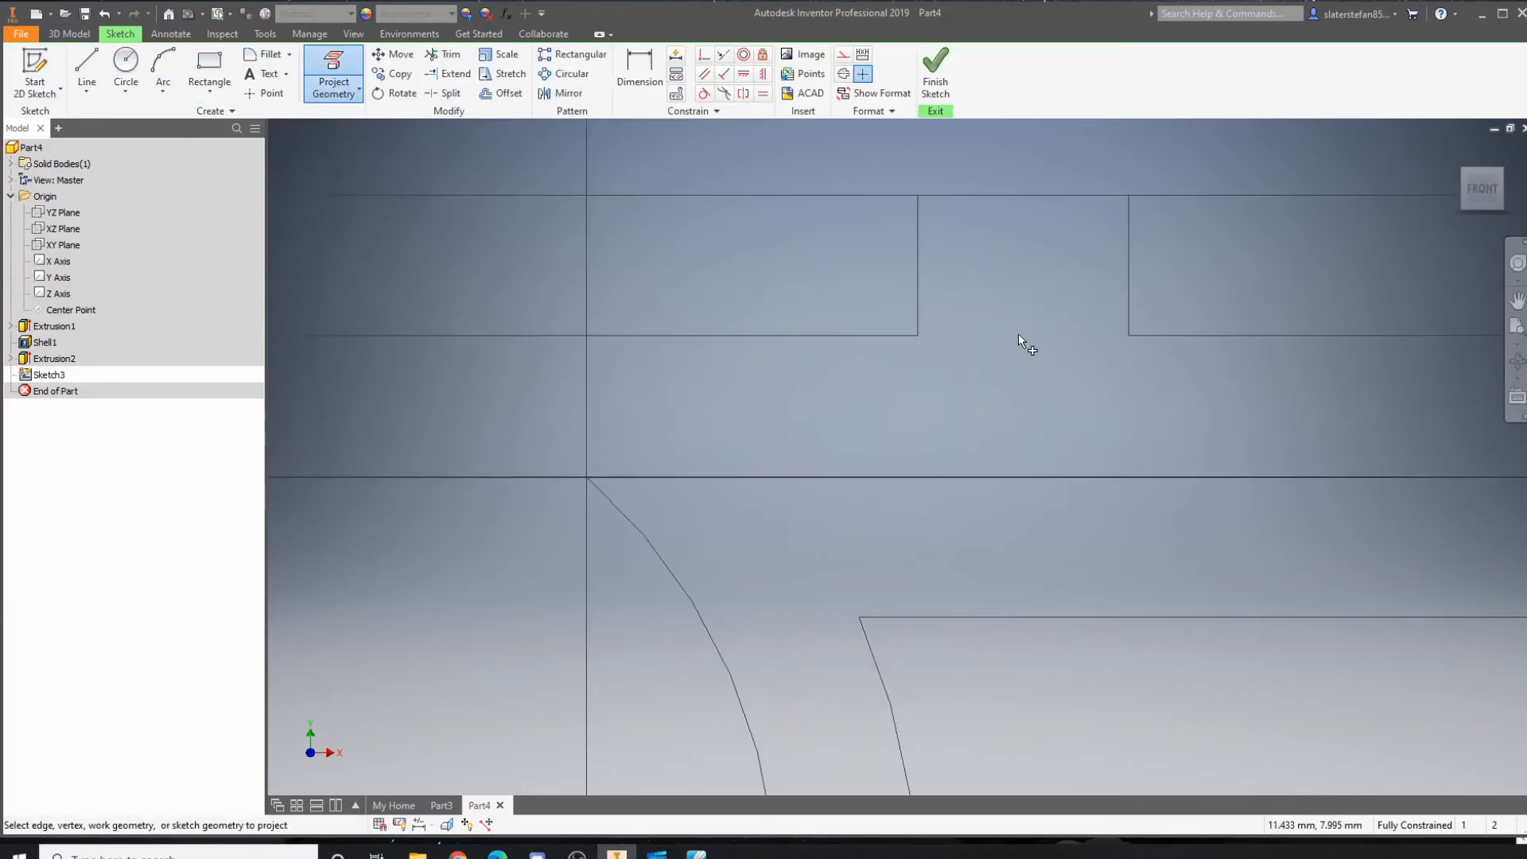
pyautogui.click(917, 294)
pyautogui.click(892, 335)
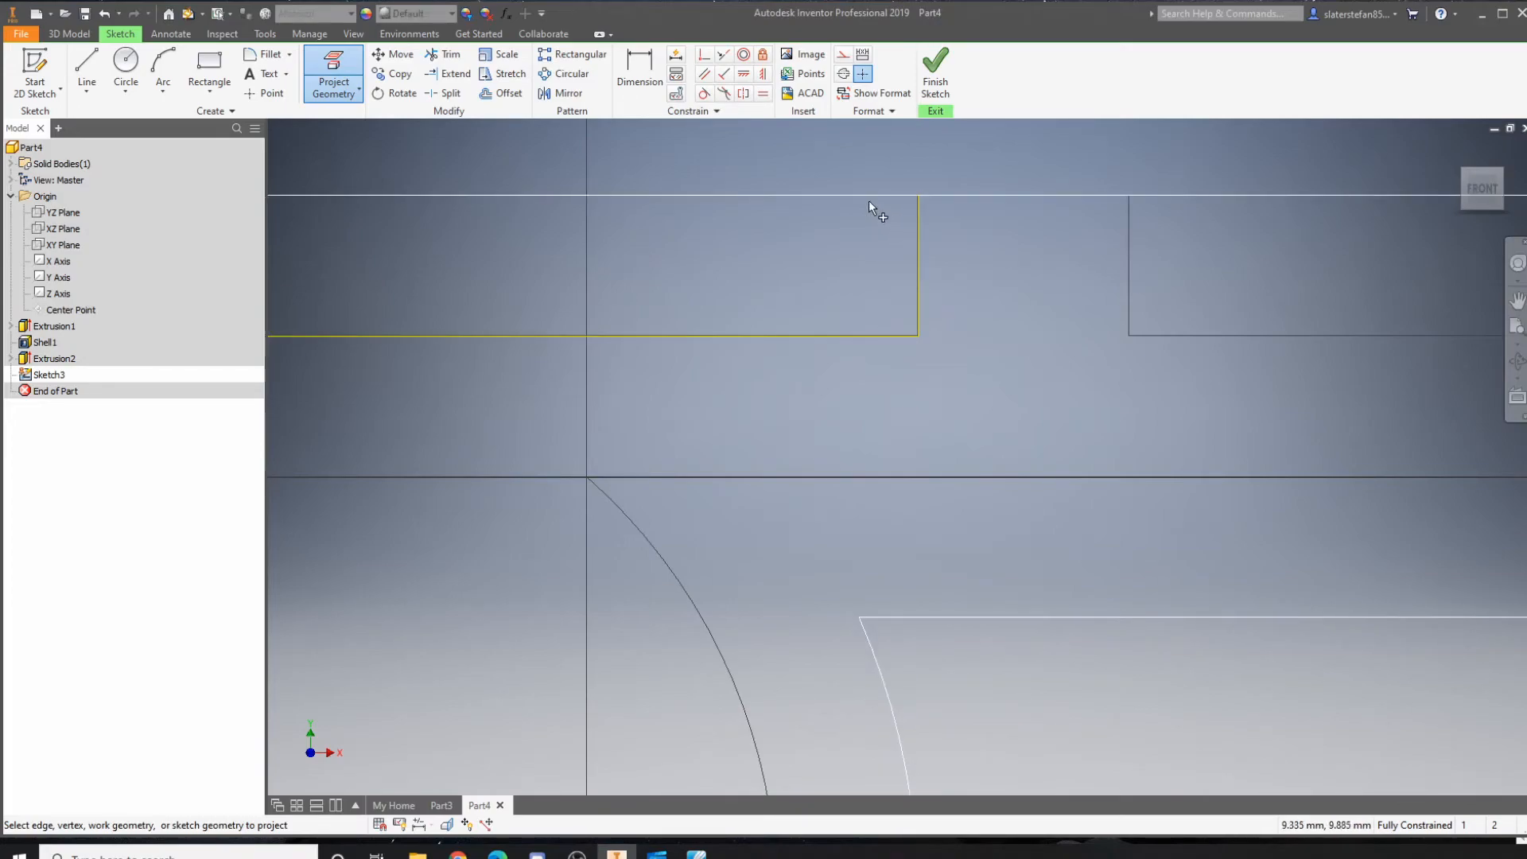
pyautogui.click(857, 195)
pyautogui.scroll(-3, 940, 289)
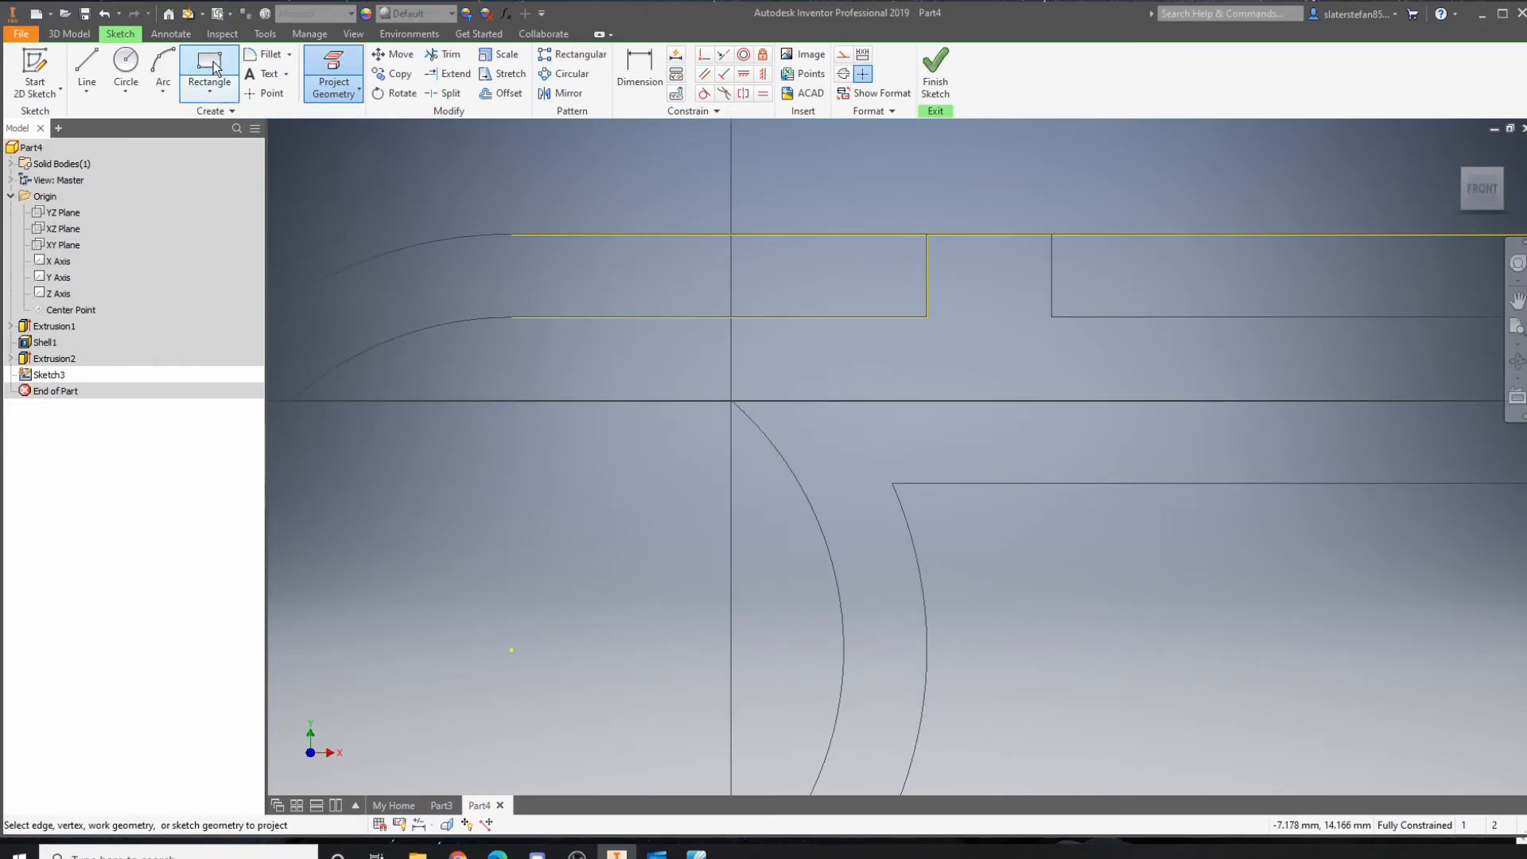
# Draw a rectangle across the upper wall's thickness from the slot edge toward the round body, and dimension its length as 7 mm
pyautogui.click(216, 68)
pyautogui.click(927, 317)
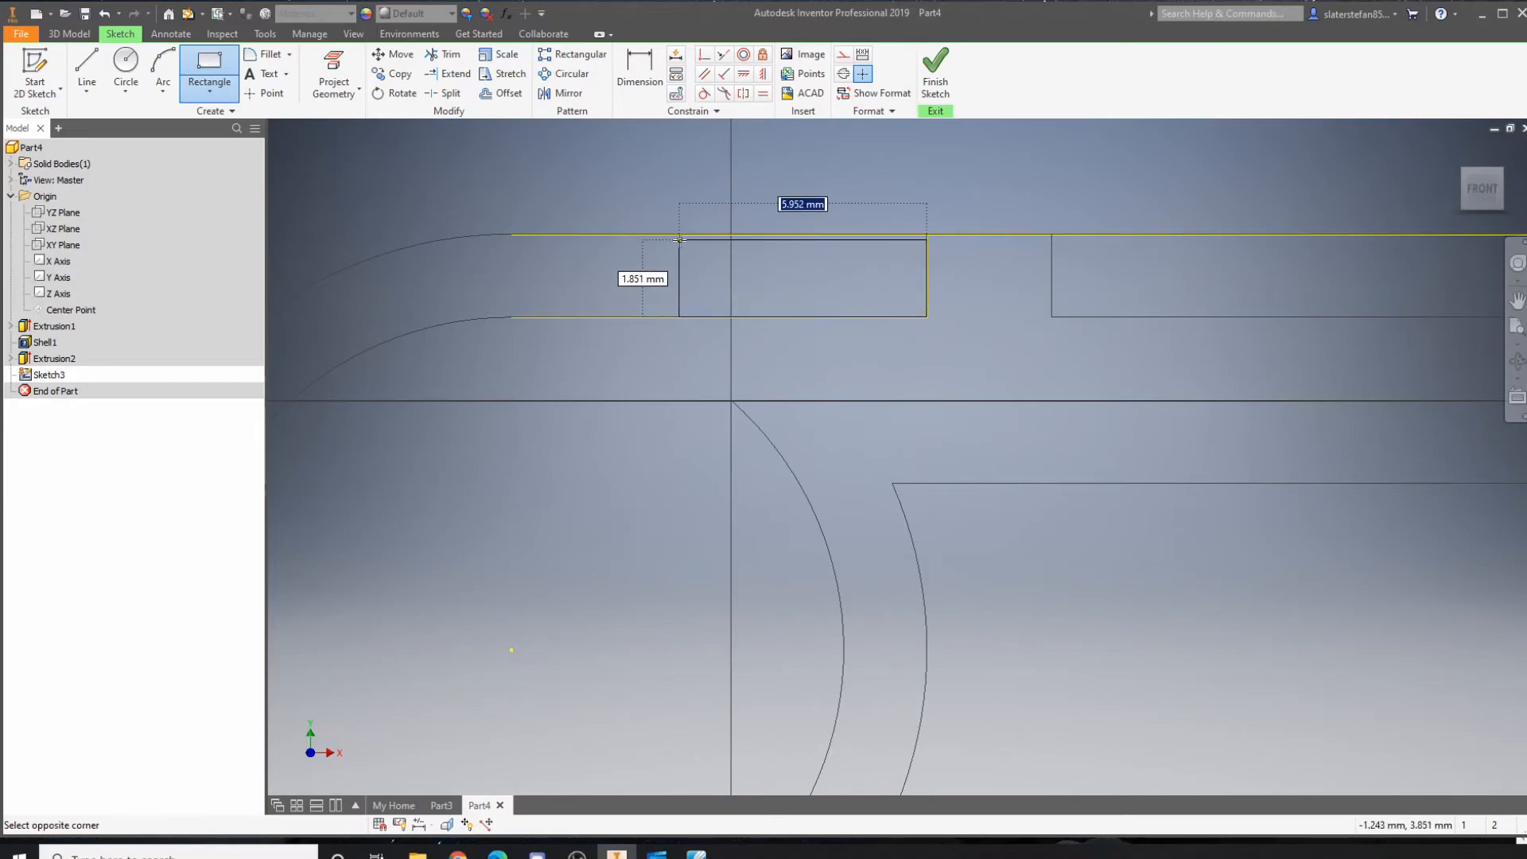
pyautogui.click(682, 235)
pyautogui.press('d')
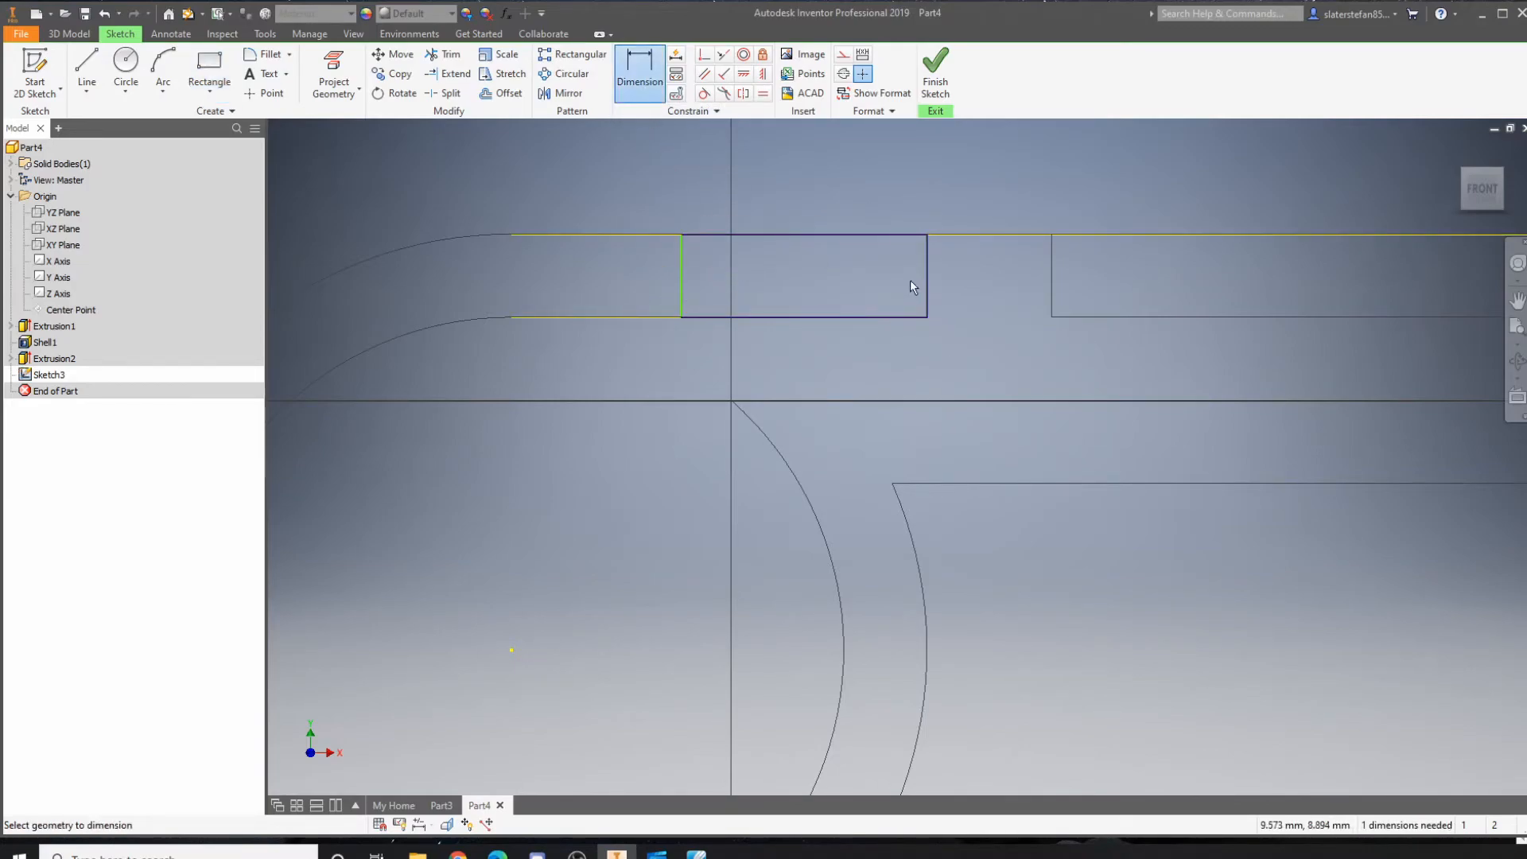
pyautogui.click(928, 280)
pyautogui.click(679, 273)
pyautogui.click(824, 195)
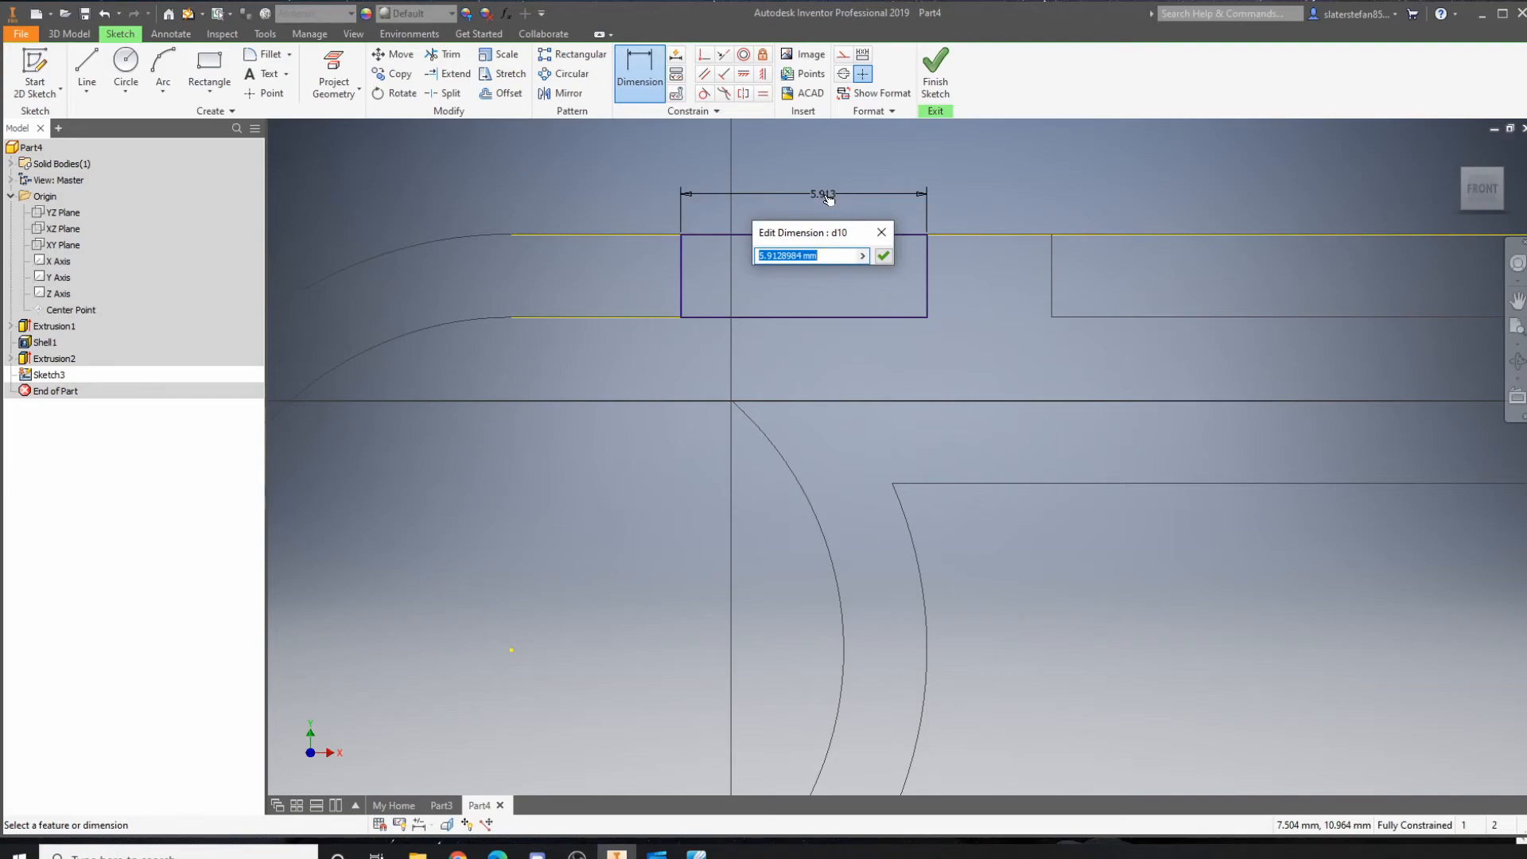
pyautogui.write('7')
pyautogui.press('Return')
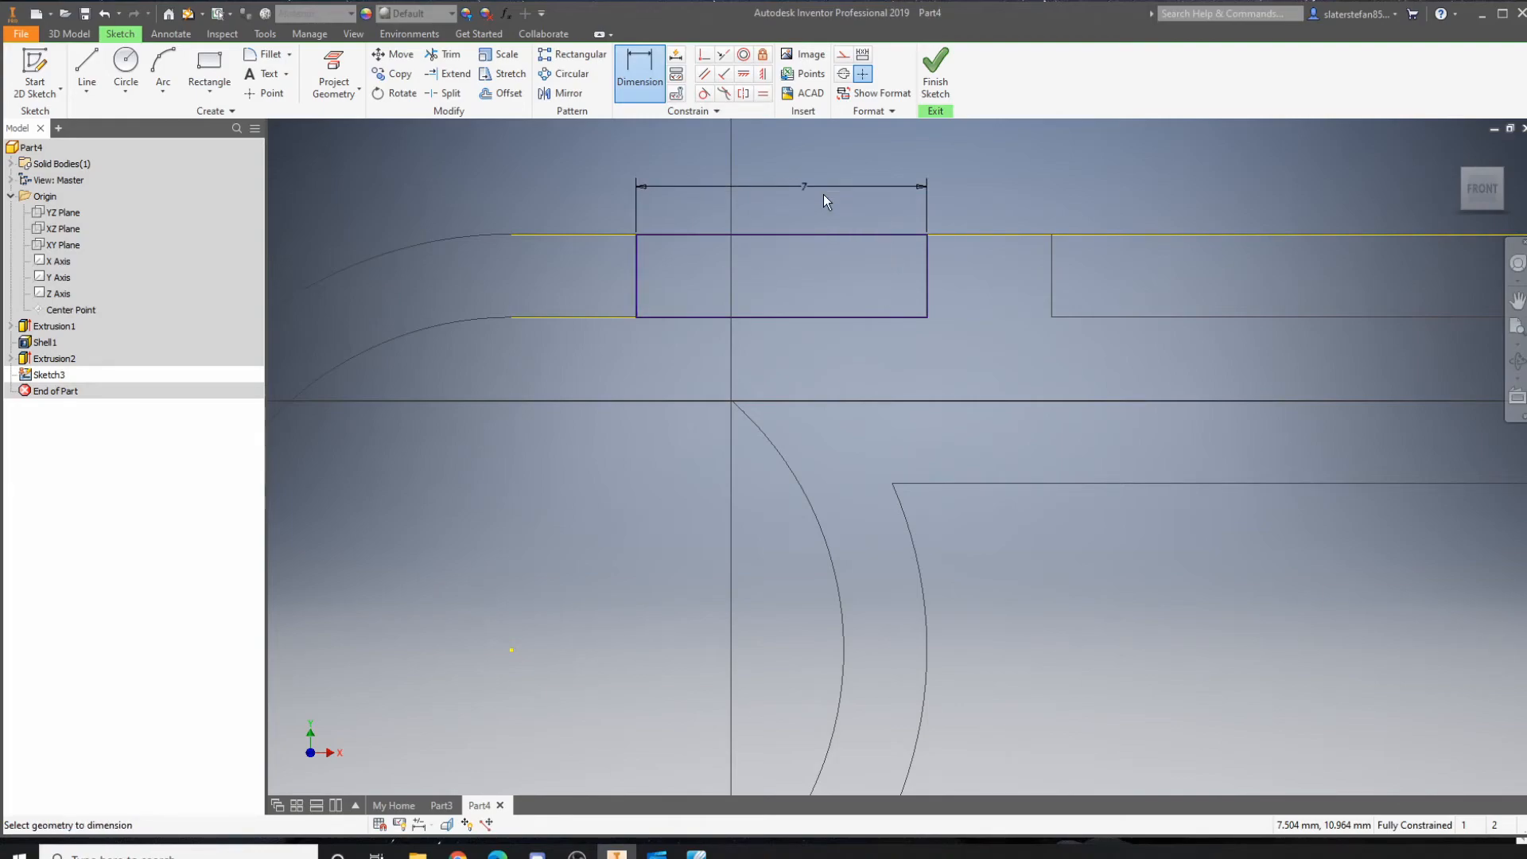
# Draw a diagonal from the rectangle's lower slot-side corner to its opposite upper corner, trim it to the upper triangle, and finish the sketch
pyautogui.click(87, 70)
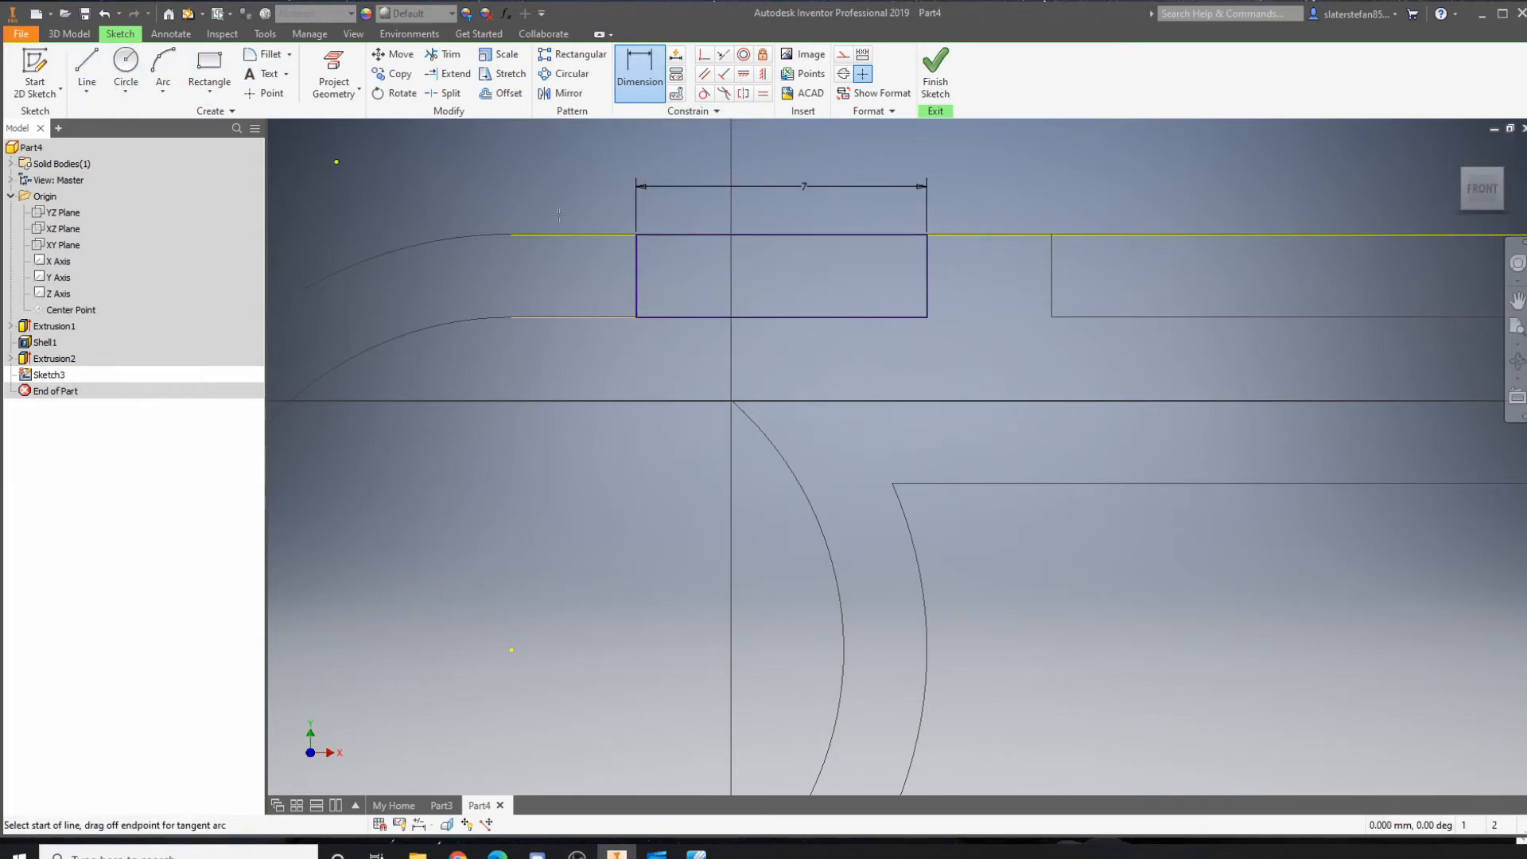
pyautogui.click(928, 316)
pyautogui.click(636, 235)
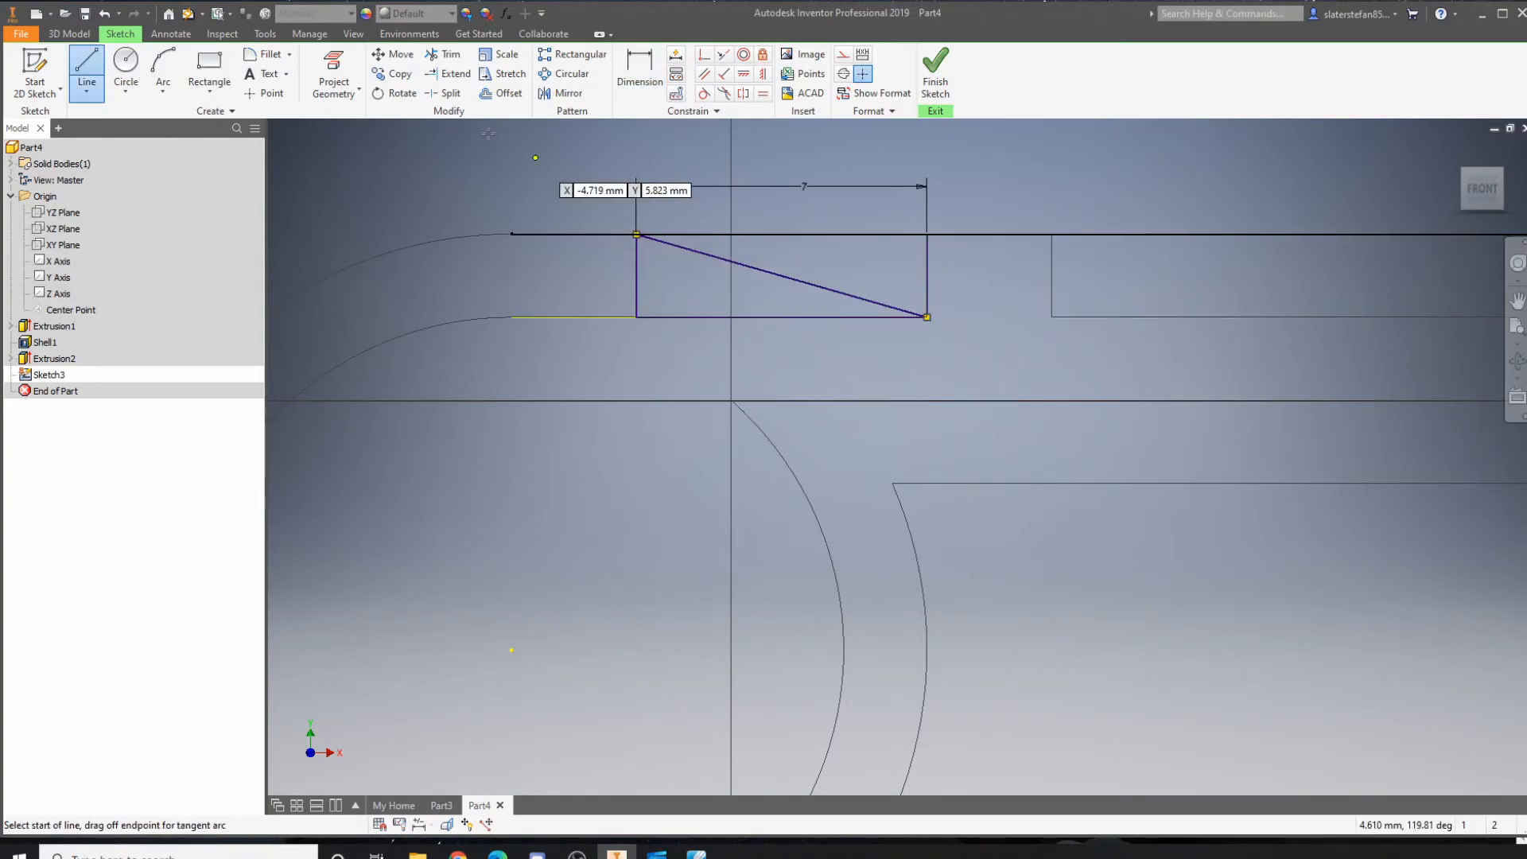
pyautogui.click(443, 54)
pyautogui.click(637, 280)
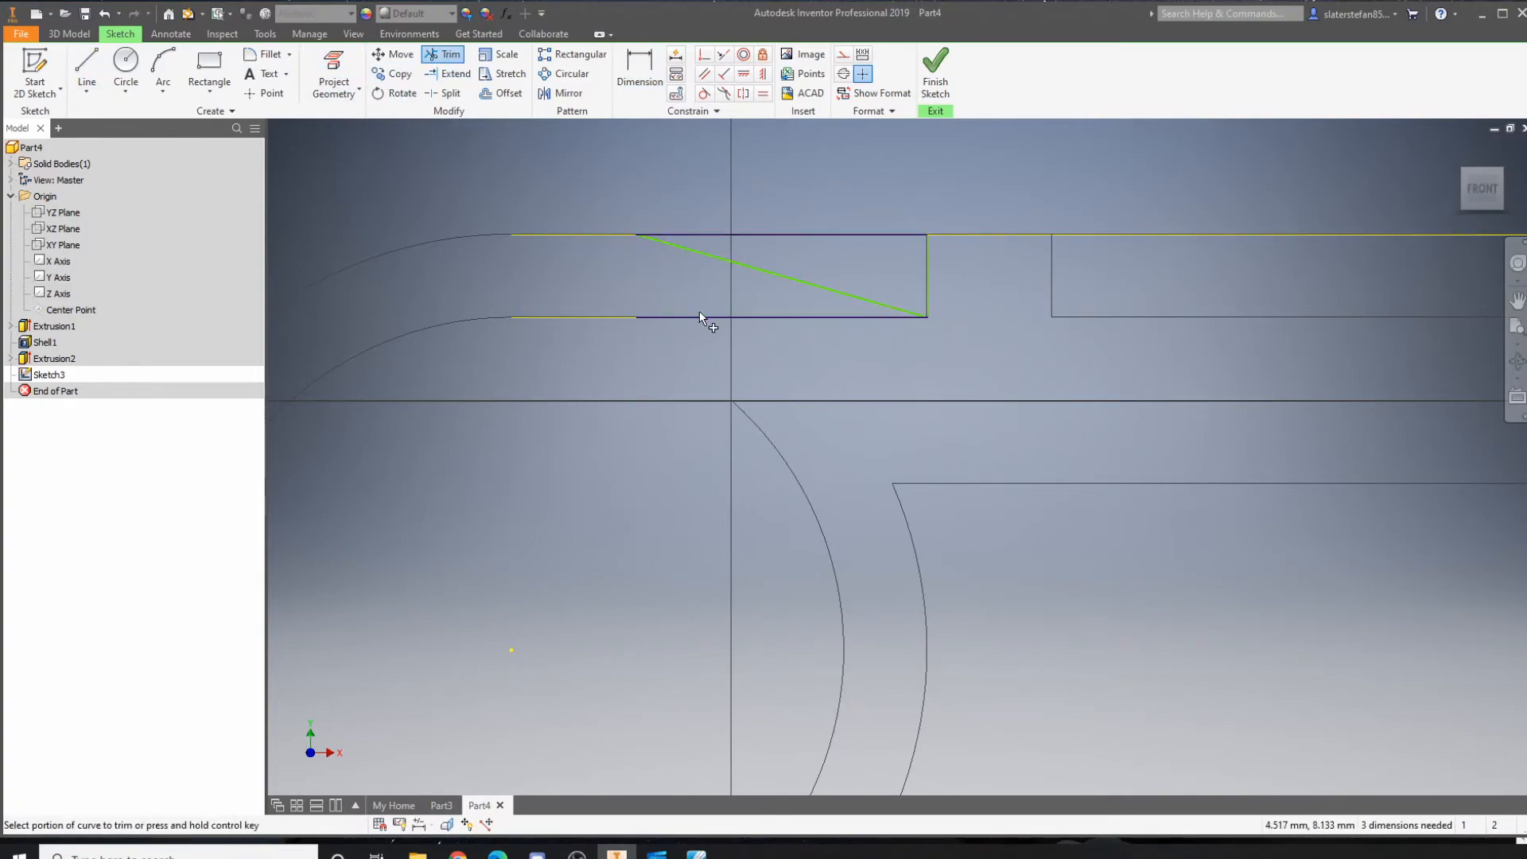
pyautogui.click(934, 70)
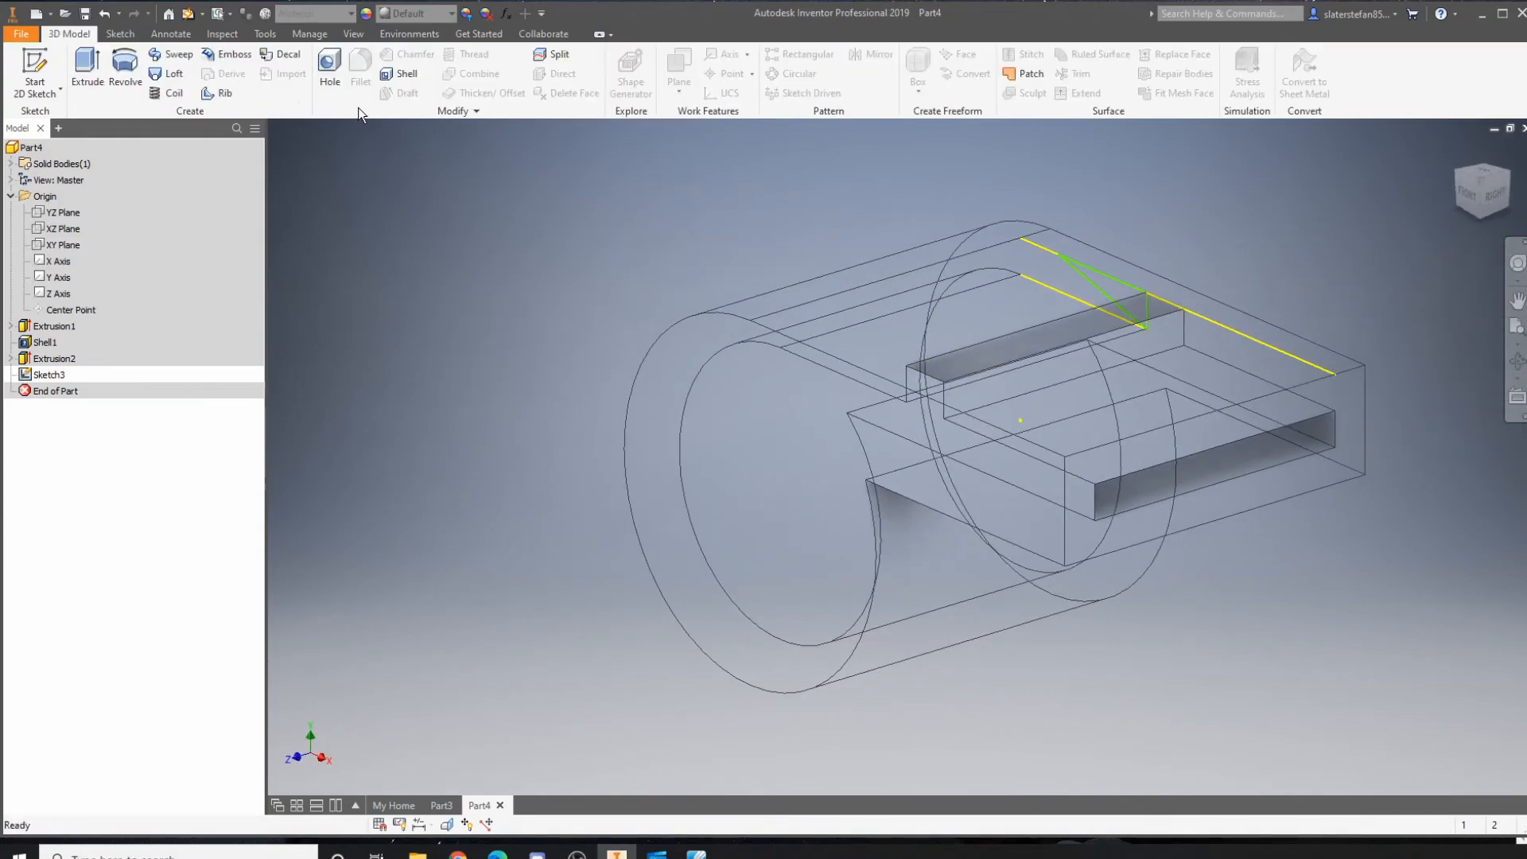
# Cut the triangular profile across the whistle with an Extrude cut set to To, ending at the opposite inner side wall
pyautogui.click(87, 67)
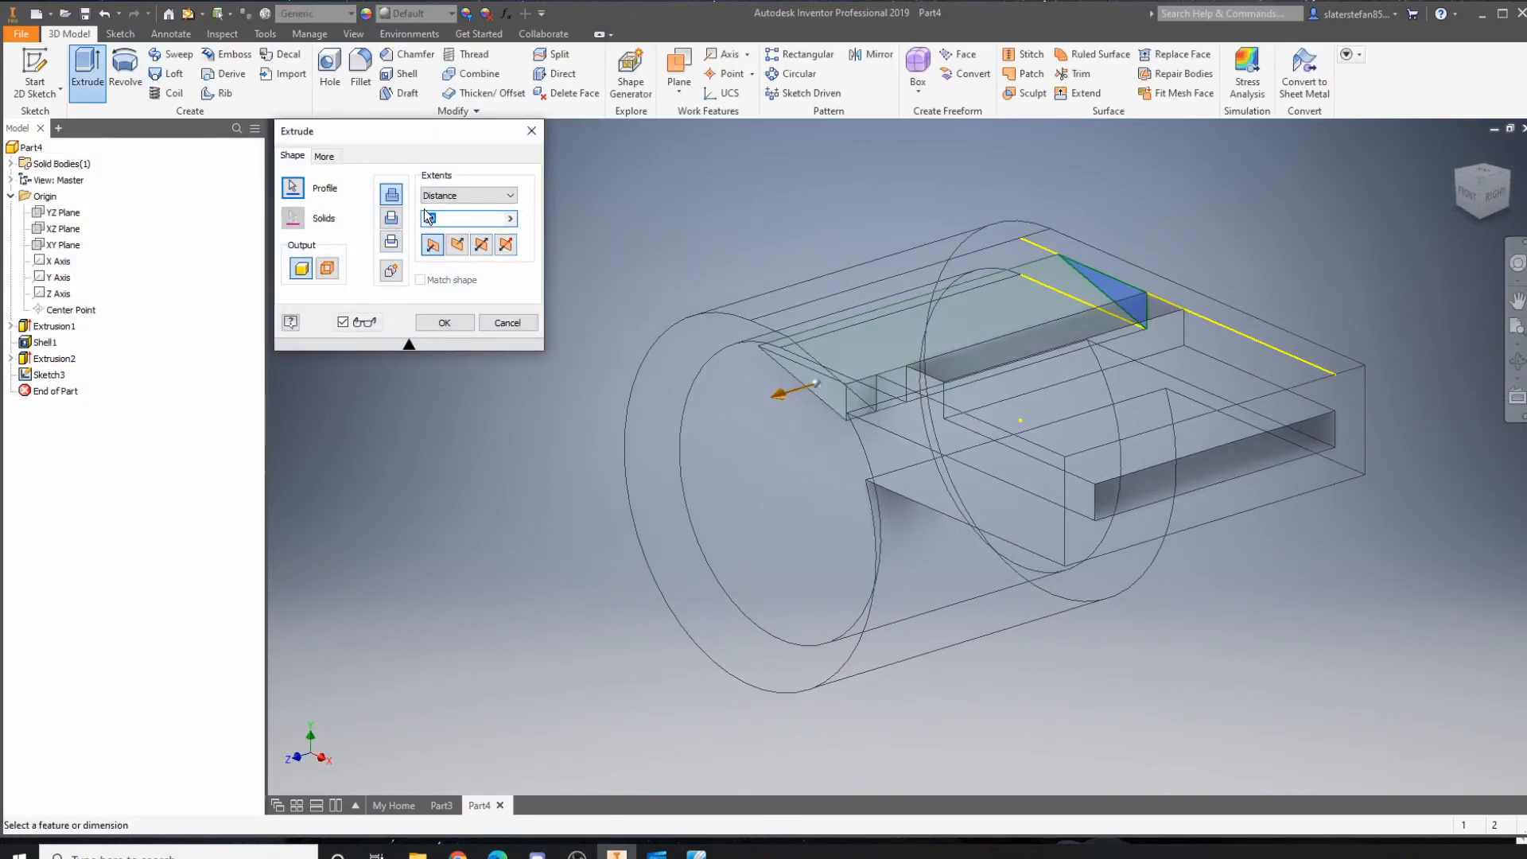
pyautogui.click(398, 218)
pyautogui.click(469, 195)
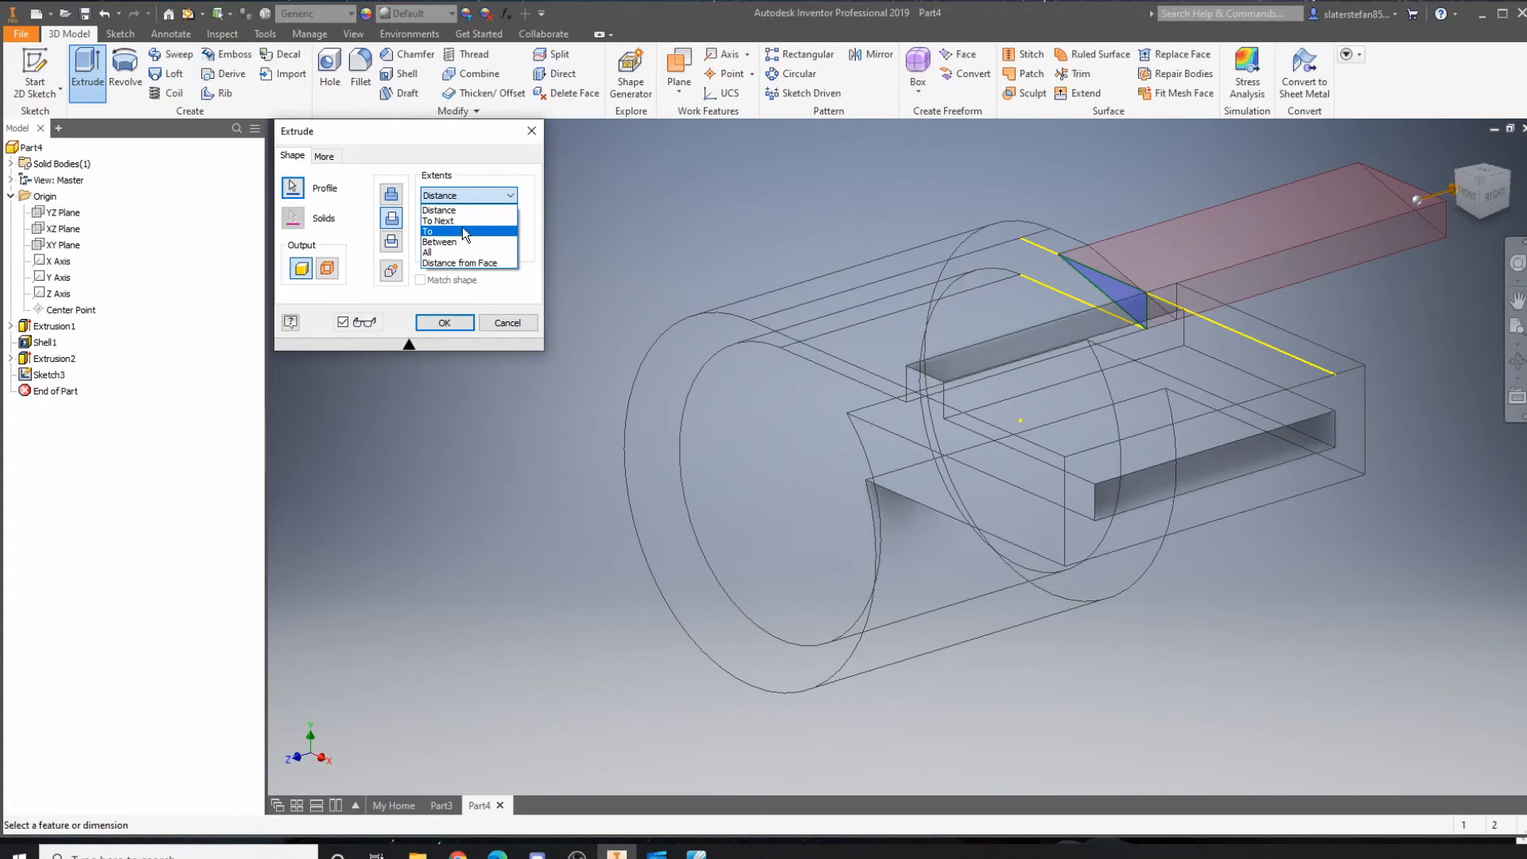
pyautogui.click(462, 226)
pyautogui.click(452, 203)
pyautogui.click(444, 237)
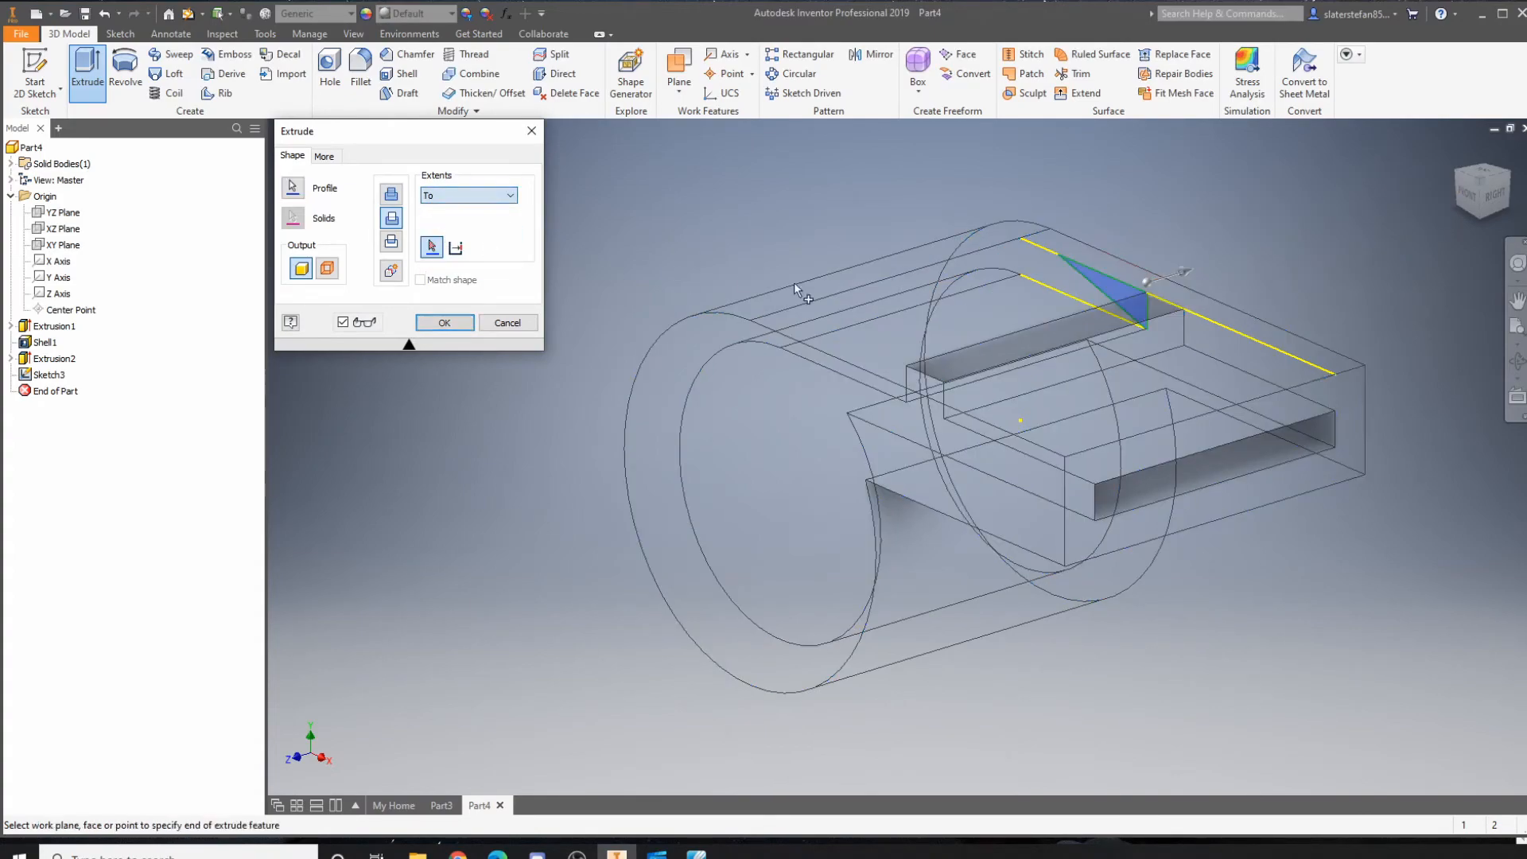
pyautogui.click(921, 385)
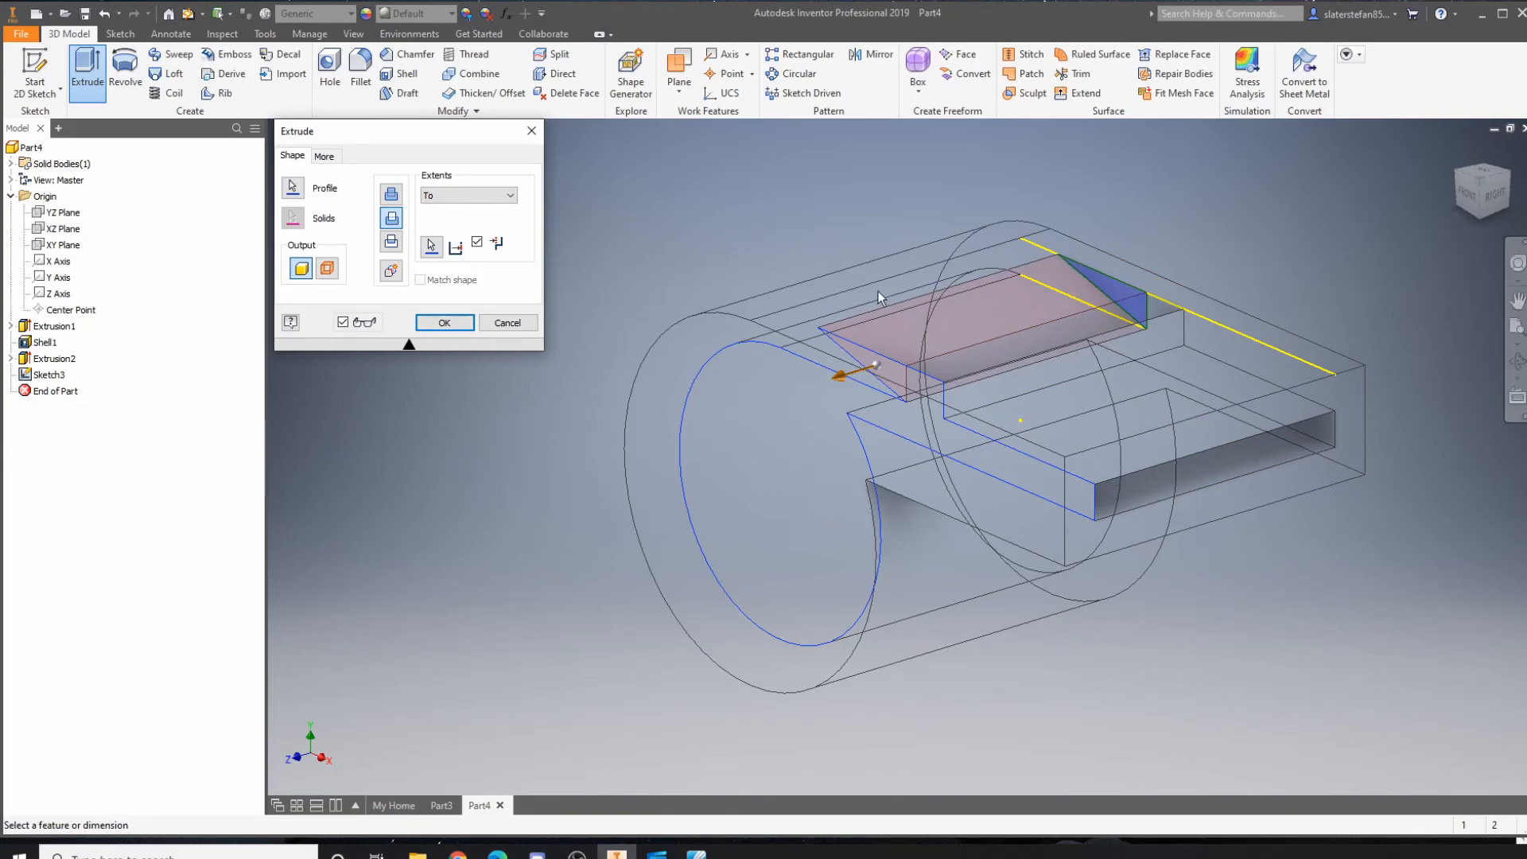
pyautogui.click(444, 322)
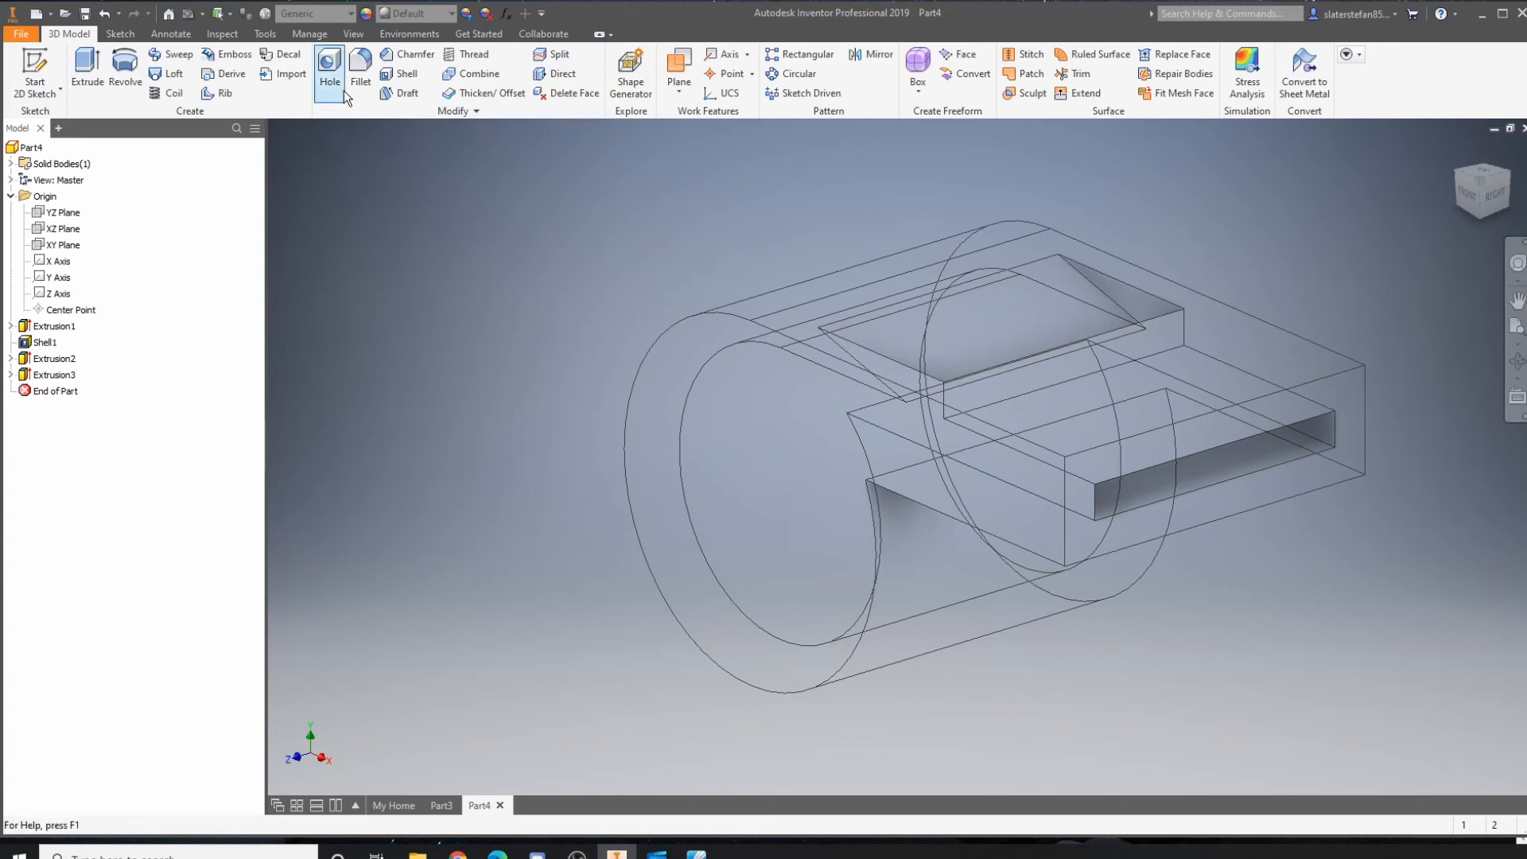
# Set the model's visual style to Shaded with Edges
pyautogui.click(353, 33)
pyautogui.click(188, 79)
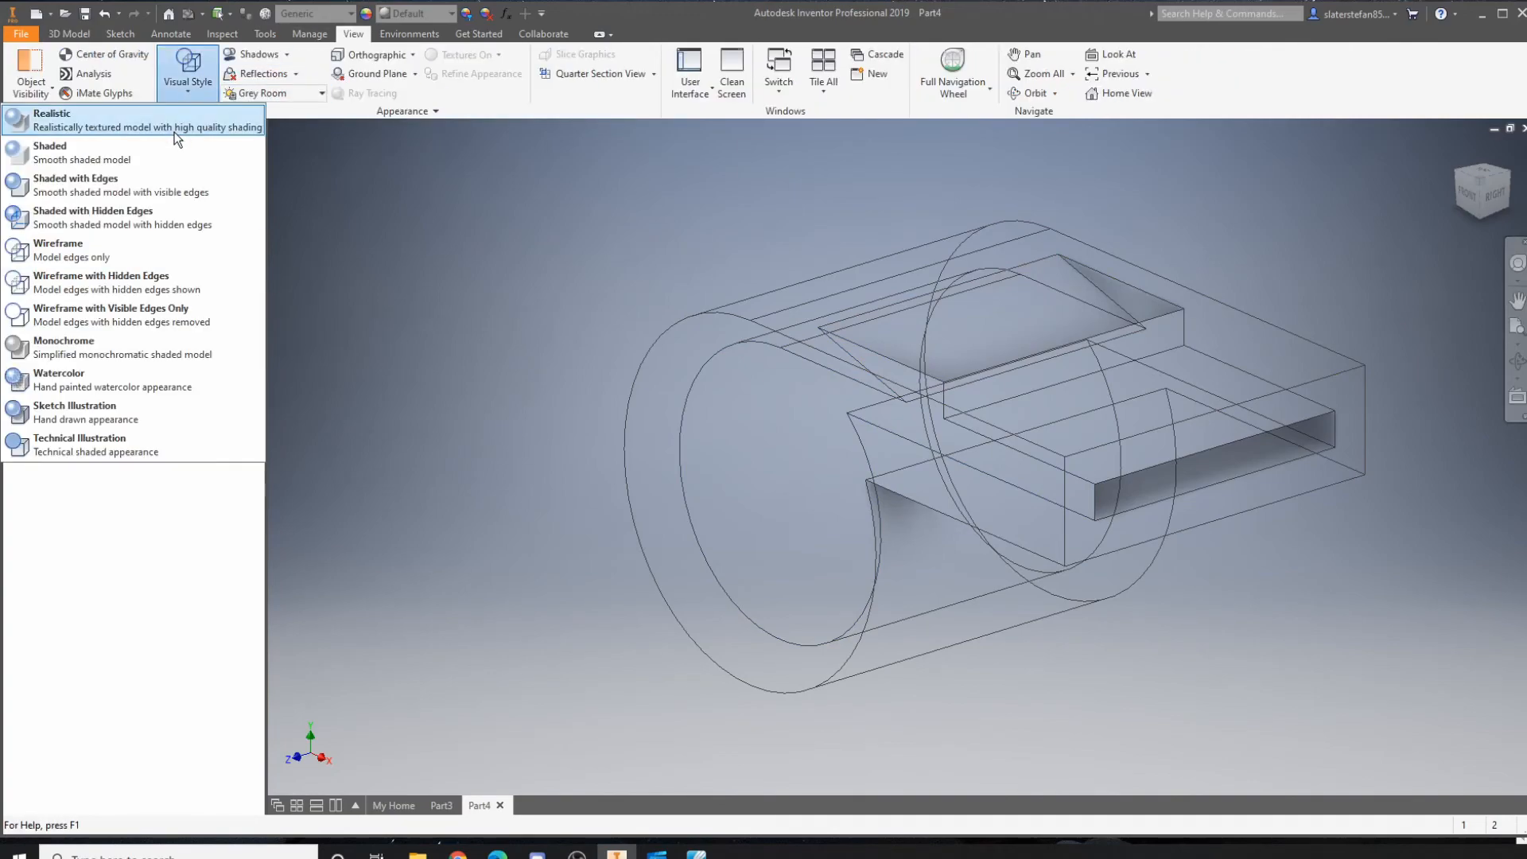
pyautogui.click(177, 123)
pyautogui.click(188, 80)
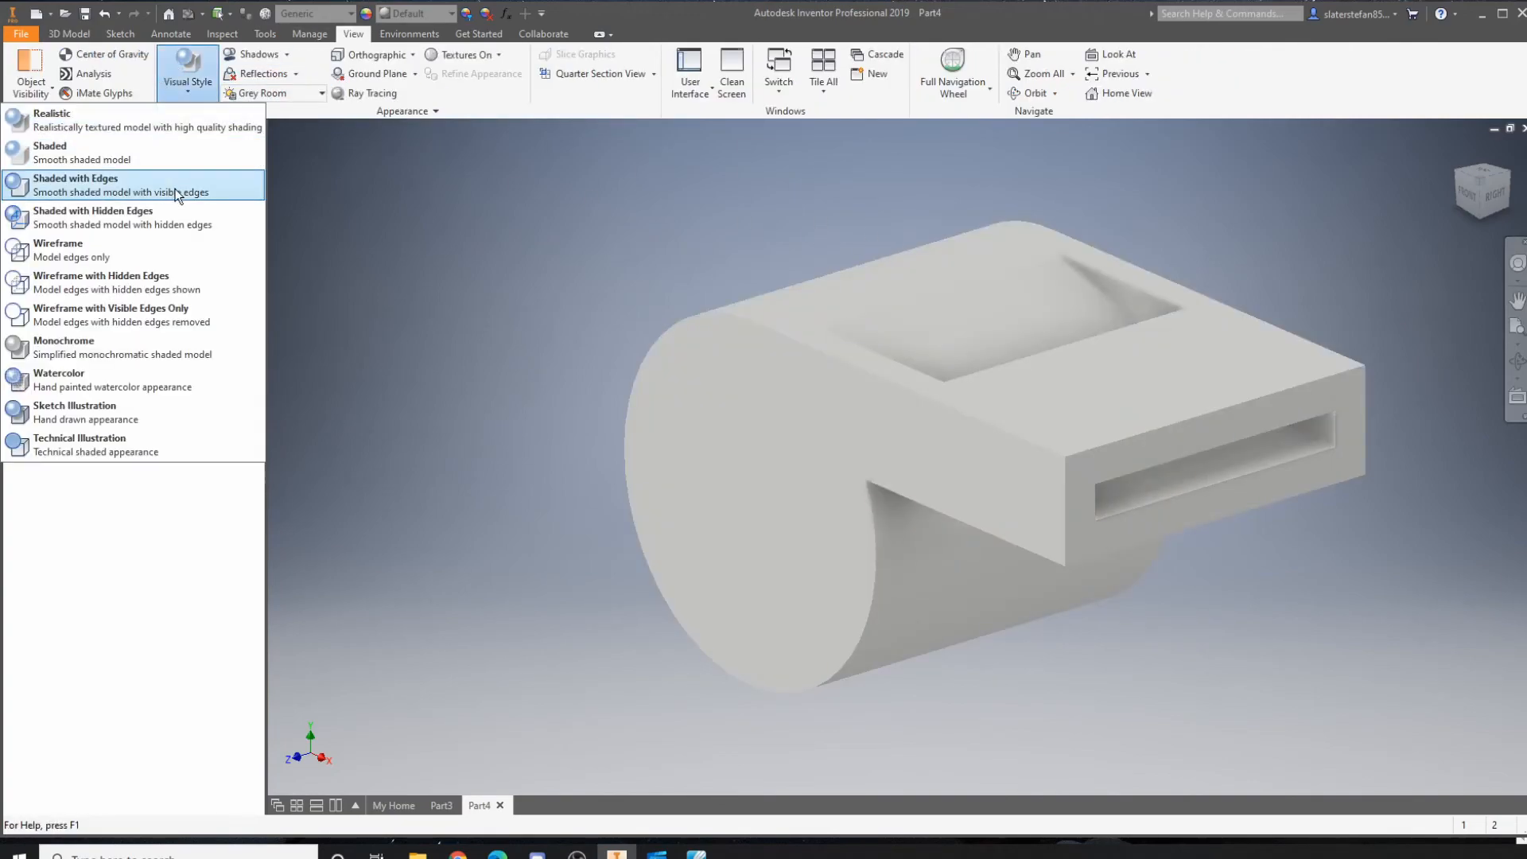
pyautogui.click(163, 184)
# Fillet the edge where the mouthpiece's underside meets the round body with a 5 mm radius
pyautogui.scroll(3, 1301, 218)
pyautogui.moveTo(1301, 218)
pyautogui.mouseDown(button='middle')
pyautogui.moveTo(1176, 331)
pyautogui.moveTo(1149, 315)
pyautogui.mouseUp(button='middle')
pyautogui.moveTo(1489, 195)
pyautogui.mouseDown()
pyautogui.moveTo(1486, 233)
pyautogui.moveTo(1486, 169)
pyautogui.mouseUp()
pyautogui.keyDown('shift'); pyautogui.moveTo(1114, 314); pyautogui.dragTo(1105, 393, button='middle'); pyautogui.keyUp('shift')
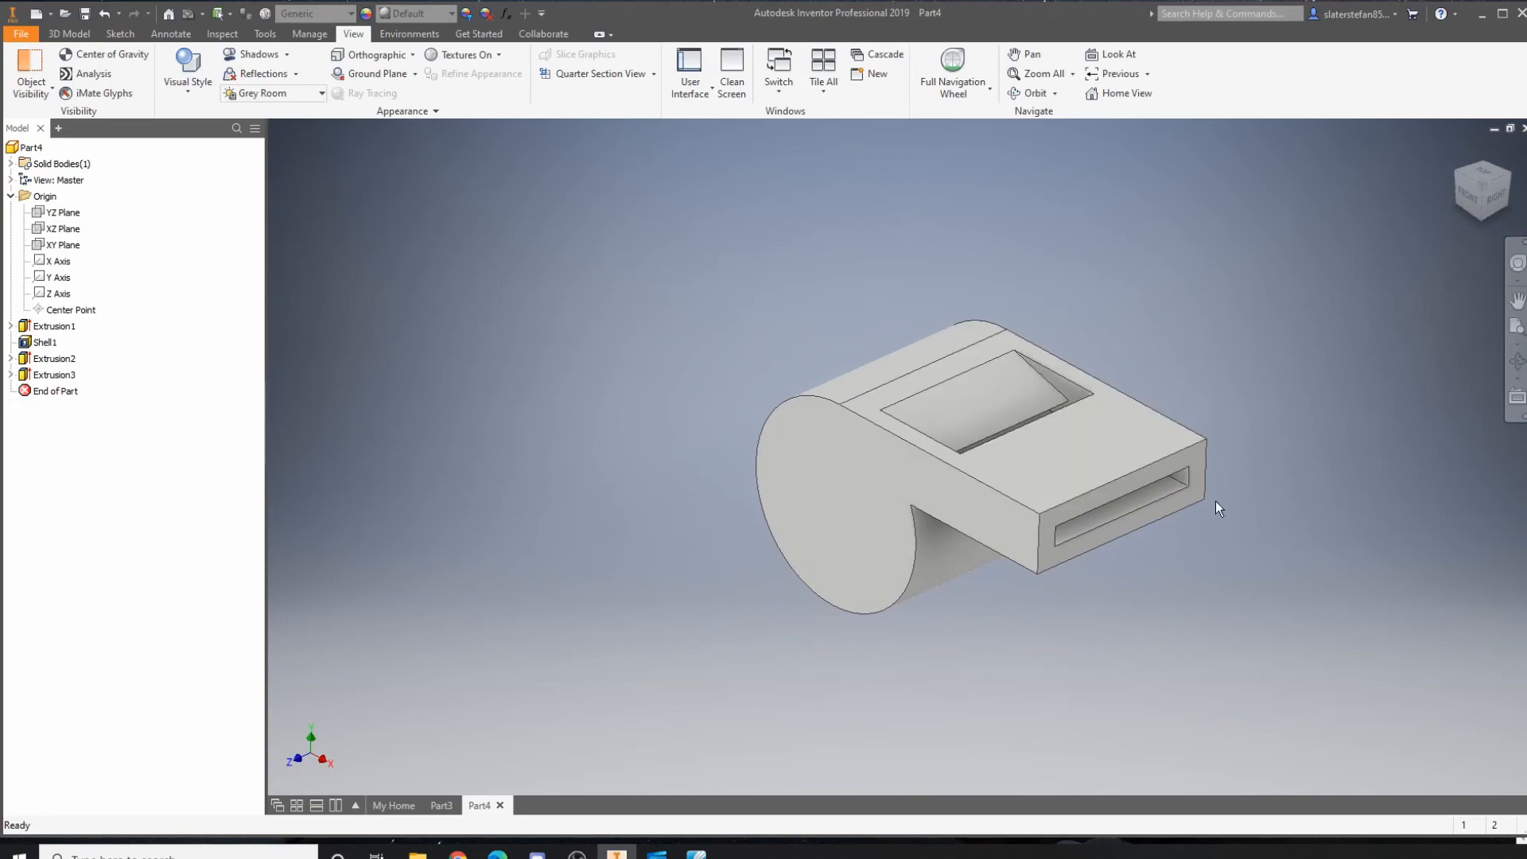
pyautogui.moveTo(1483, 203); pyautogui.dragTo(1484, 173)
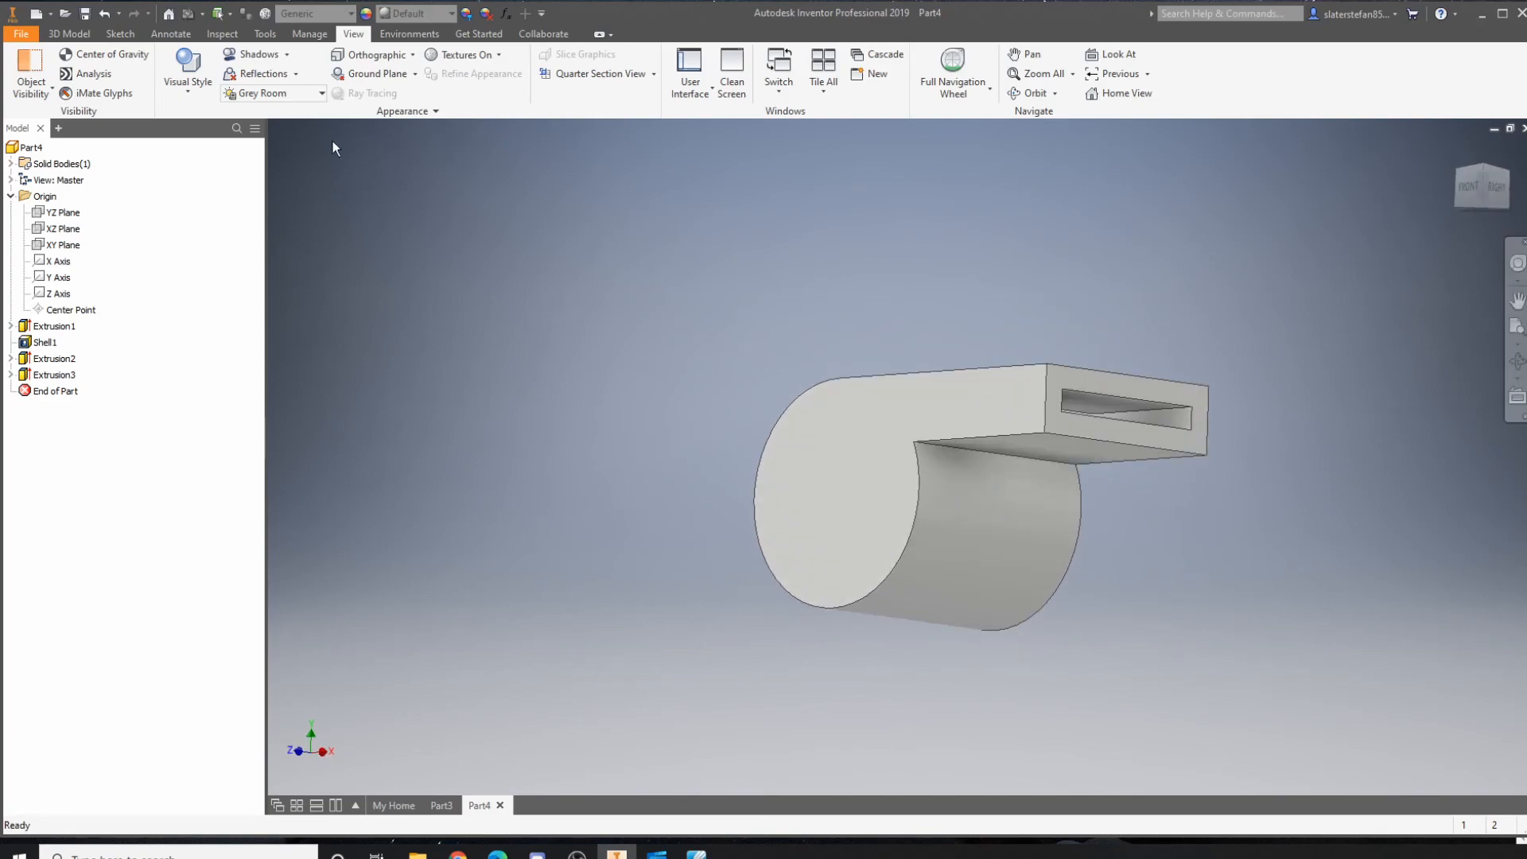
pyautogui.click(70, 34)
pyautogui.click(119, 34)
pyautogui.click(79, 36)
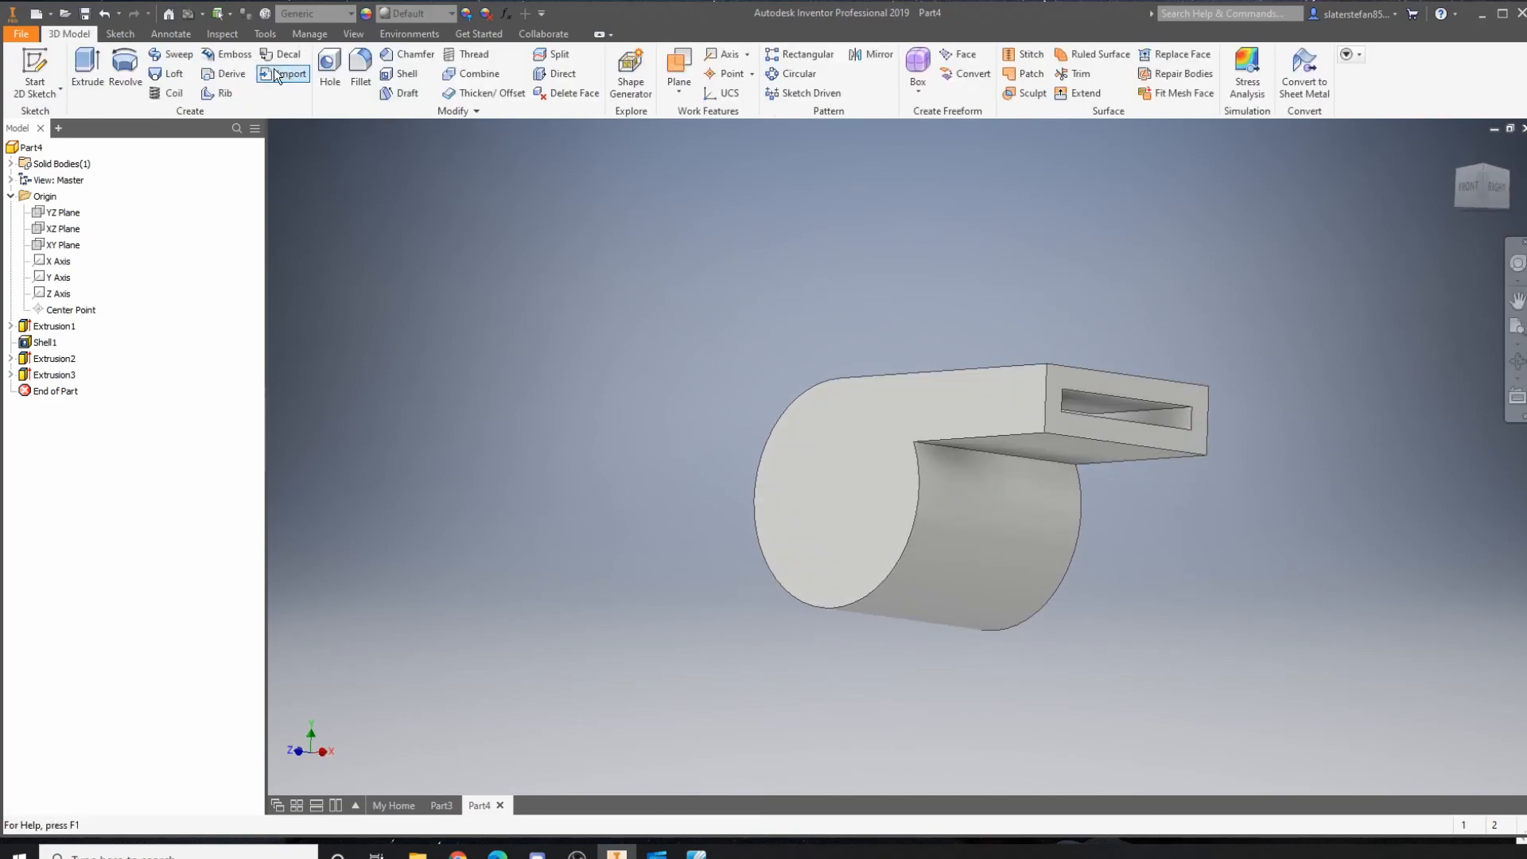
pyautogui.click(360, 67)
pyautogui.click(1016, 464)
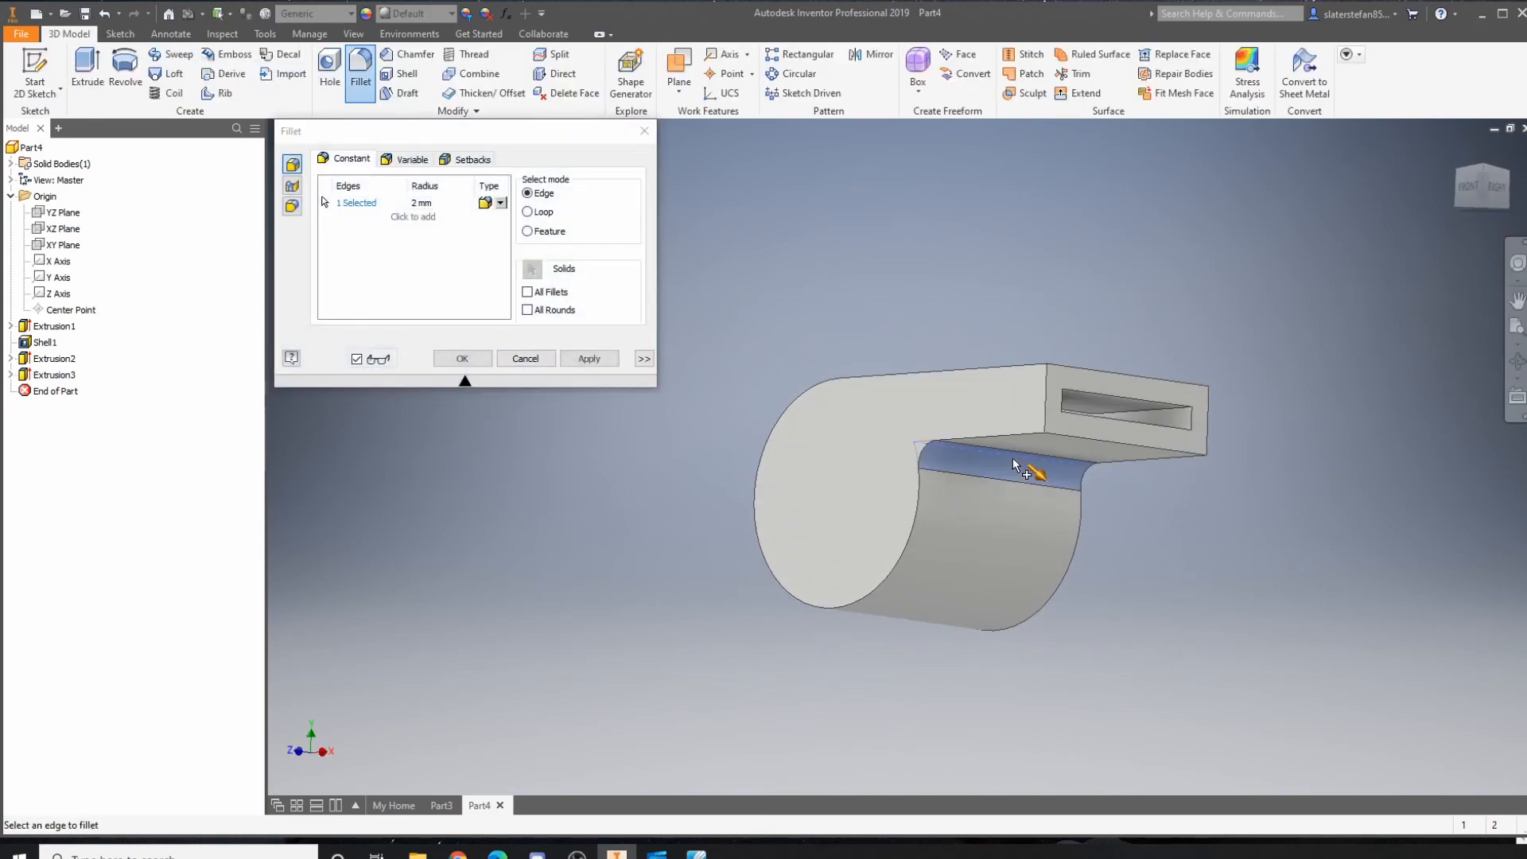
pyautogui.click(430, 202)
pyautogui.write('5')
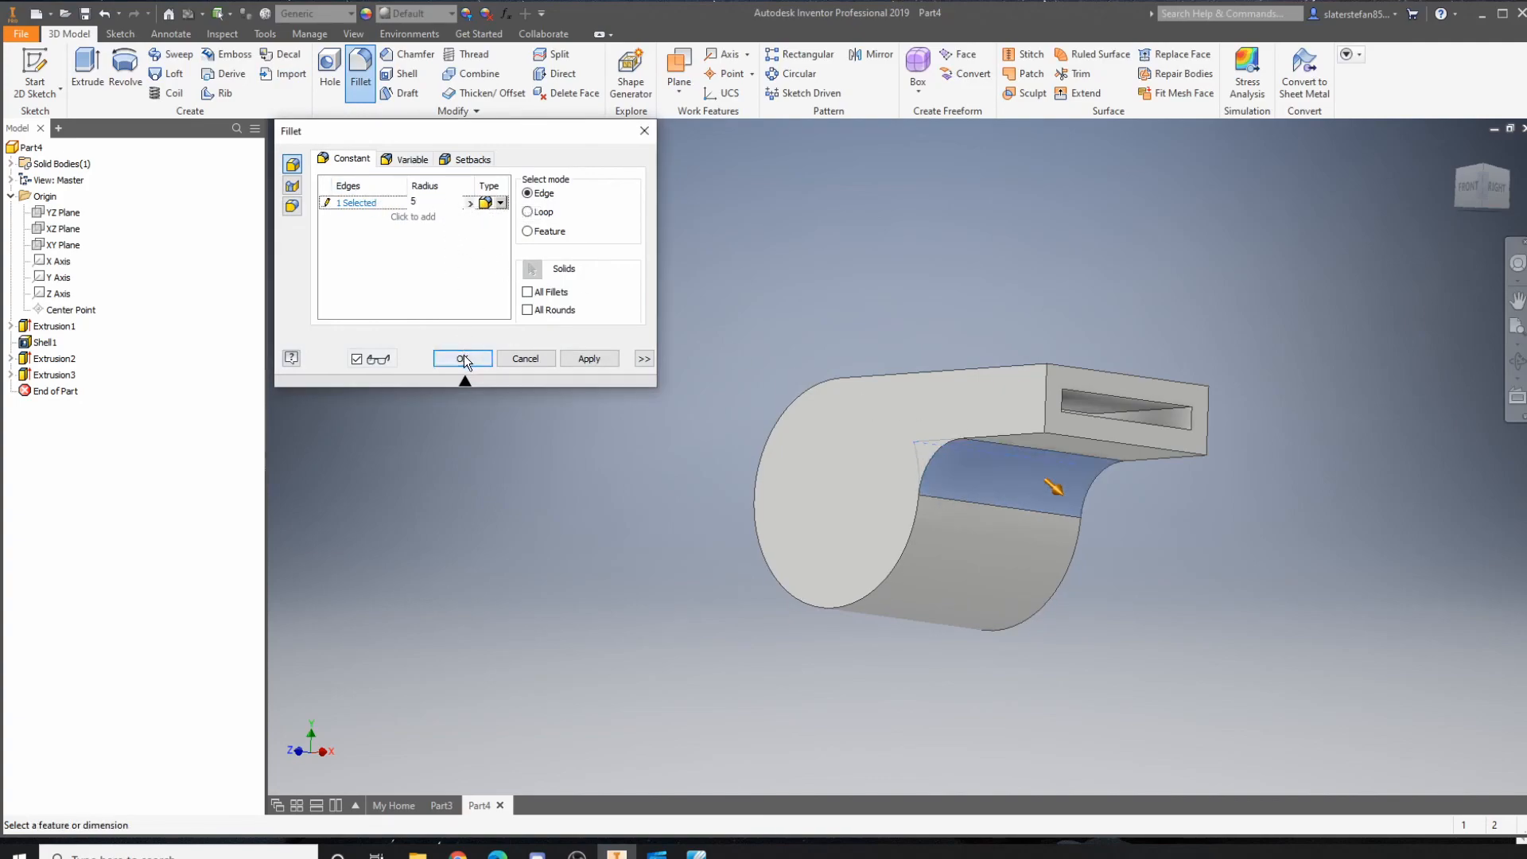
pyautogui.click(463, 358)
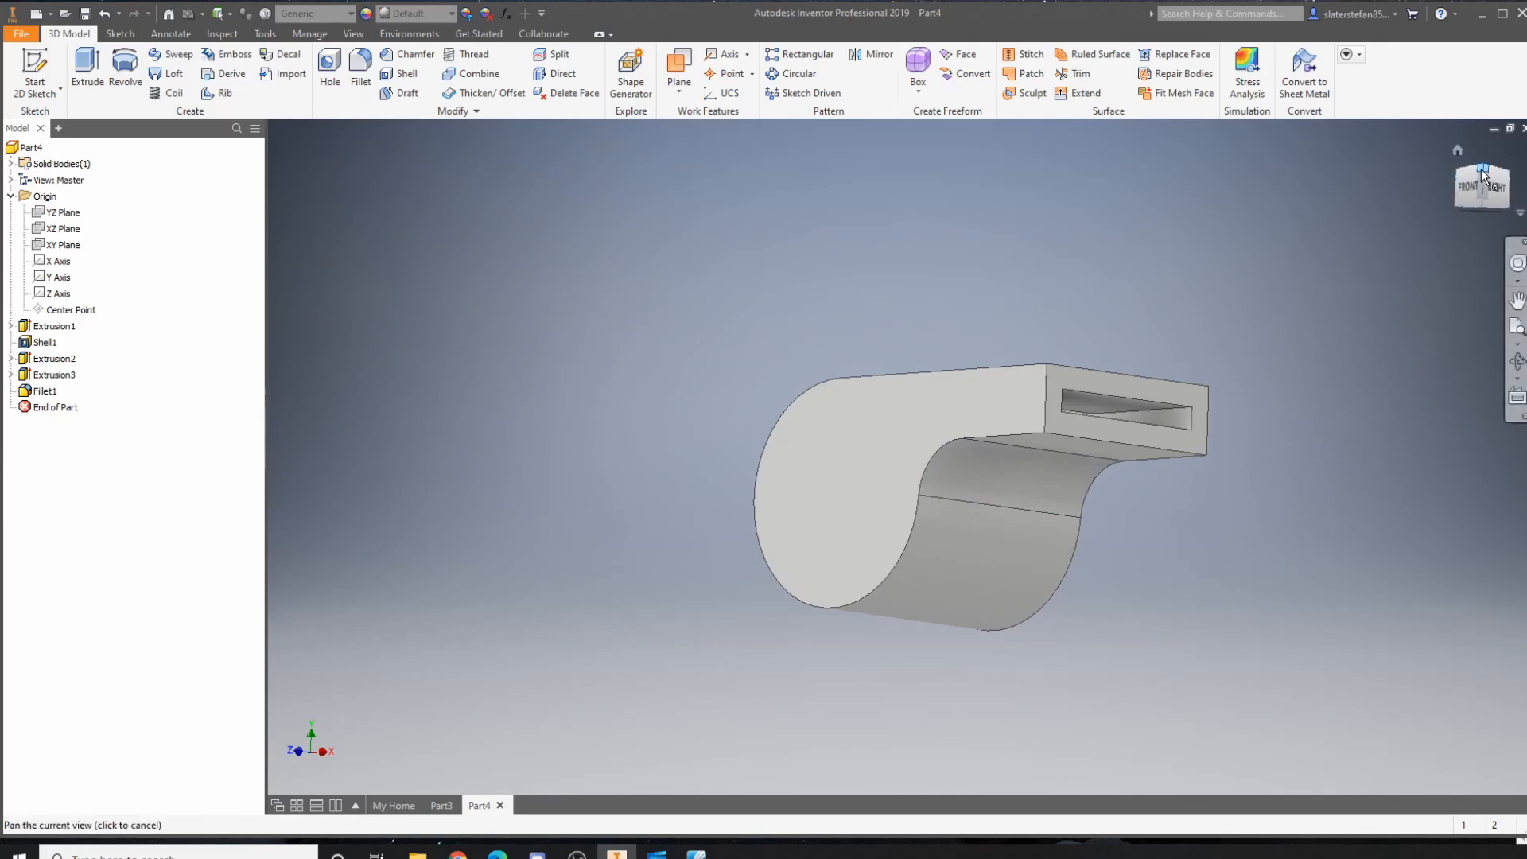
pyautogui.click(1481, 168)
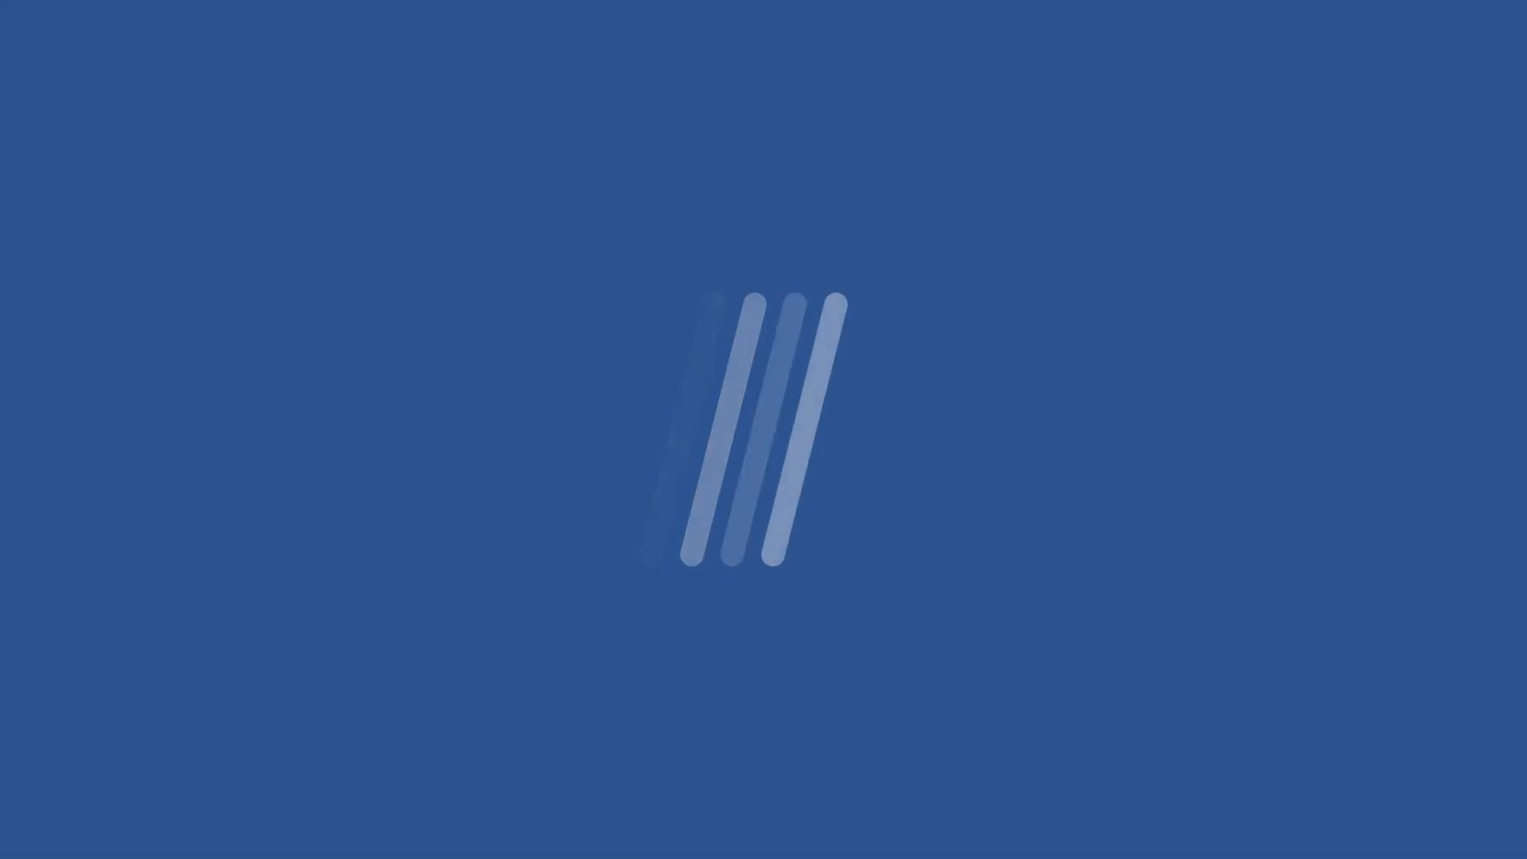